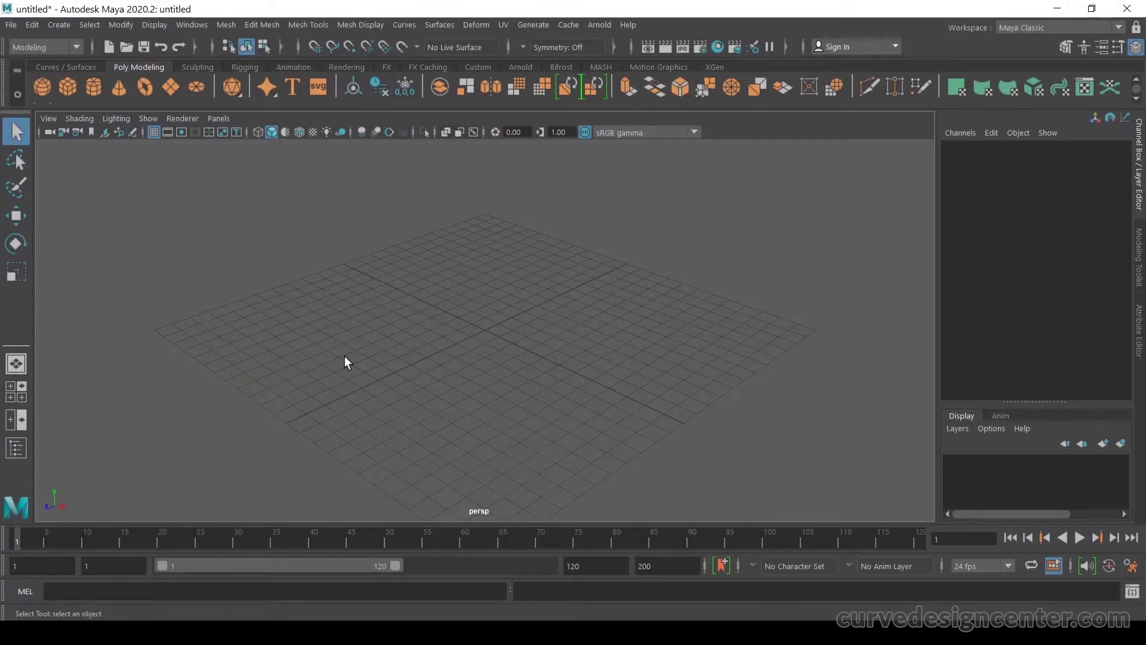
left_click(439, 27)
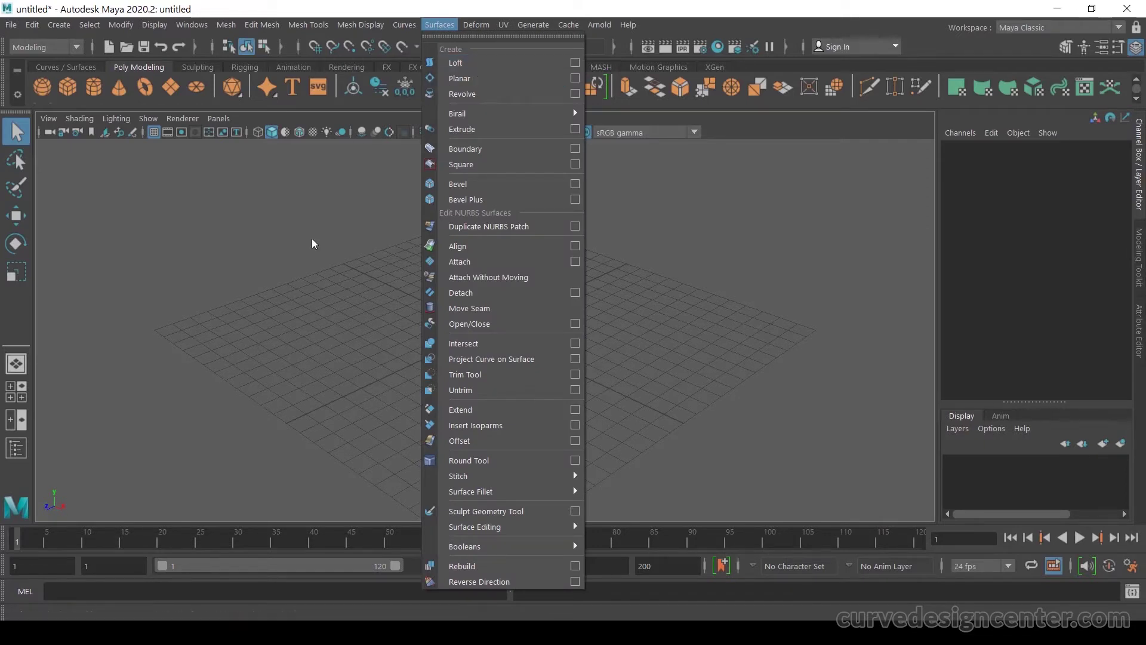
left_click(339, 335)
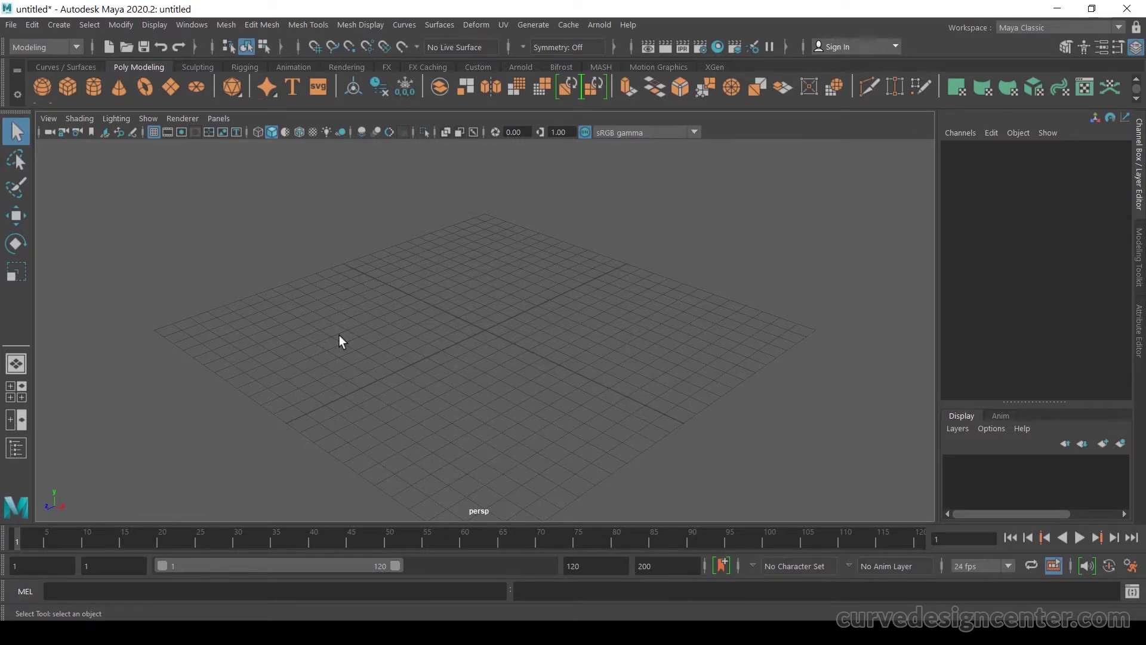
Draw a wavy open curve of about ten points across the grid in the top view with the EP Curve tool
key("space")
key("space")
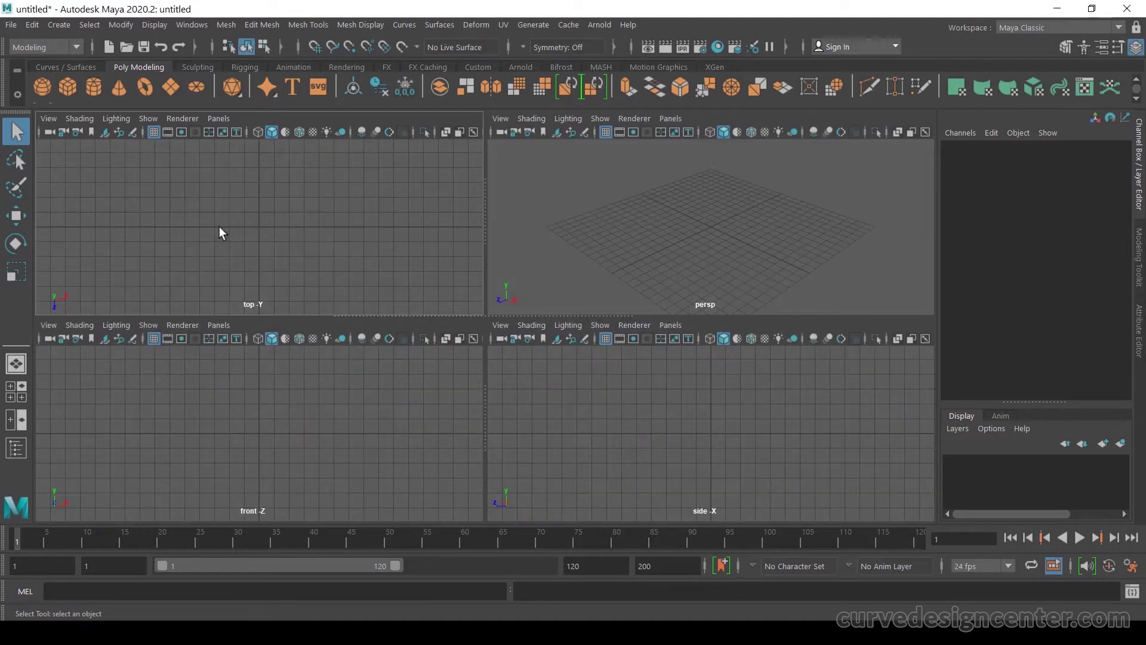
left_click(55, 65)
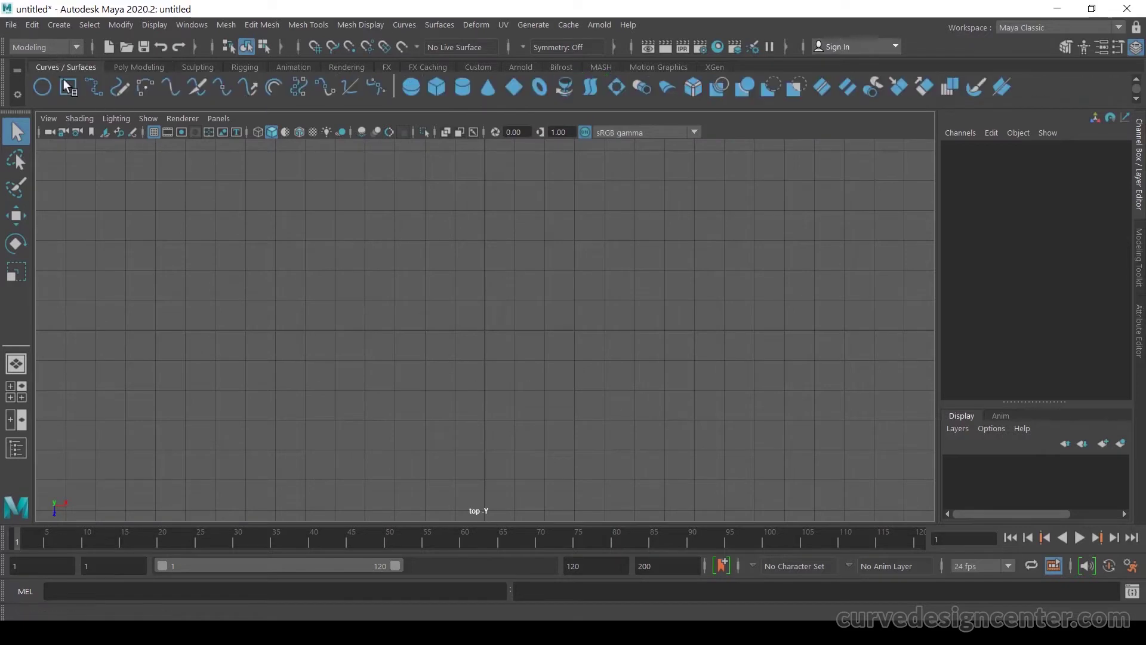
left_click(91, 83)
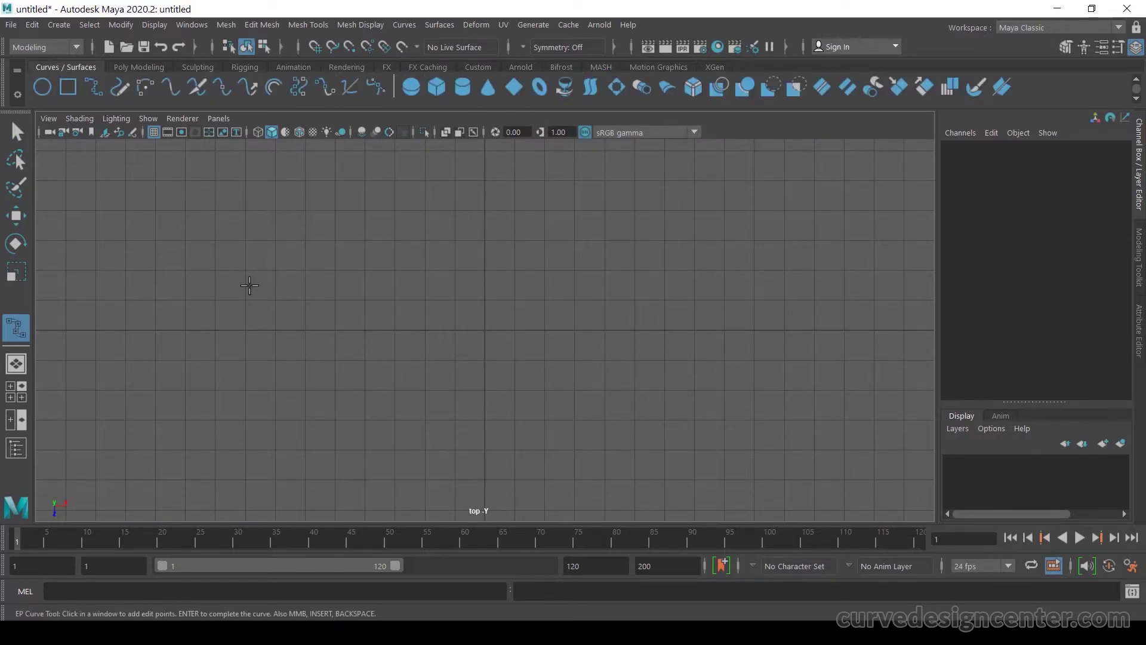
left_click(243, 269)
left_click(235, 389)
left_click(355, 382)
left_click(438, 317)
left_click(525, 389)
left_click(609, 440)
left_click(635, 439)
left_click(769, 334)
left_click(788, 276)
left_click(681, 215)
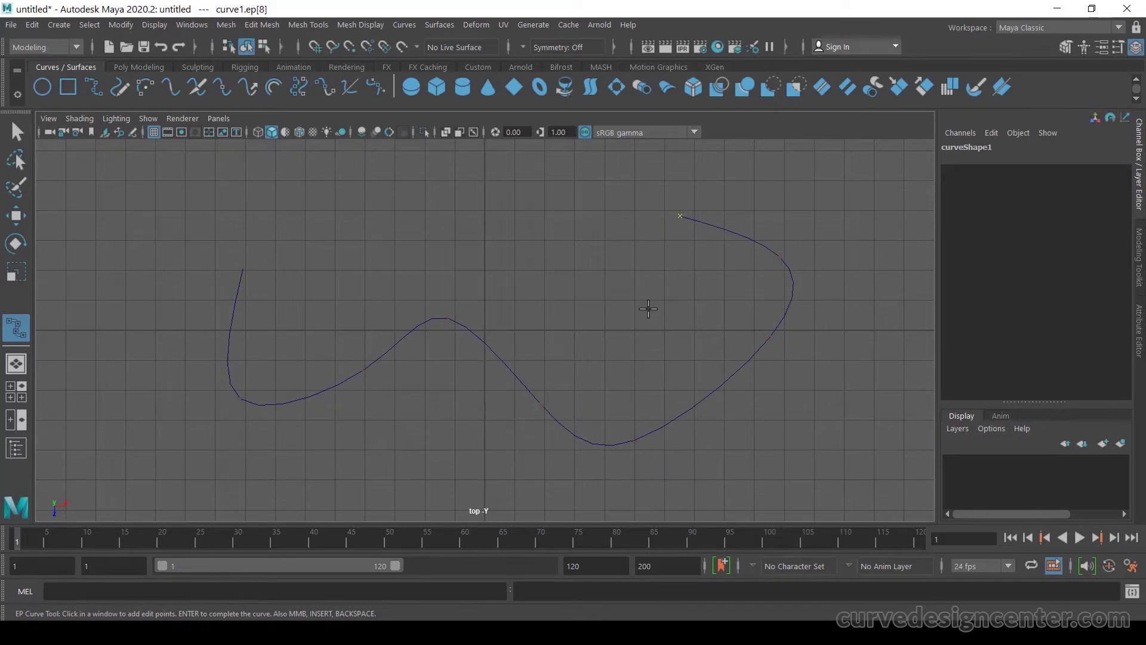
key("Return")
key("q")
Duplicate the curve in the perspective view and move the copy straight up to a Translate Y of about 3.6
key("space")
key("space")
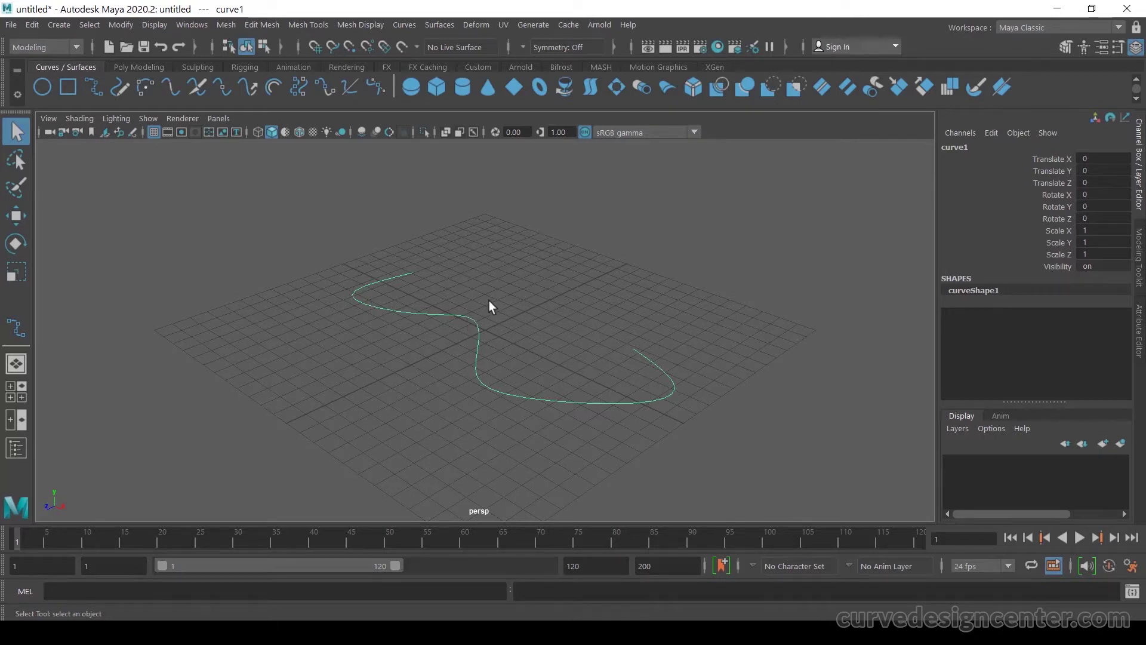
key("w")
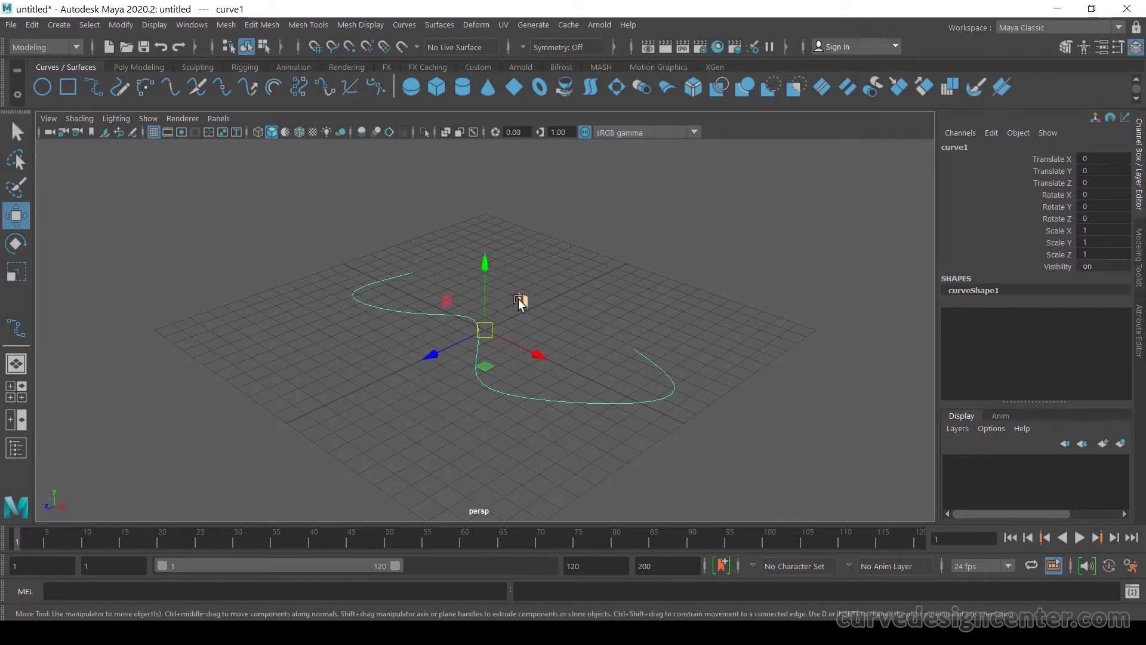
left_click_drag(485, 285, 476, 218, "shift")
left_click_drag(545, 417, 691, 376, "alt")
middle_click_drag(691, 376, 709, 396, "alt")
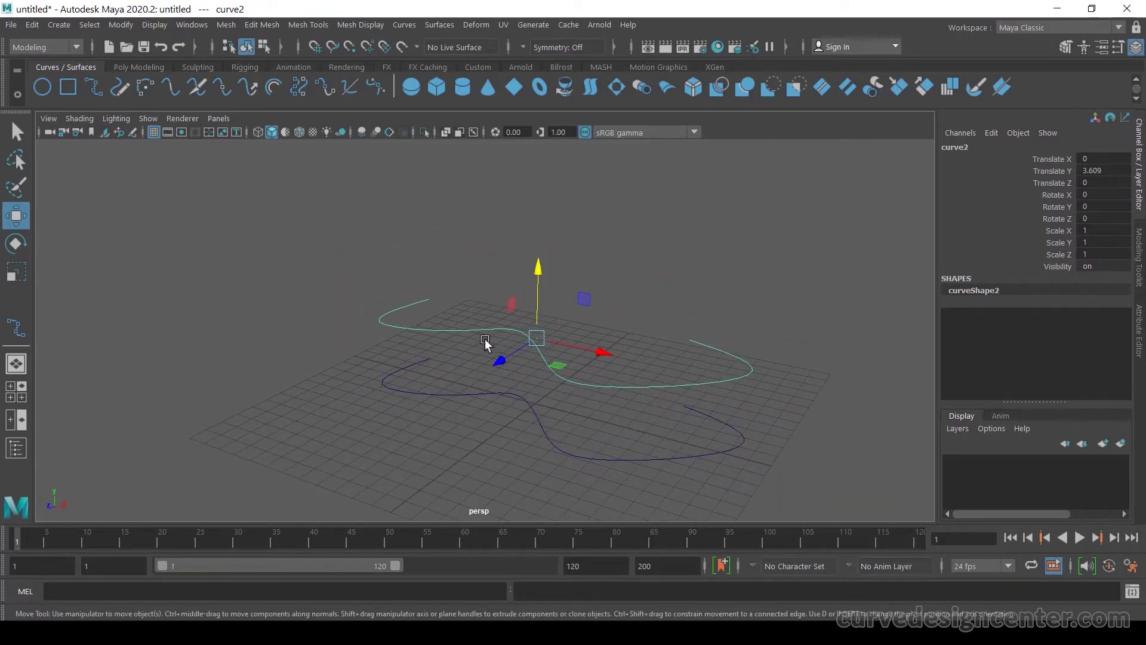
Show the Outliner, duplicate the upper curve and raise the new copy to a Translate Y of about 8
key("ctrl+d")
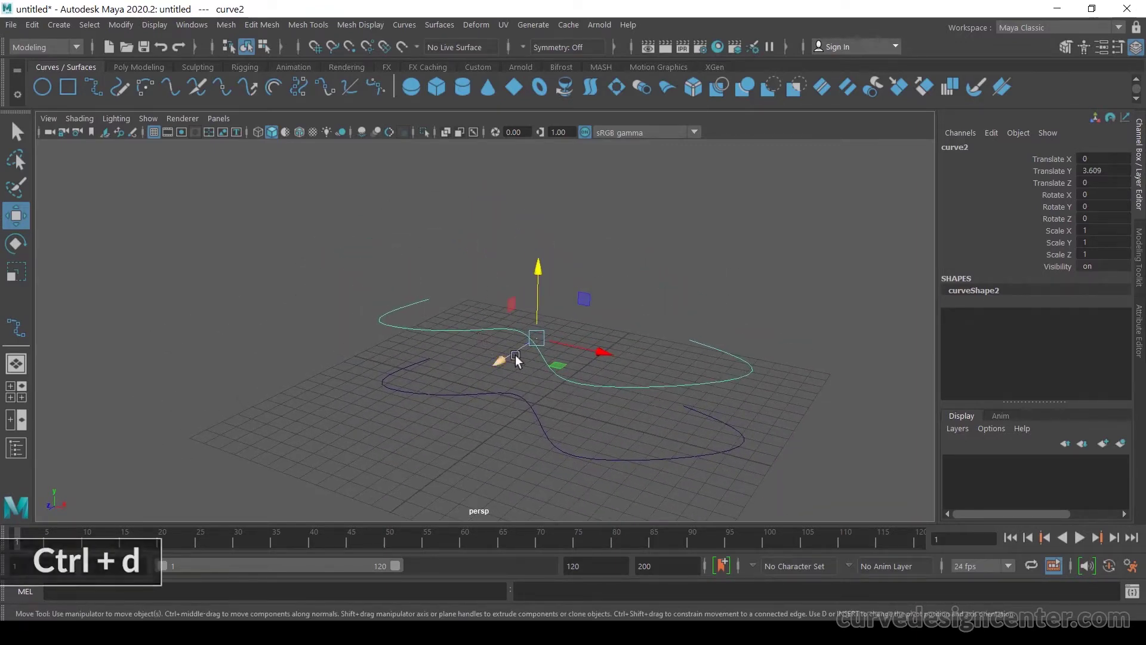
left_click(15, 454)
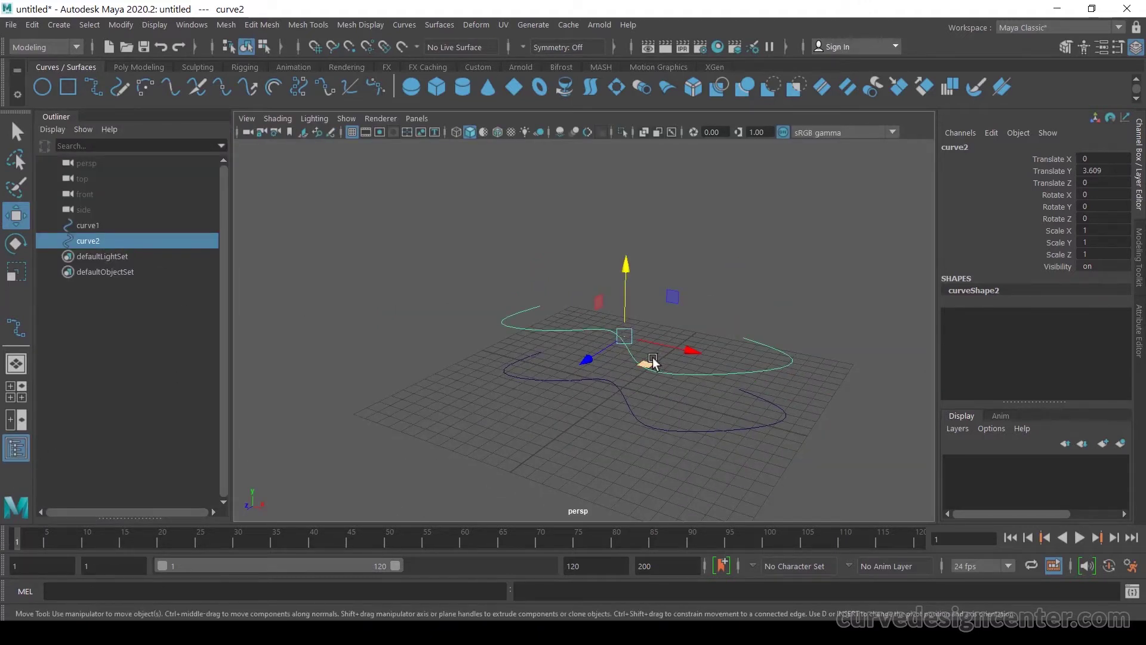
key("ctrl+d")
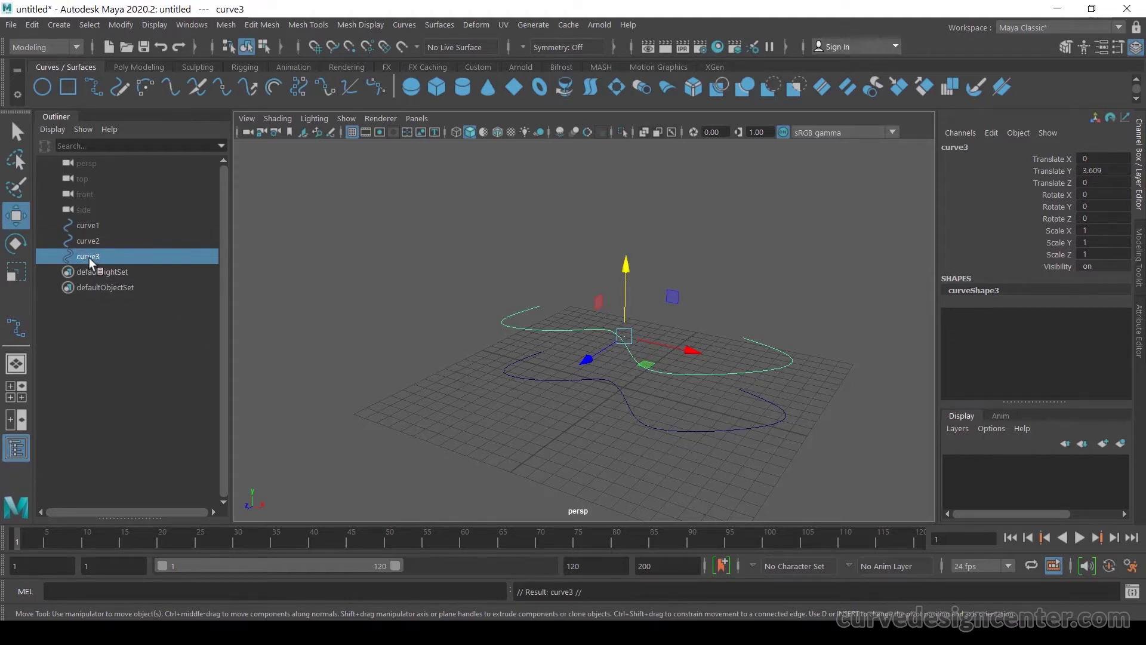
left_click_drag(625, 289, 475, 357)
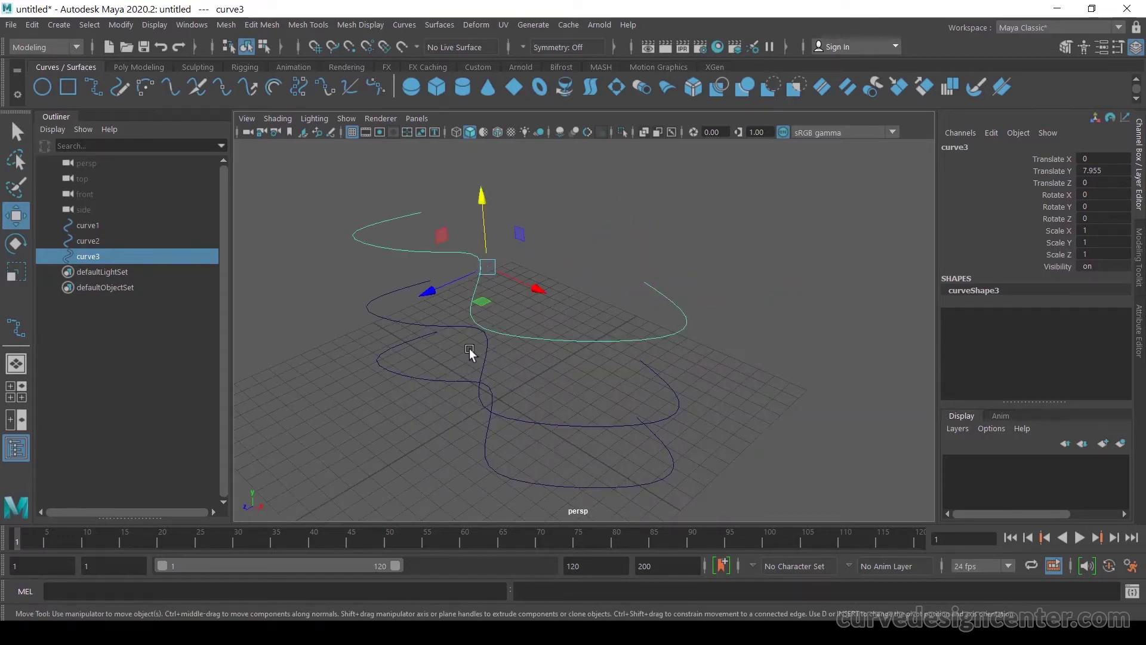
Reshape the middle curve by moving two of its control vertices outward near the central bend, and return to object mode
left_click(507, 364)
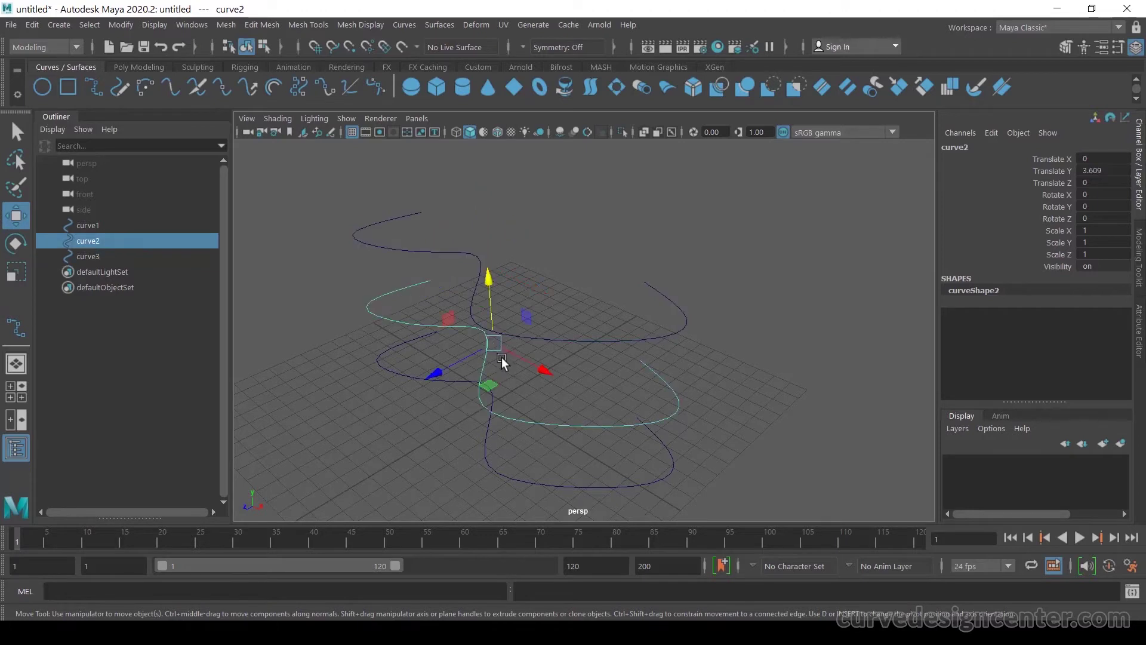
right_click_drag(491, 353, 417, 256)
left_click_drag(503, 317, 505, 320)
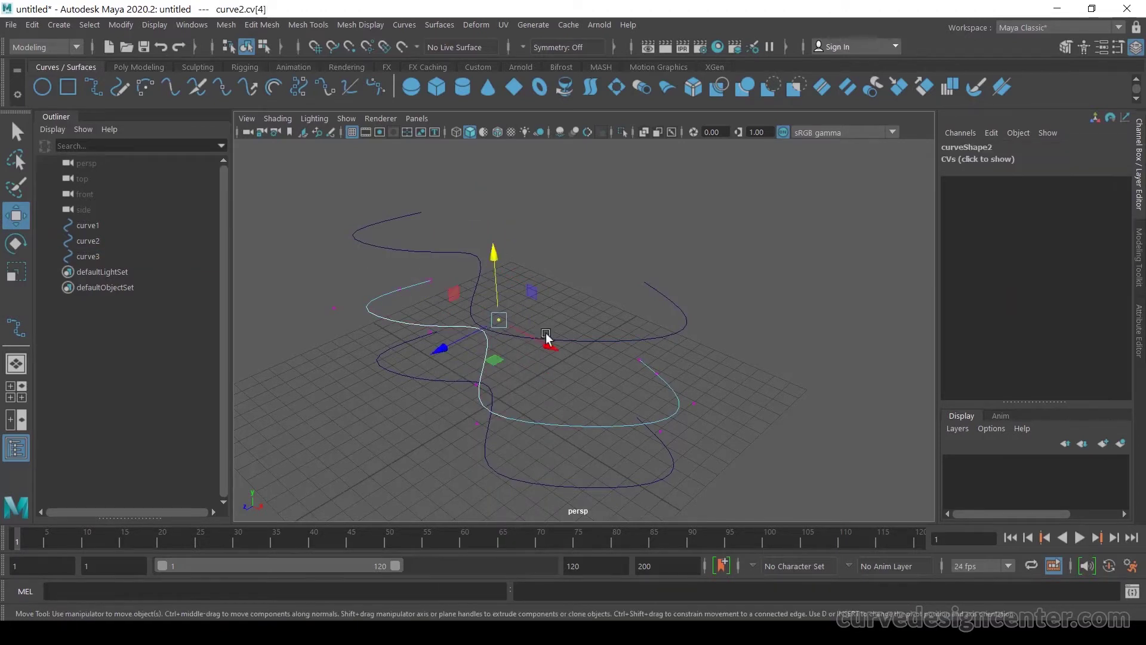
left_click_drag(442, 354, 421, 371)
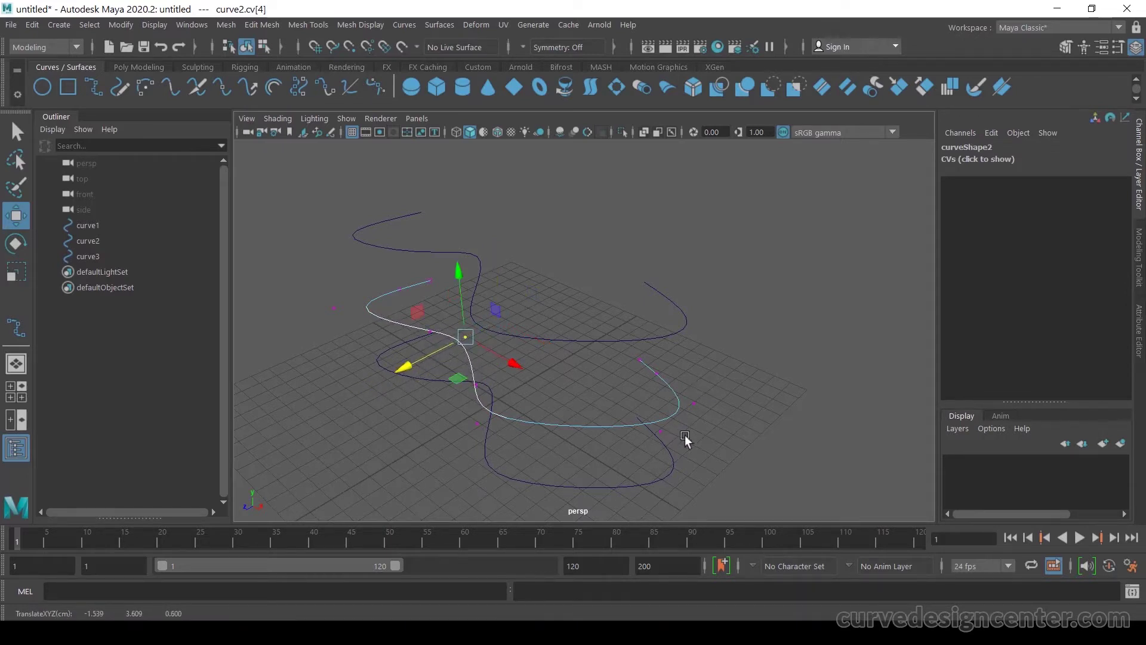
left_click(480, 426)
left_click_drag(485, 424, 517, 459)
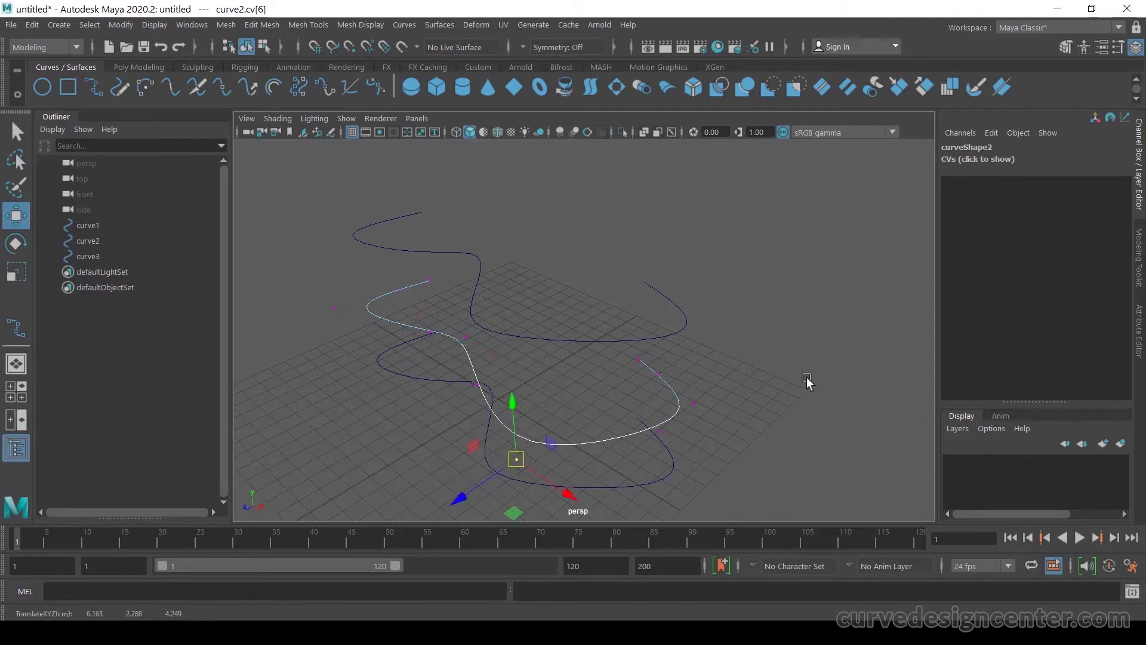
right_click_drag(655, 251, 729, 228)
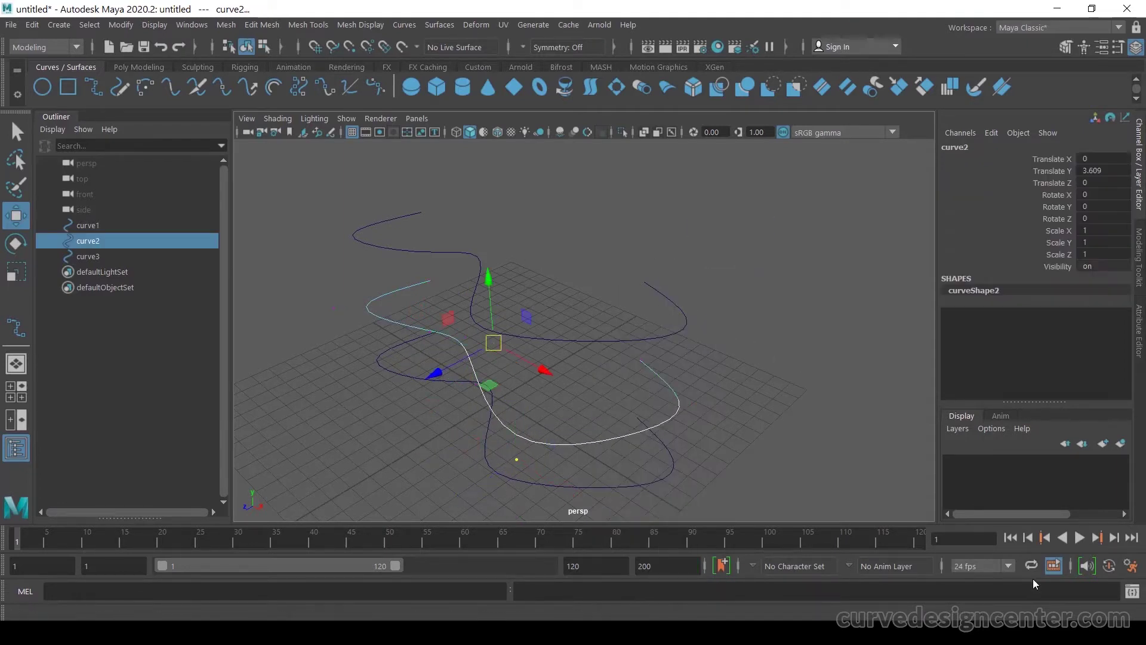
Select the three curves in order from the lowest to the highest
left_click_drag(692, 370, 493, 353, "alt")
left_click(575, 394)
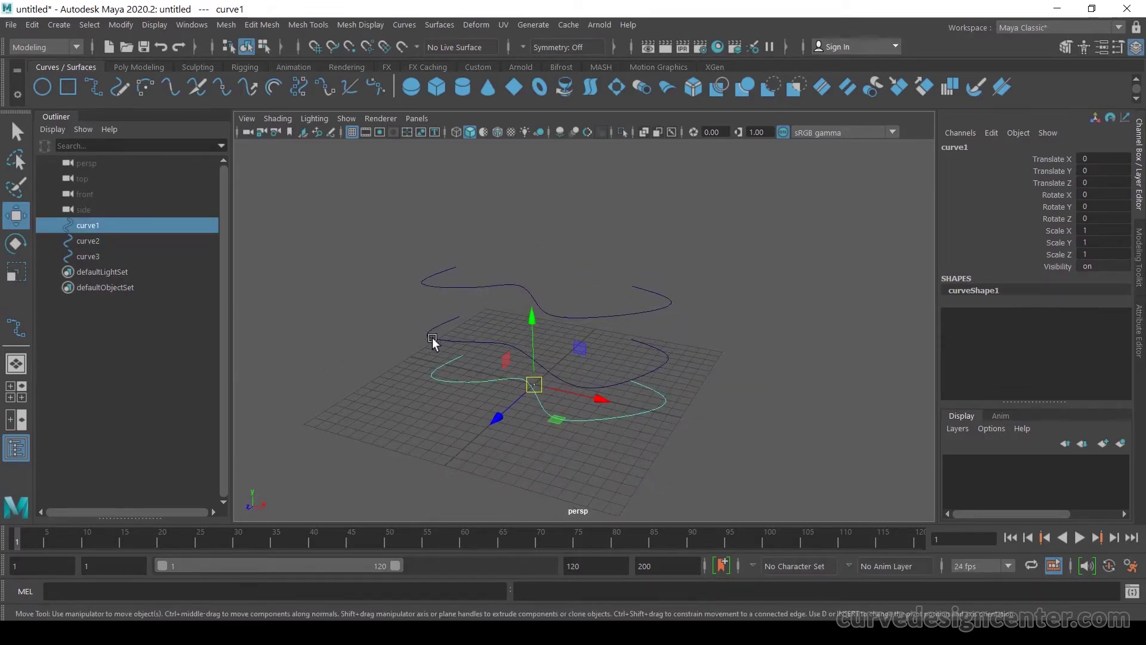
left_click(441, 350, "shift")
left_click(425, 281, "shift")
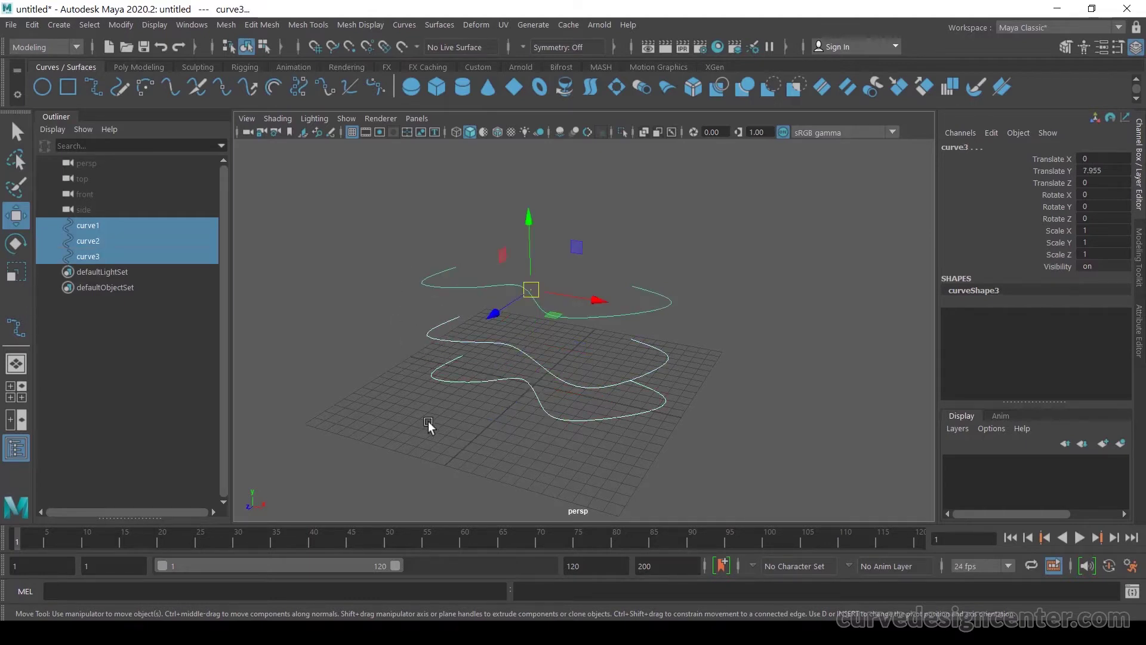
Select the three curves in order from the highest to the lowest
left_click(402, 263)
left_click_drag(404, 257, 440, 297)
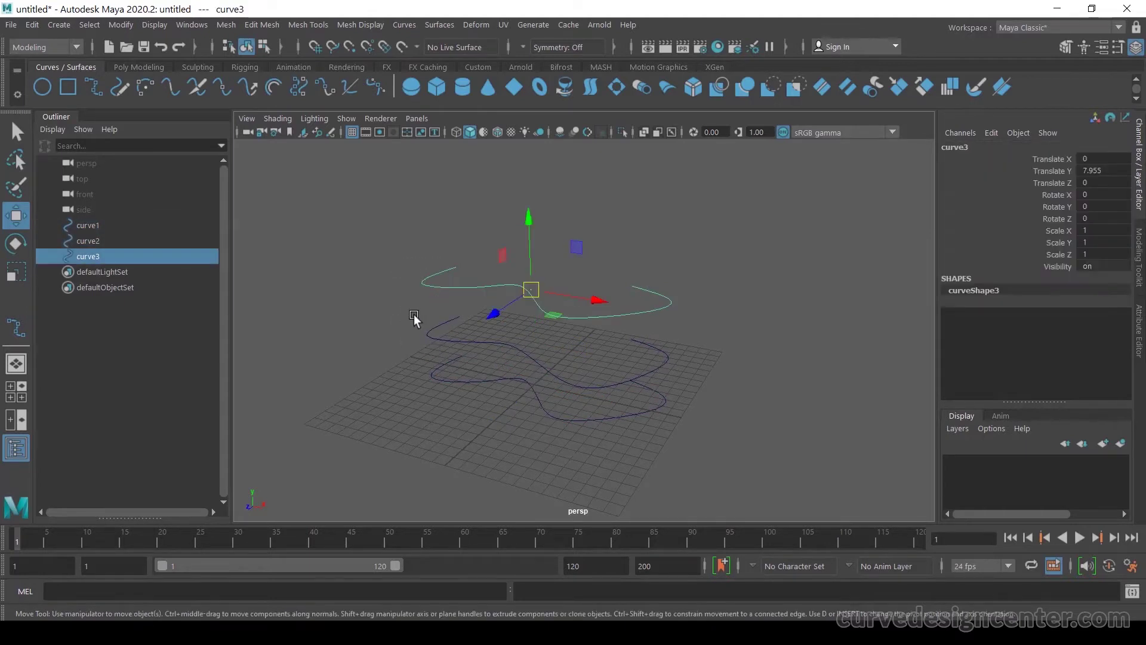
left_click(428, 338, "shift")
left_click(430, 375, "shift")
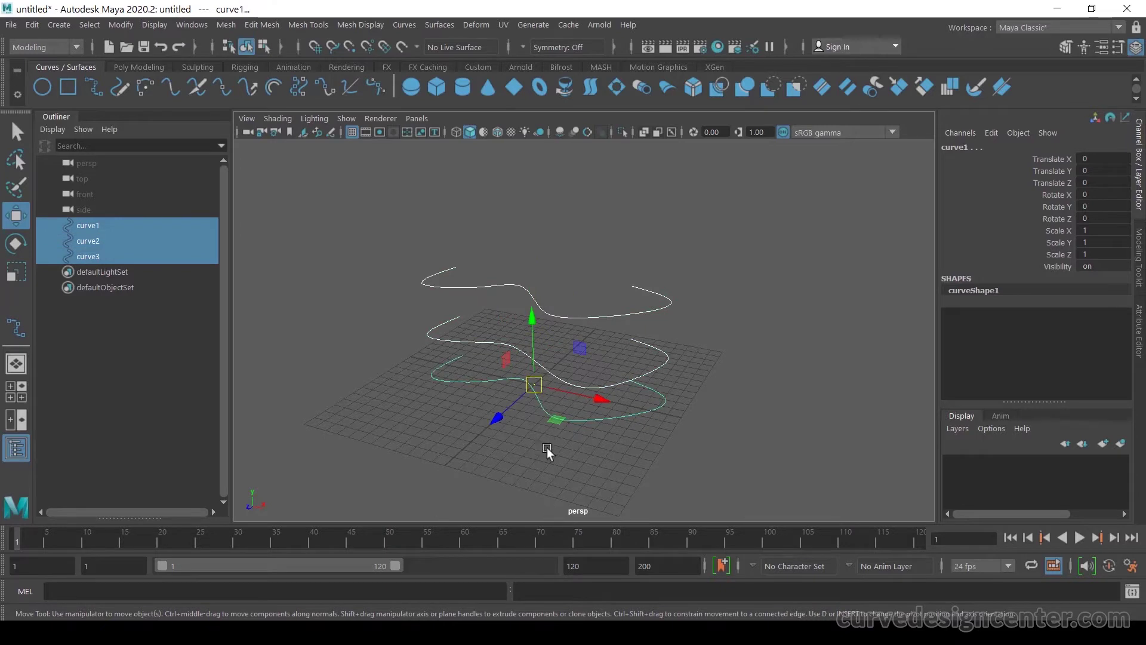
left_click_drag(440, 391, 463, 389, "alt")
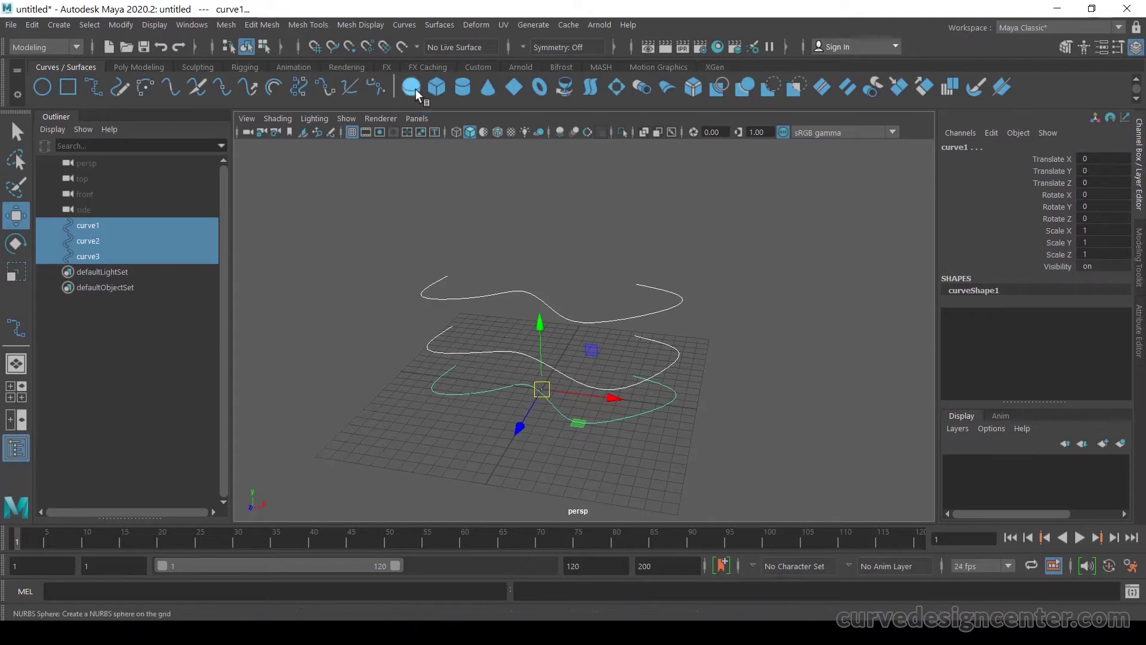
Reset the Loft options to their defaults and loft a surface through the three selected curves
left_click(445, 25)
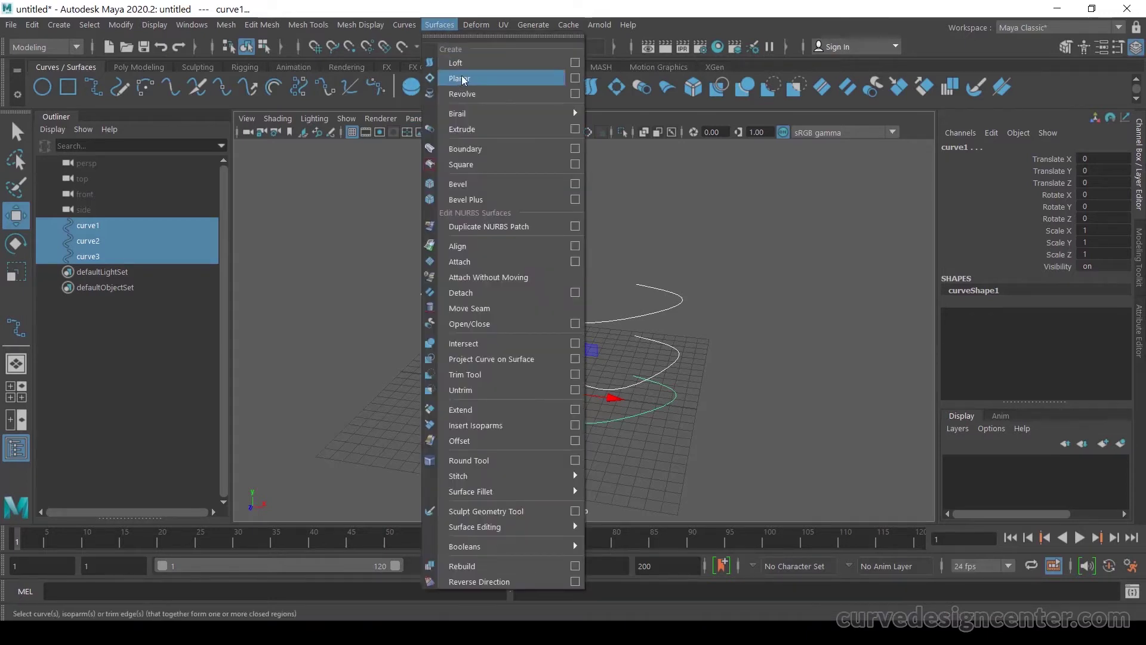
left_click(575, 63)
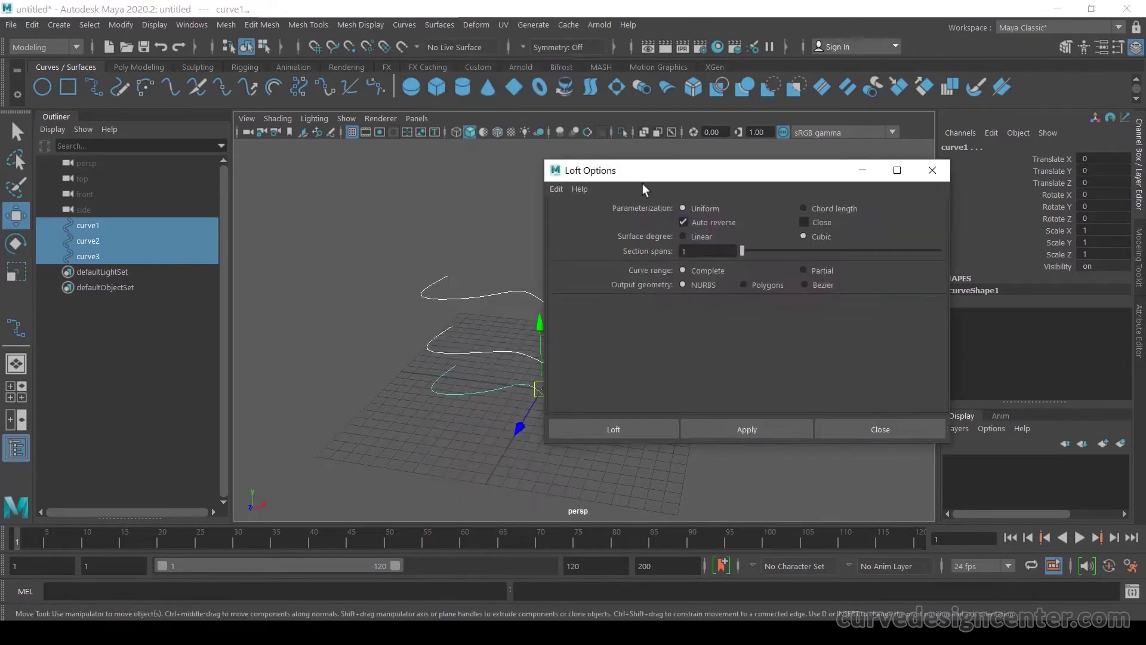
left_click_drag(704, 172, 767, 157)
left_click(627, 172)
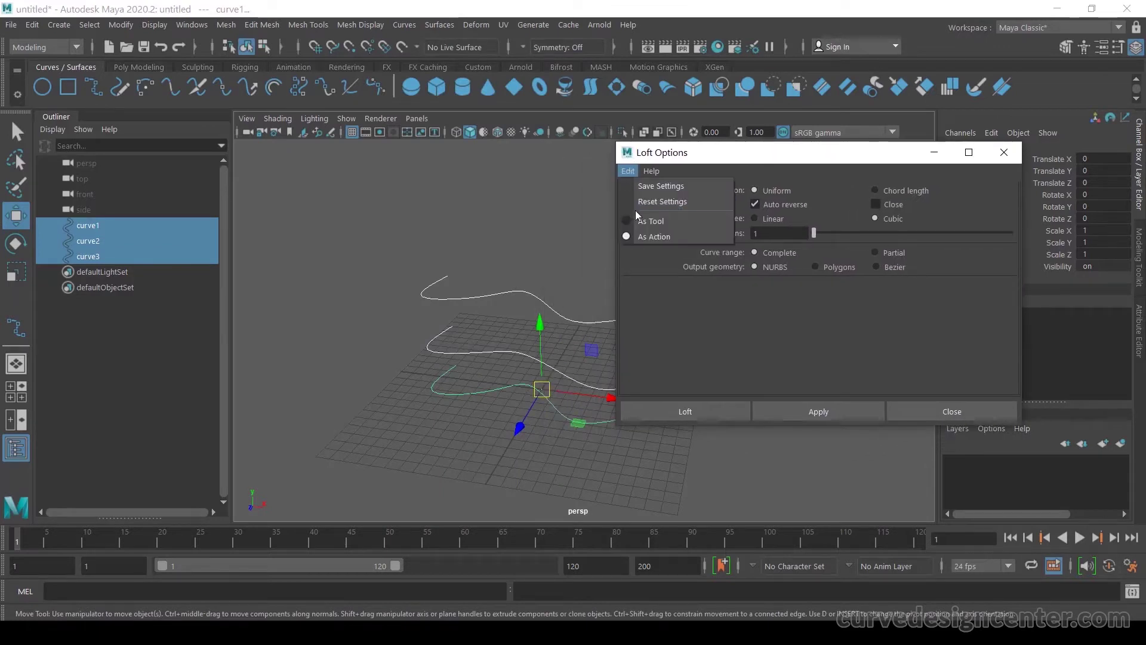
left_click(656, 201)
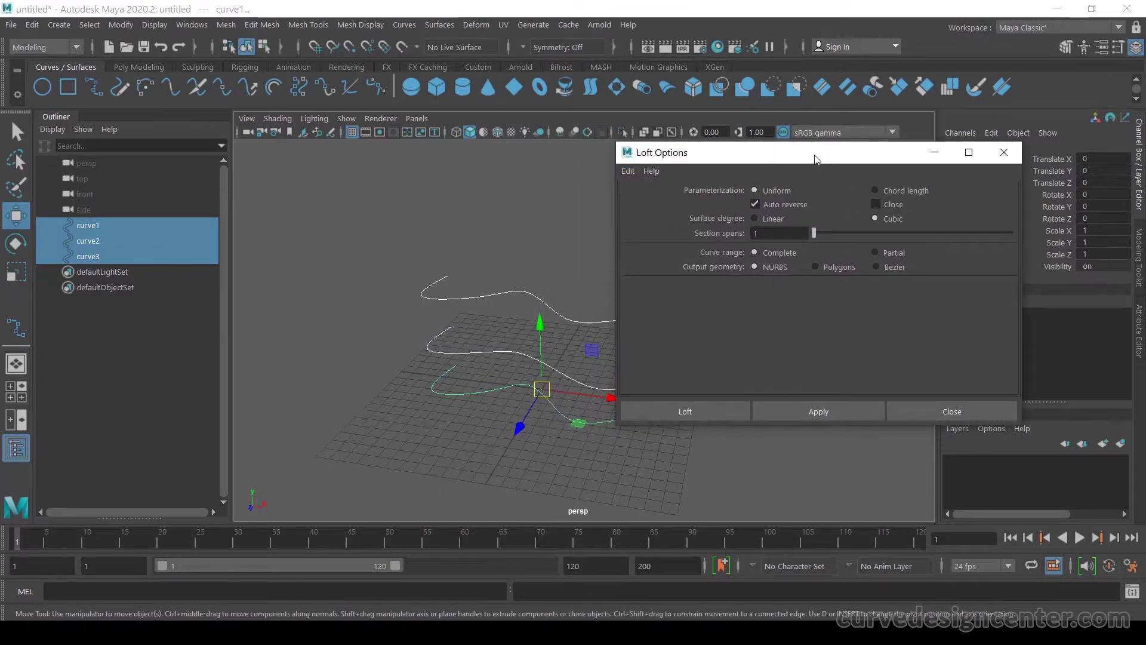
left_click_drag(822, 158, 805, 151)
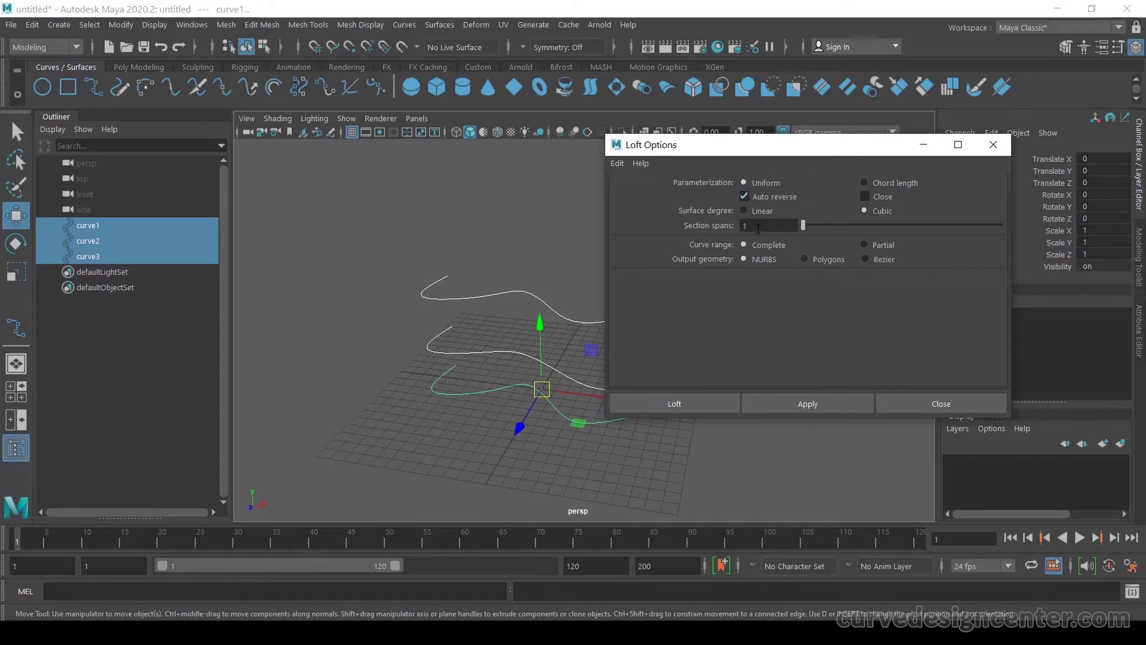
left_click(811, 404)
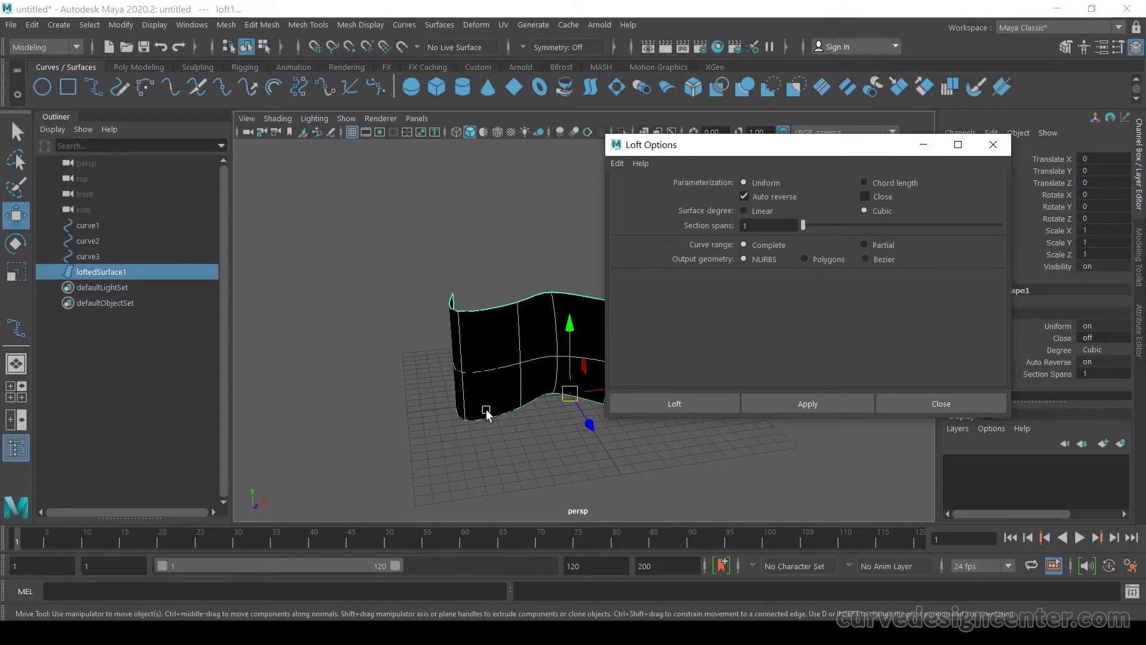
Reverse the direction of the lofted surface and close the Loft options
left_click(503, 258)
left_click(496, 335)
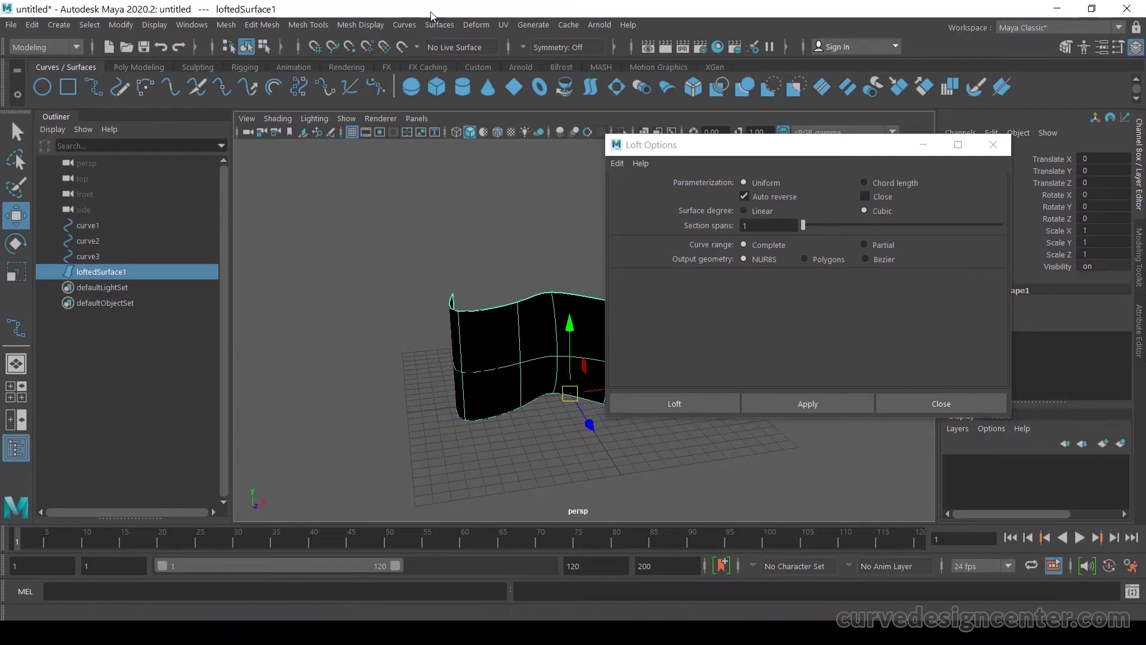
left_click(439, 24)
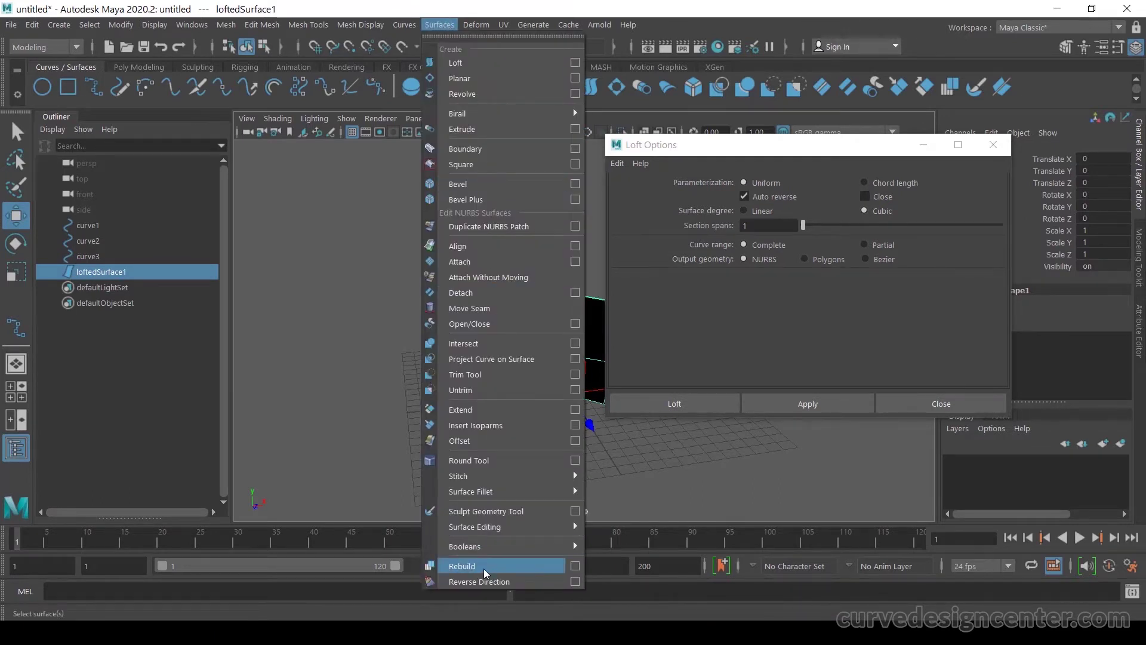
left_click(495, 582)
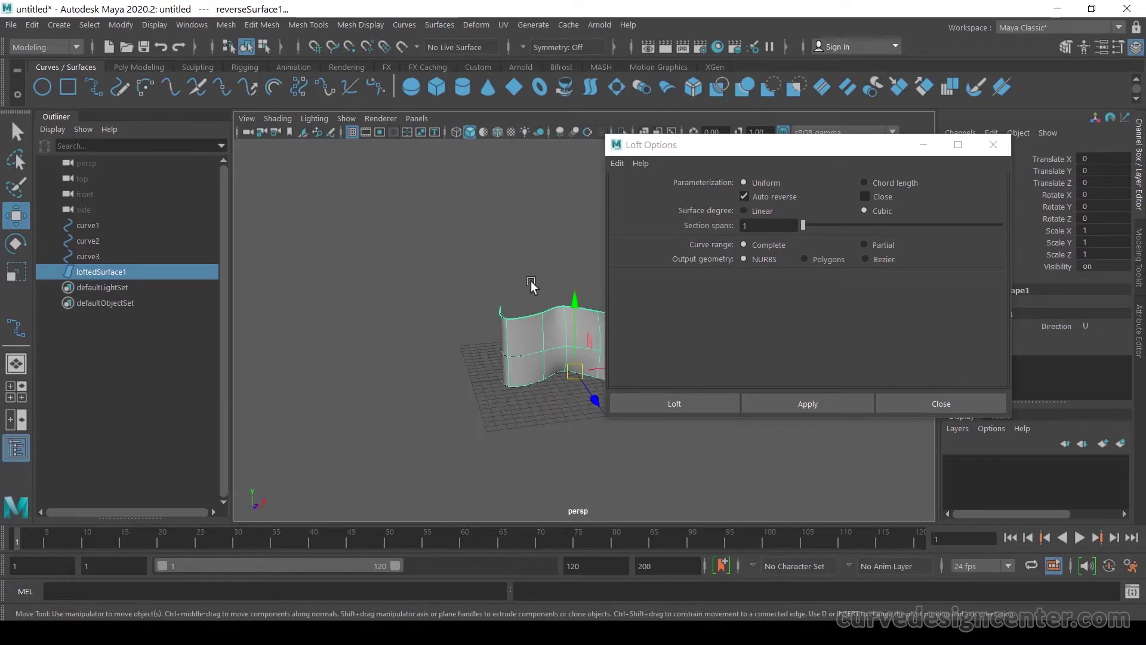
left_click_drag(538, 267, 365, 332, "alt")
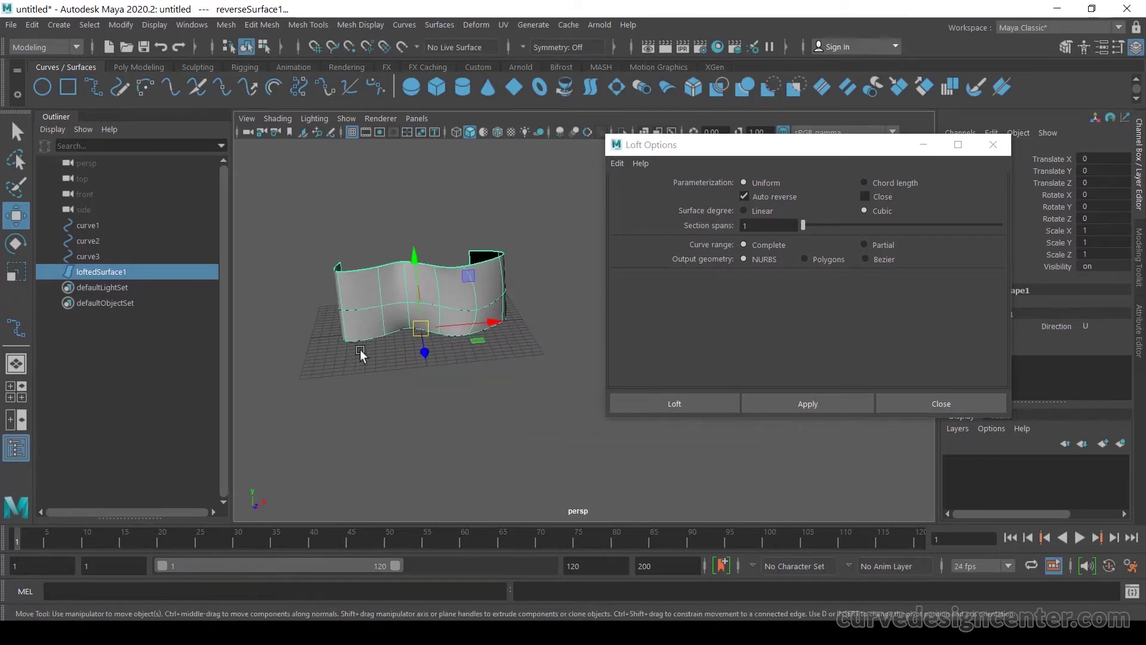
scroll(362, 254, "up", 5)
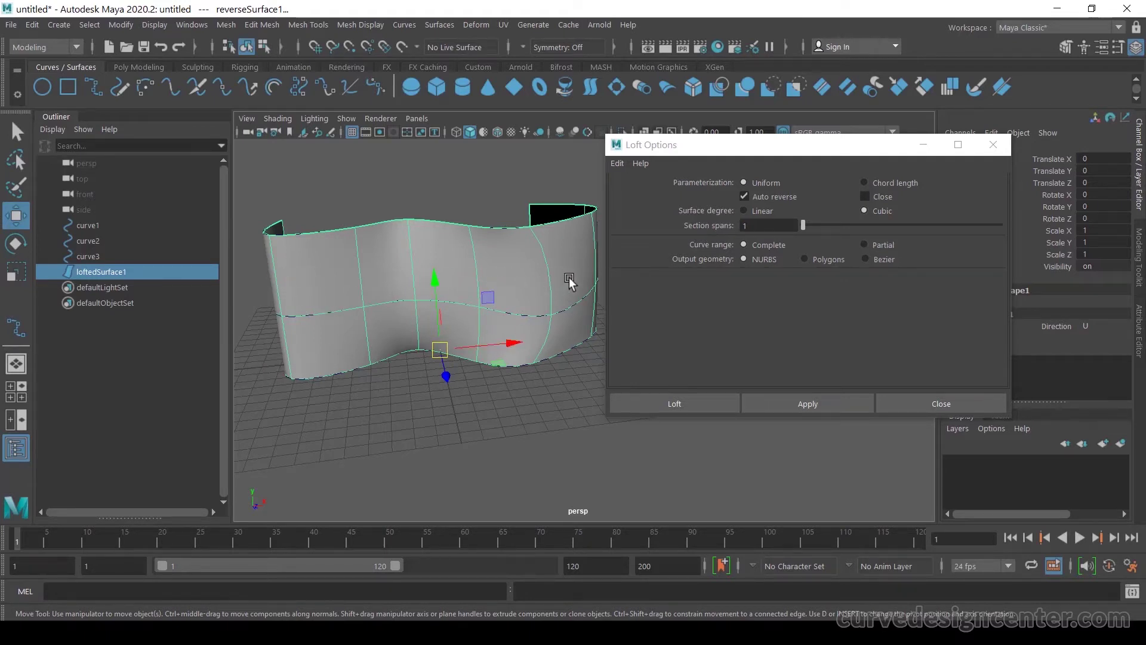
left_click(956, 406)
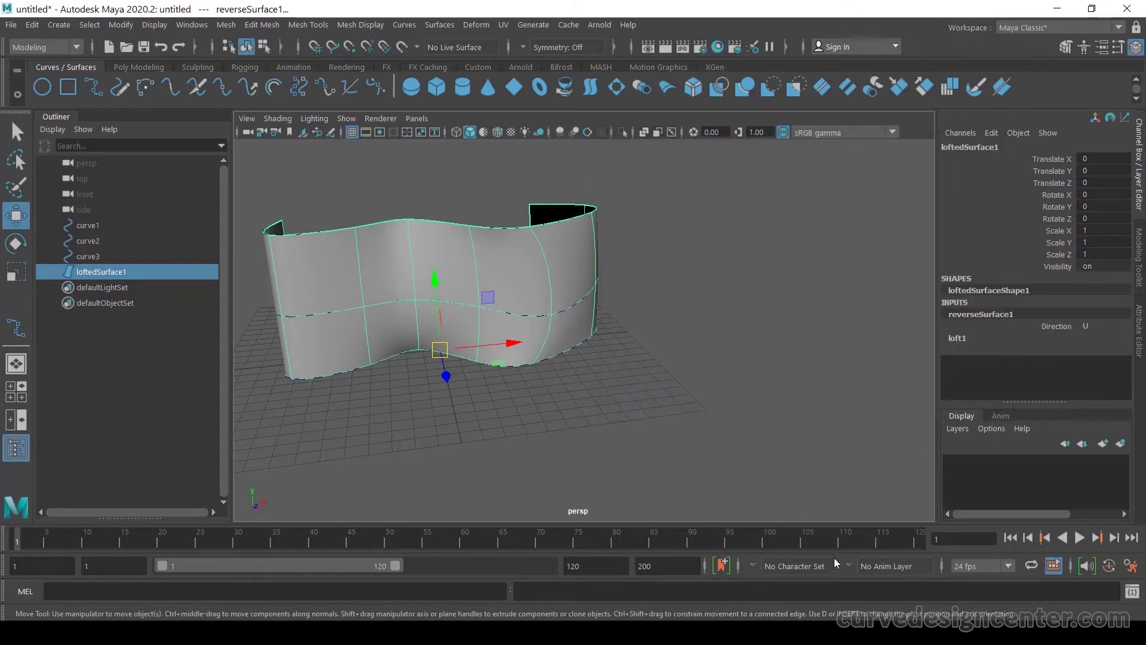
Undo the surface direction reversal and the loft, leaving only the three curves
left_click(742, 408)
key("ctrl+z")
key("ctrl+z")
key("ctrl+z")
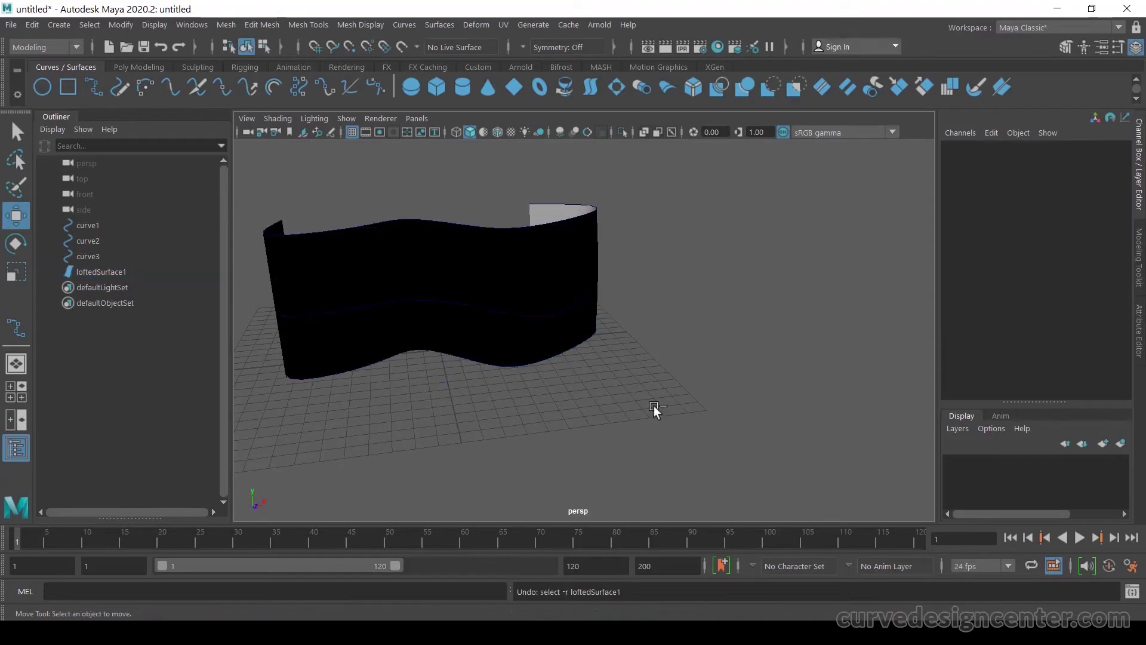
key("ctrl+z")
key("ctrl+z")
Select the three curves in order, starting with the lowest and ending with the highest
left_click(388, 381)
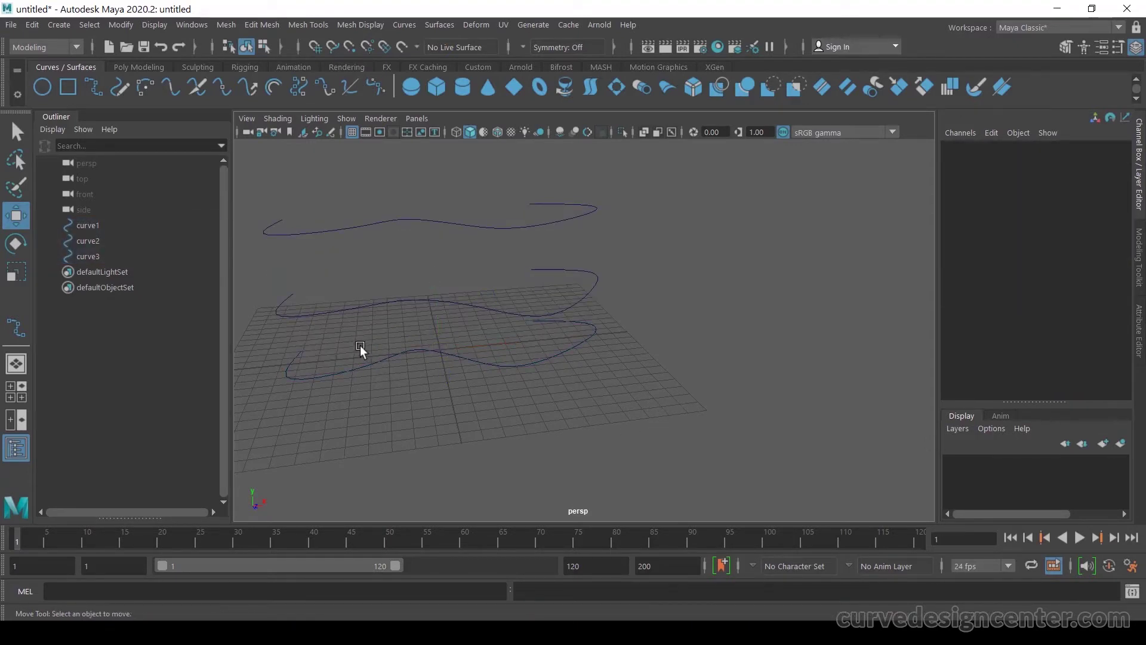
left_click_drag(382, 392, 382, 391)
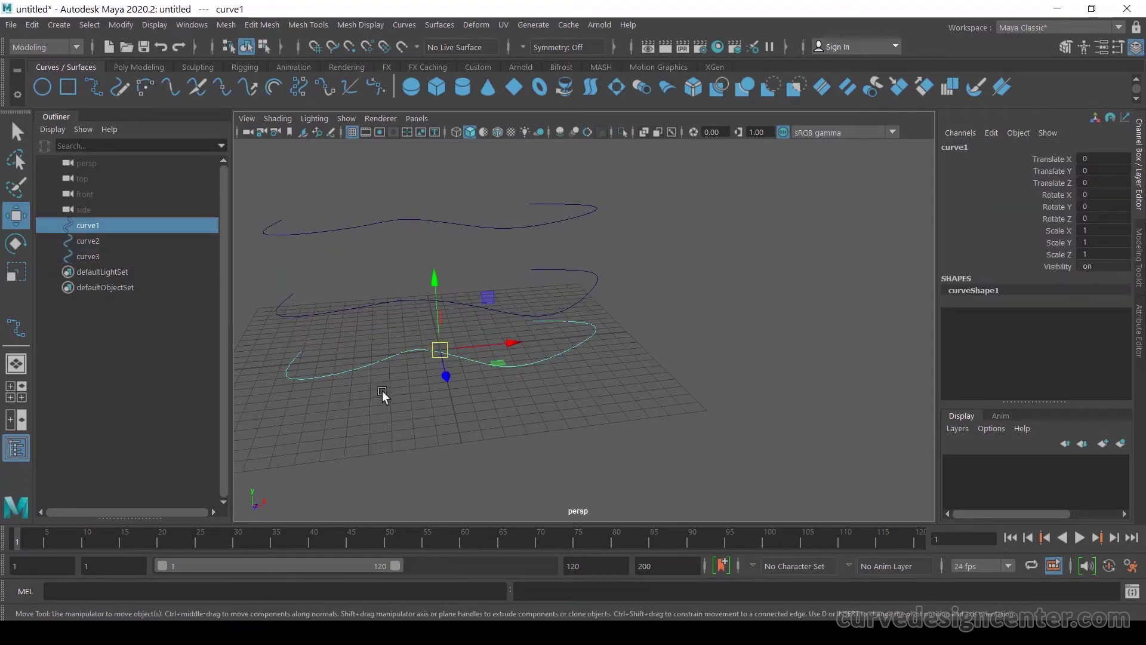
left_click(354, 293, "shift")
left_click(363, 222, "shift")
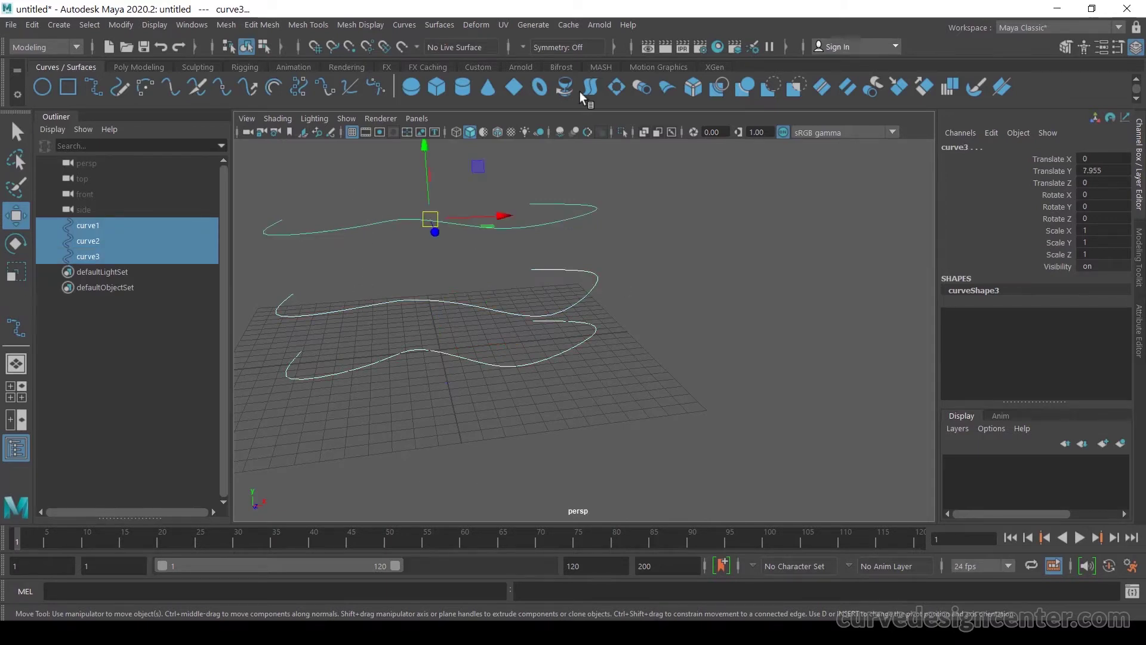
left_click_drag(579, 251, 555, 239, "alt")
Loft a NURBS surface through the selected curves with section spans set to 3 and close the Loft options
left_click(439, 24)
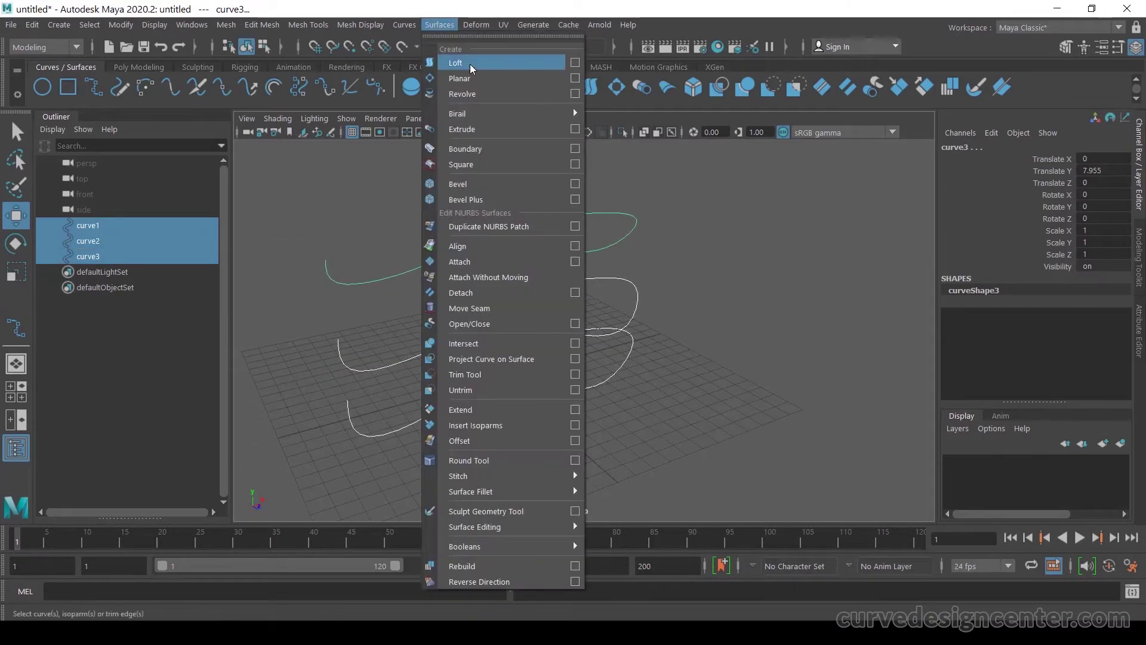
left_click(575, 62)
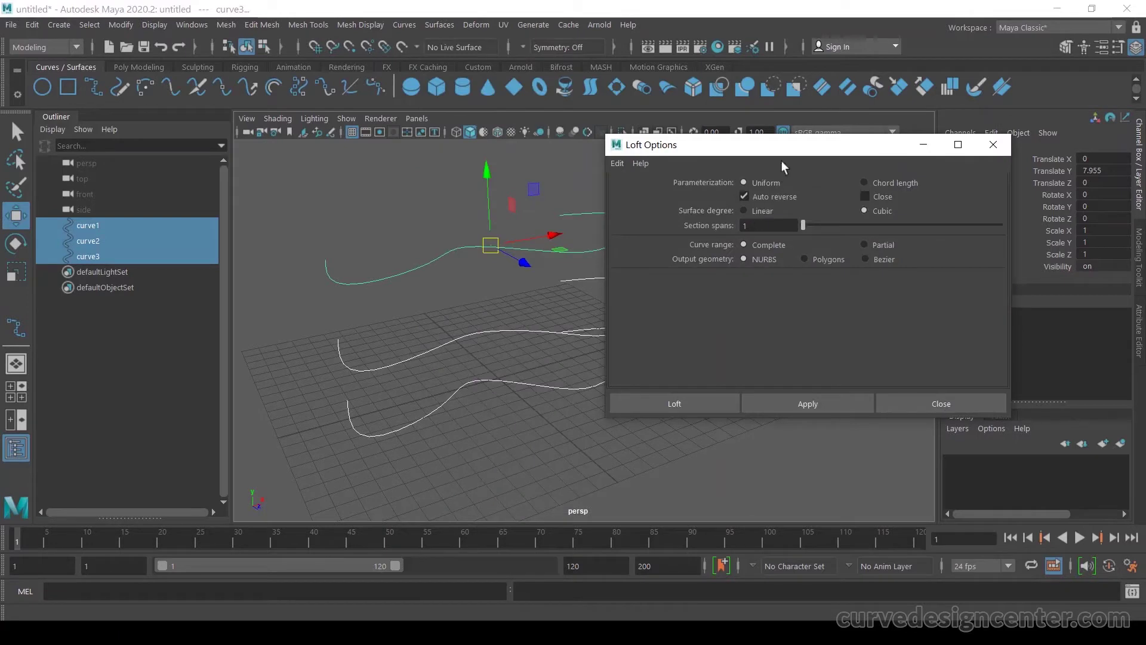
left_click_drag(789, 148, 773, 138)
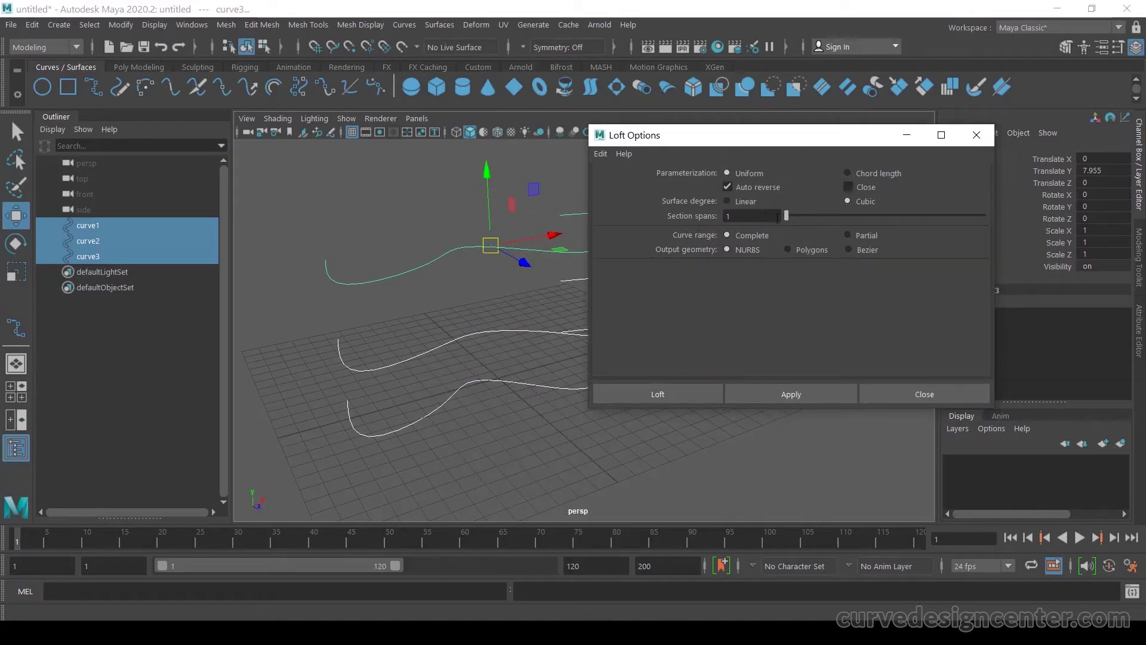
left_click(742, 216)
type("3")
left_click(814, 391)
left_click_drag(454, 311, 328, 259, "alt")
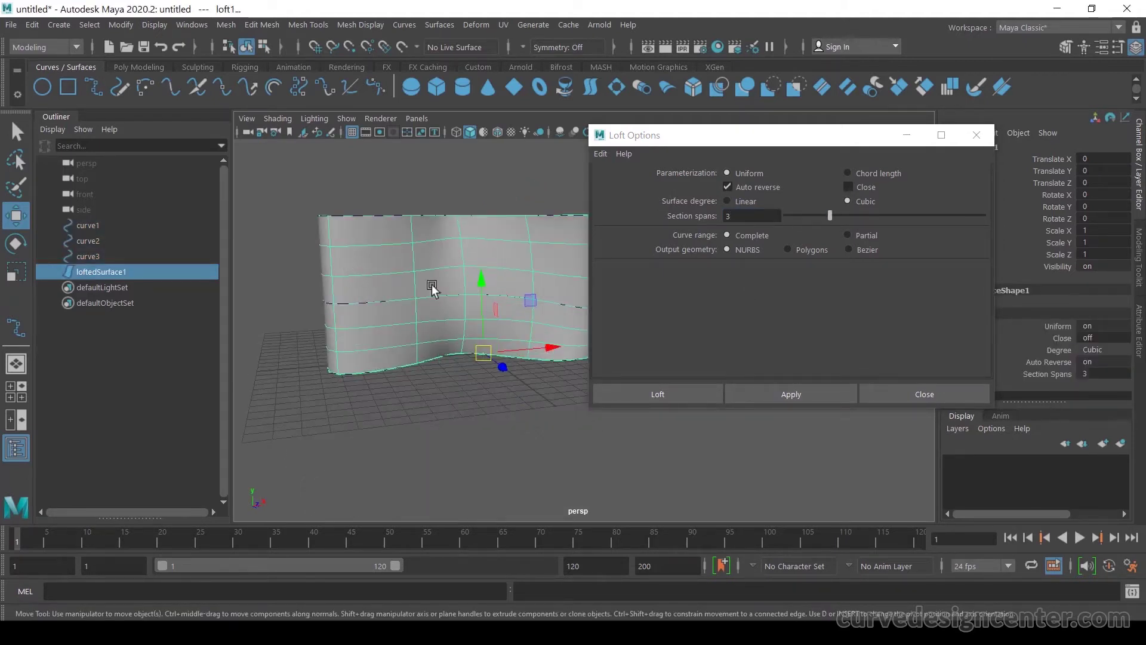
left_click(924, 392)
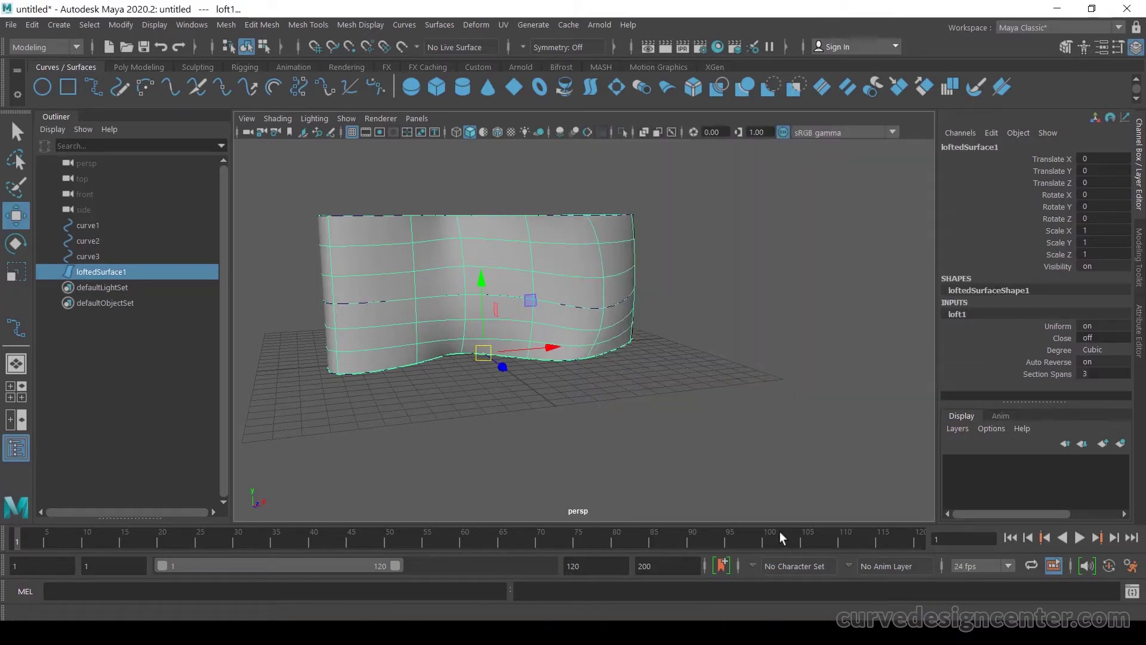
Undo the three-span loft and reverse the direction of the middle curve
key("ctrl+z")
left_click(481, 320)
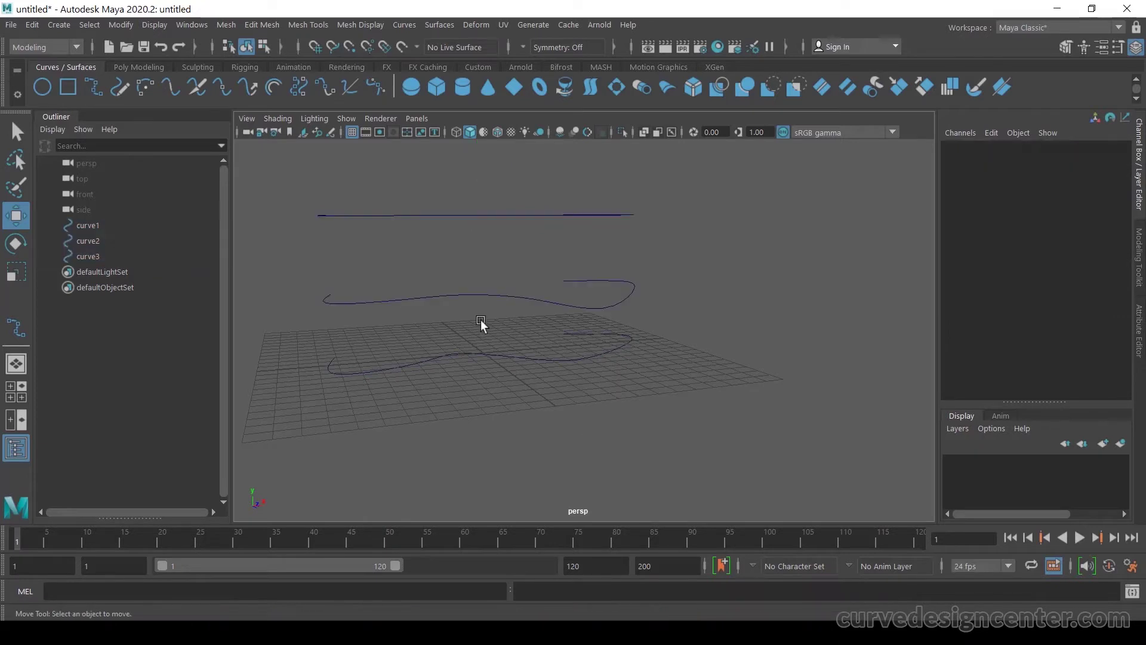
left_click(396, 298)
left_click(414, 314)
middle_click_drag(414, 314, 483, 345, "alt")
left_click(425, 336)
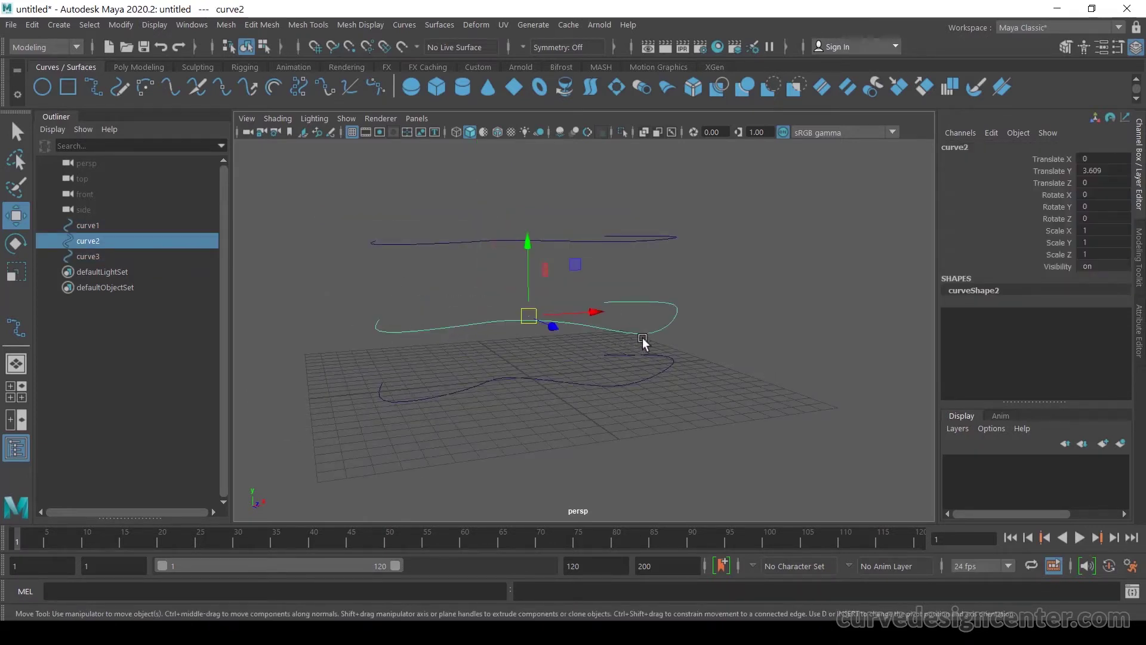
left_click(405, 24)
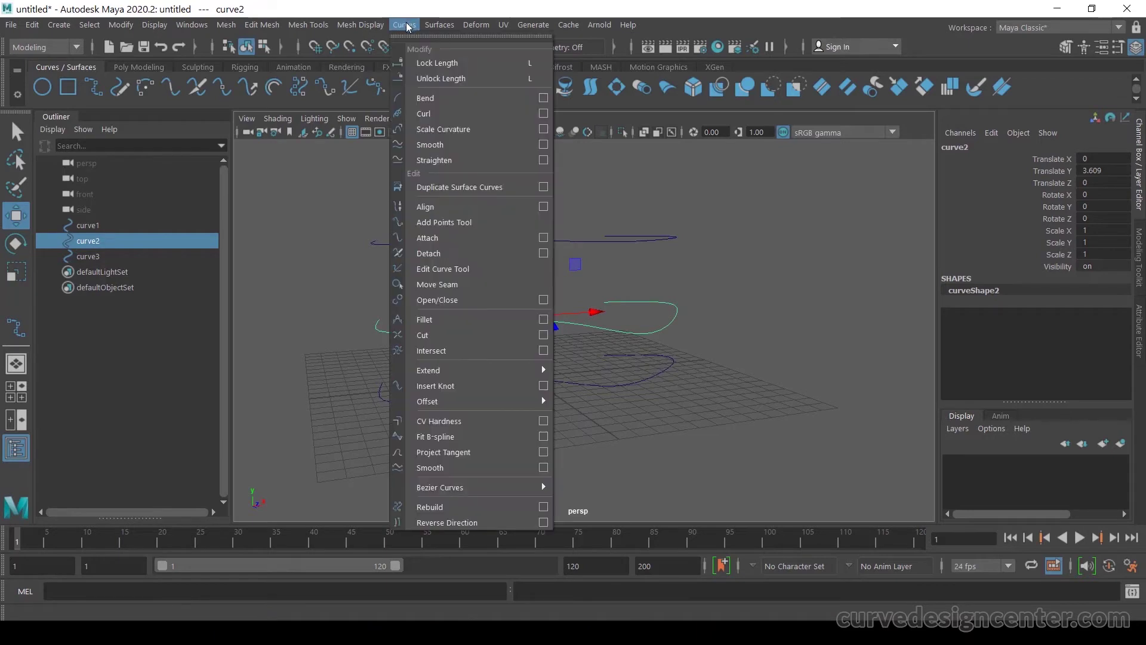
left_click(471, 523)
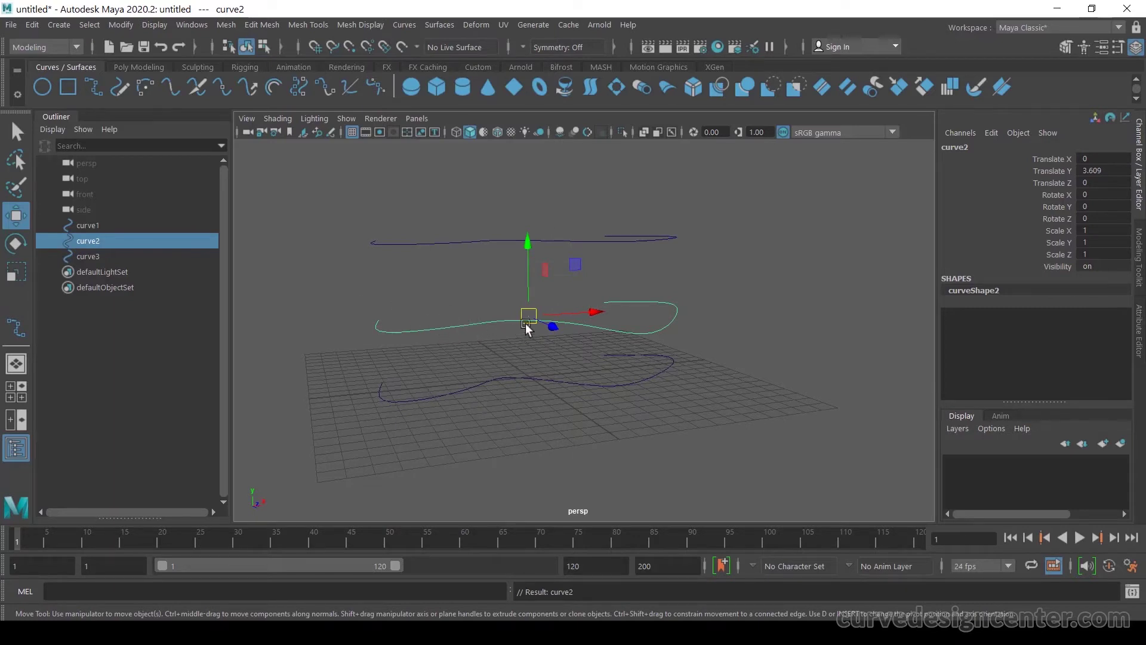
Select all three curves, loft them with Auto reverse turned off and 3 section spans, and inspect the surface from several sides
left_click_drag(537, 215, 466, 382)
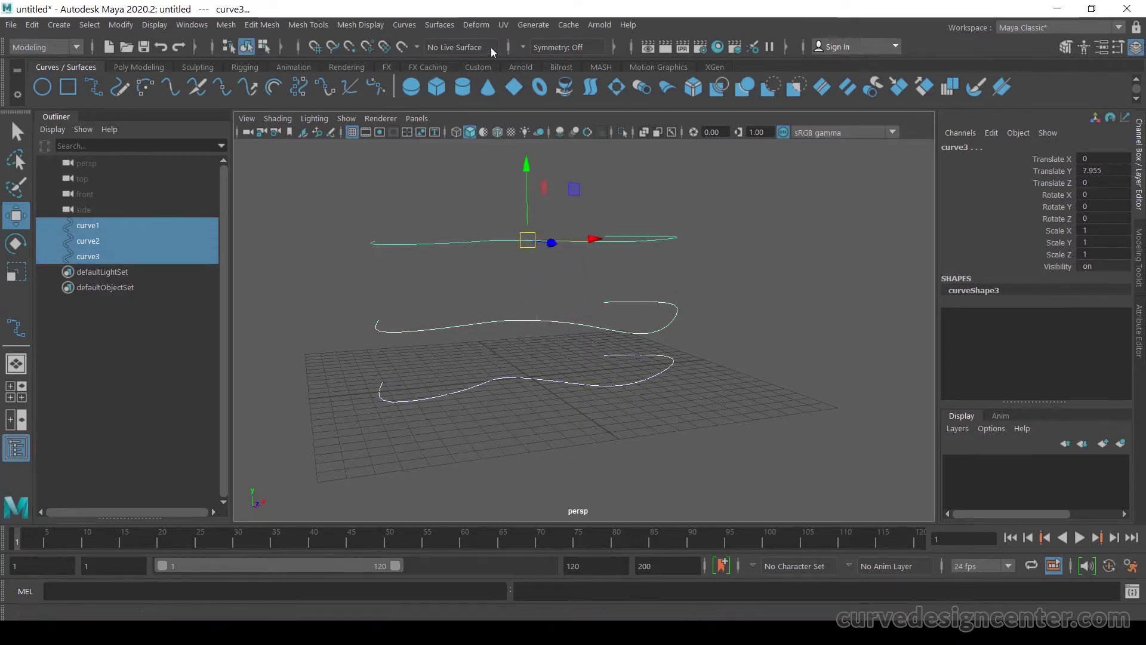
left_click(439, 24)
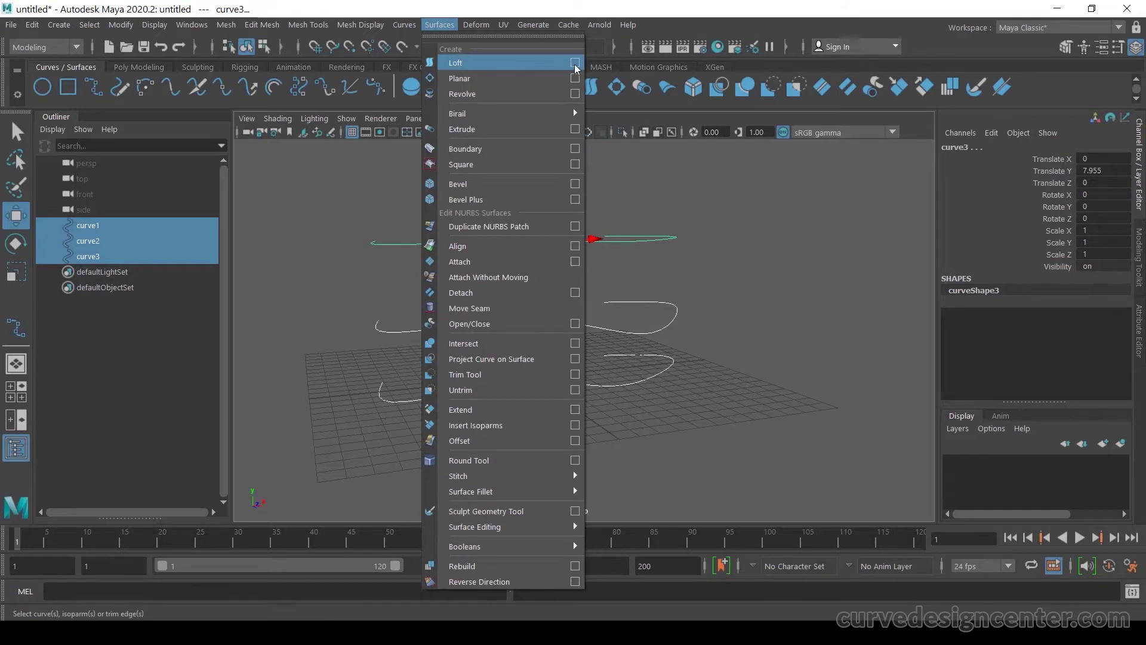
left_click(574, 61)
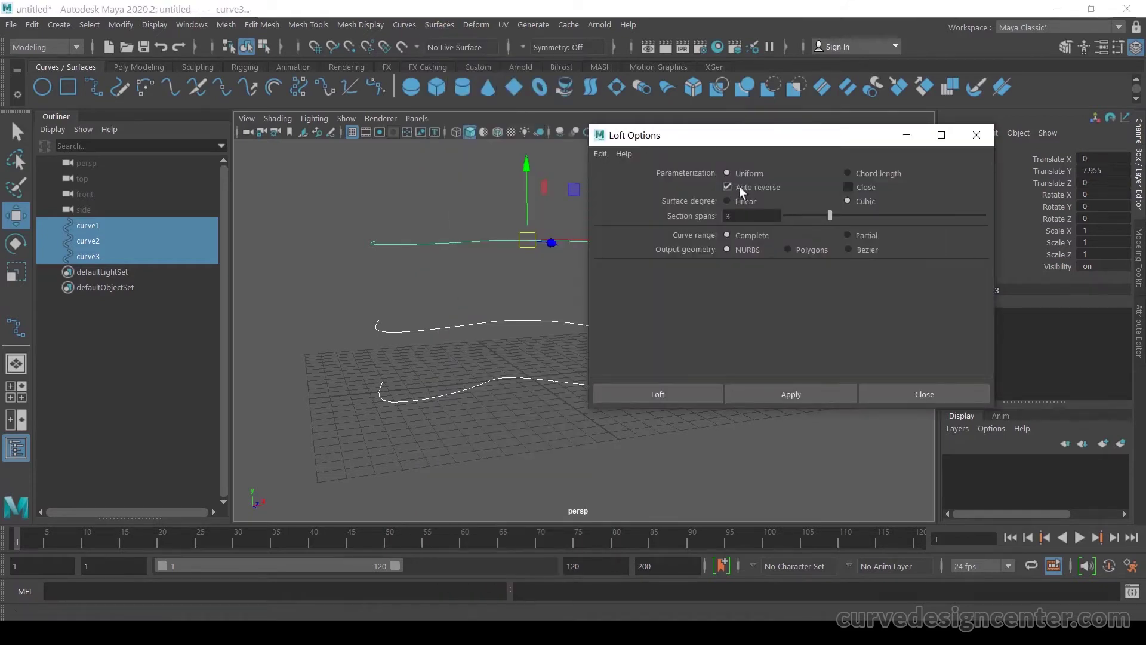
left_click(758, 187)
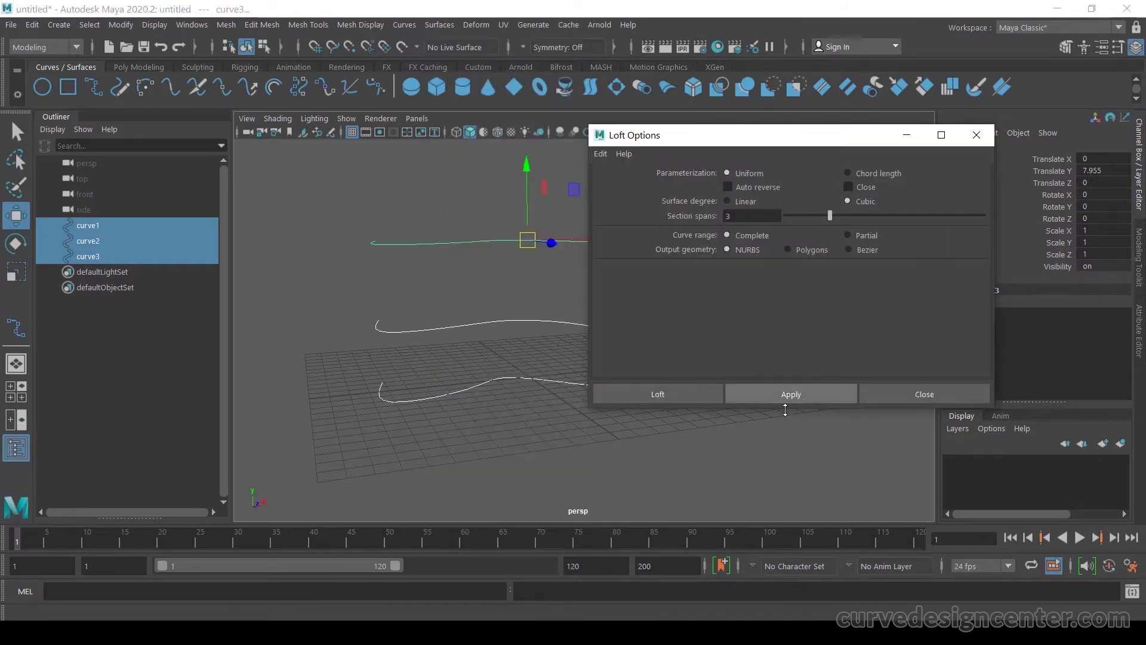
left_click(798, 394)
mouse_move(449, 325)
left_mouse_down("alt")
mouse_move(394, 292)
mouse_move(493, 302)
mouse_move(567, 288)
left_mouse_up("alt")
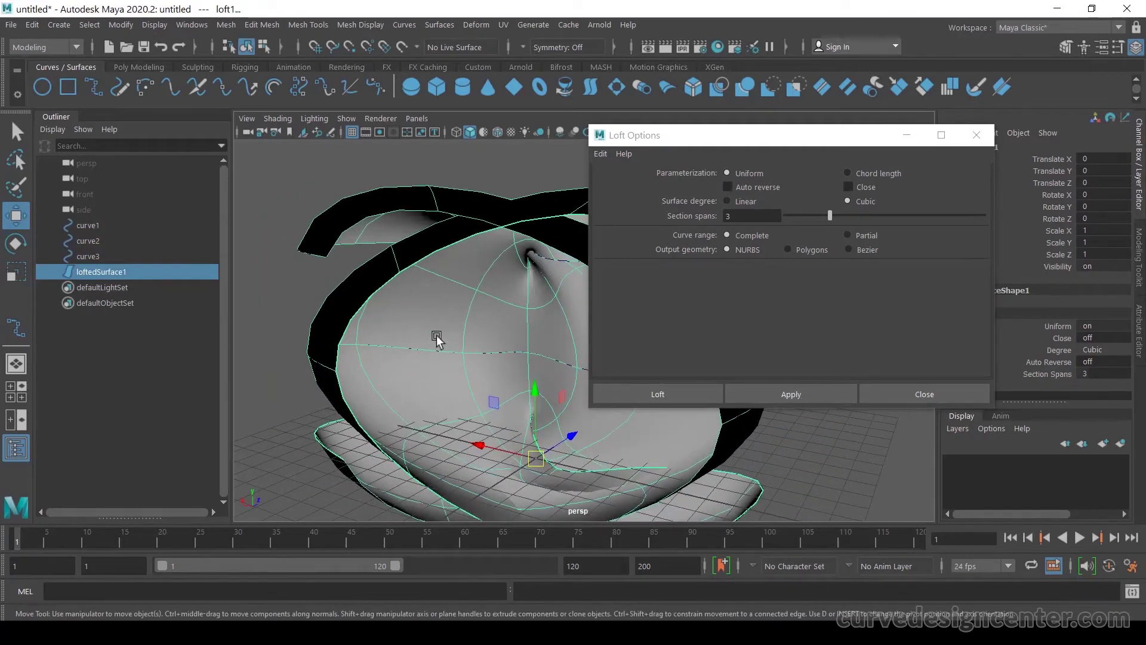
scroll(499, 351, "down", 3)
left_click_drag(544, 366, 457, 305, "alt")
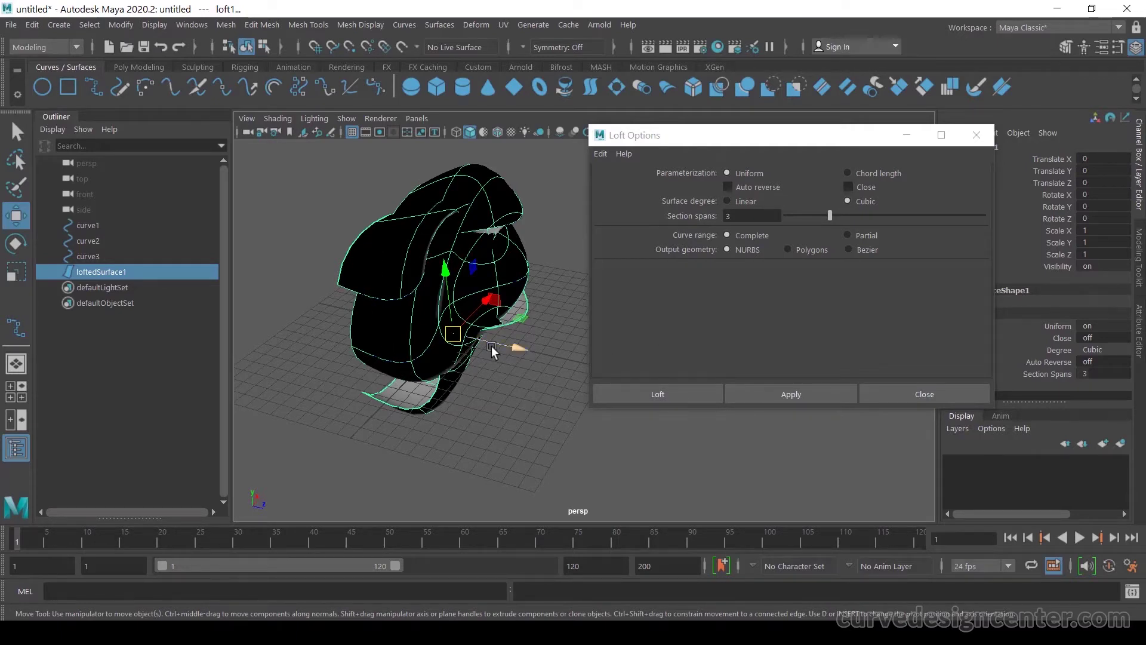
Undo the last loft, loft the curves again with Auto reverse turned on, and close the Loft options
key("ctrl+z")
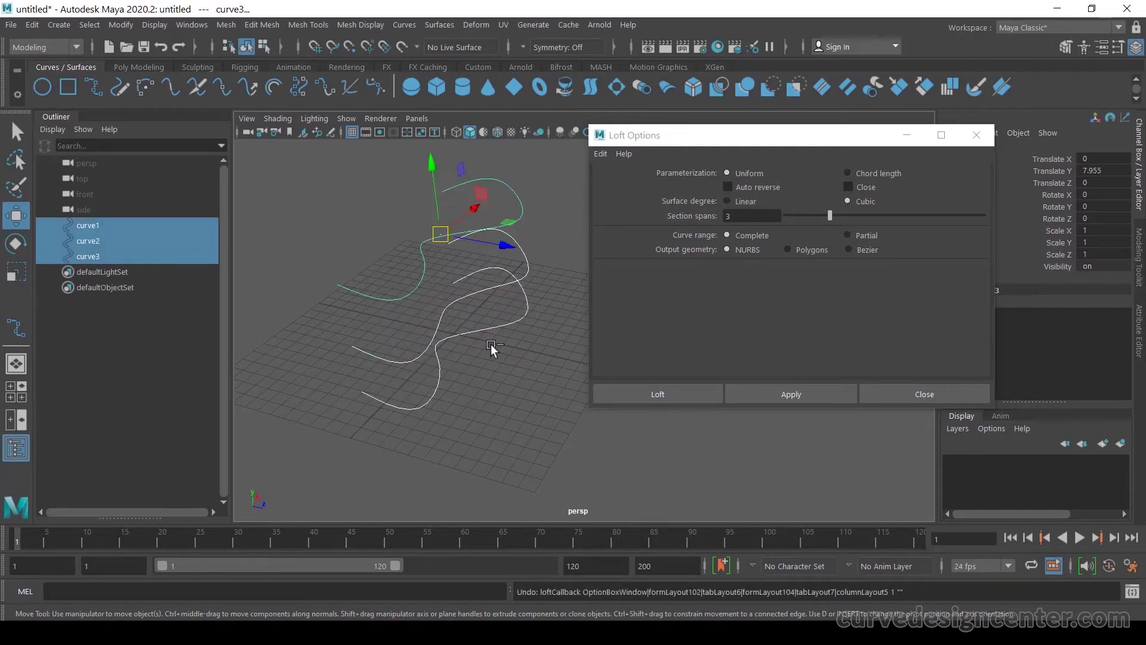
left_click(758, 189)
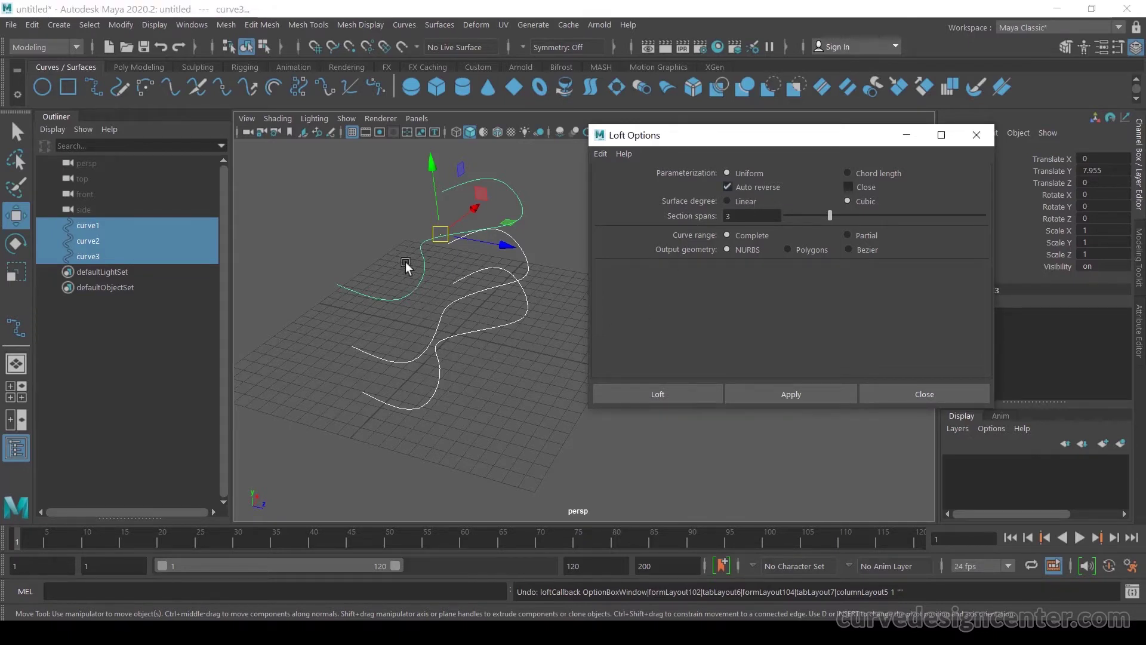
left_click(809, 396)
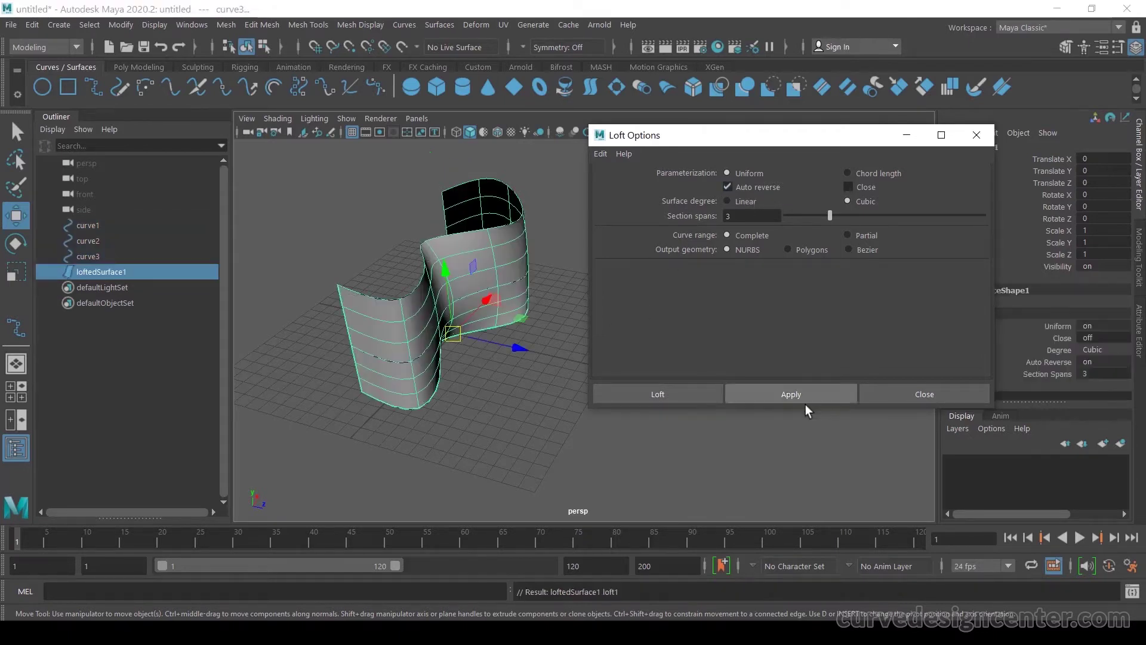
mouse_move(458, 358)
left_mouse_down("alt")
mouse_move(382, 355)
mouse_move(537, 353)
left_mouse_up("alt")
left_click(925, 394)
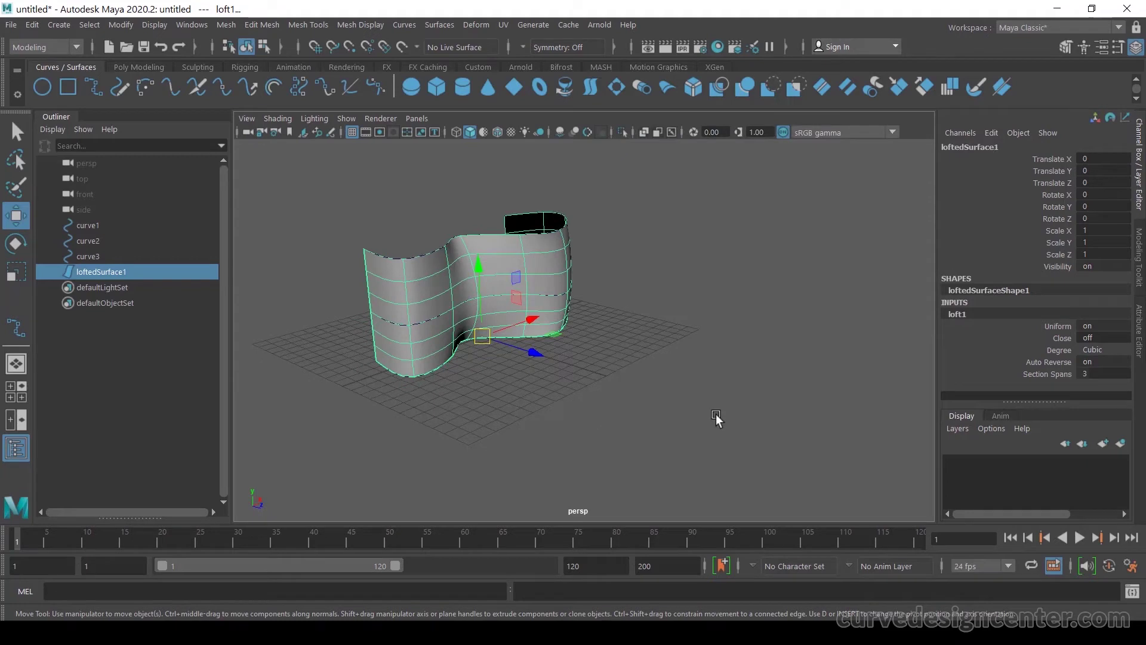
Delete the lofted surface and keep the three curves
left_click(552, 387)
left_click(458, 342)
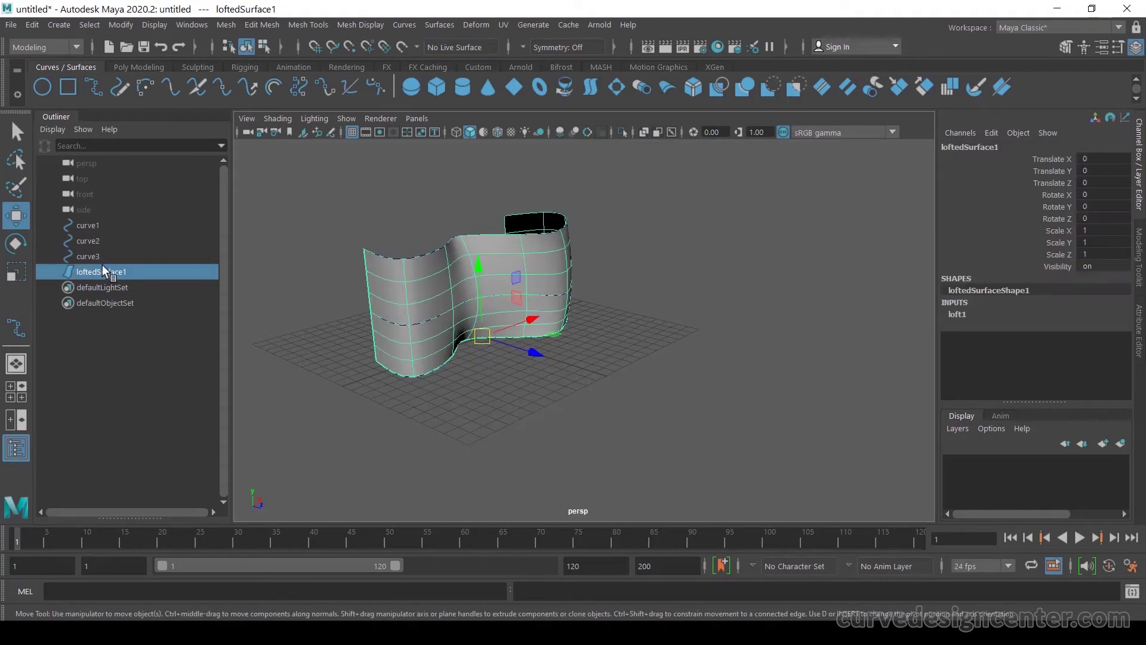
key("Delete")
Select the middle curve and reverse its direction again
left_click(421, 374)
left_click(540, 329)
left_click_drag(480, 319, 521, 370)
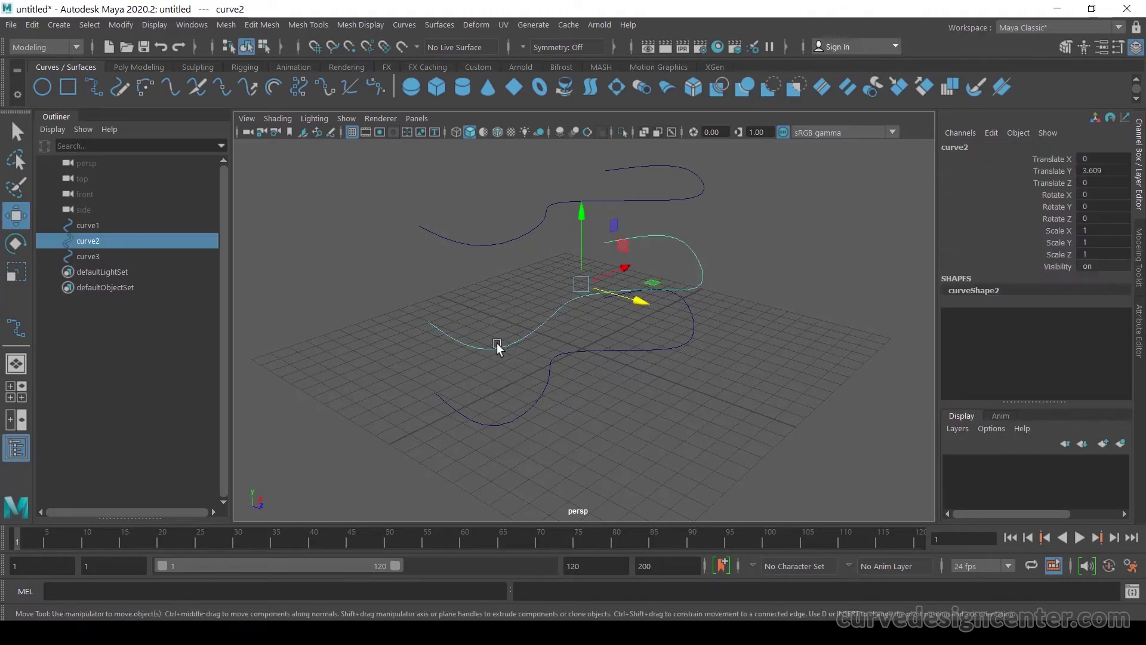
left_click(403, 25)
left_click(453, 522)
left_click(672, 389)
Display the middle curve's control vertices, select the first two to check its start, and return to object mode
left_click(479, 358)
right_click_drag(464, 251, 384, 253)
left_click_drag(413, 303, 482, 364)
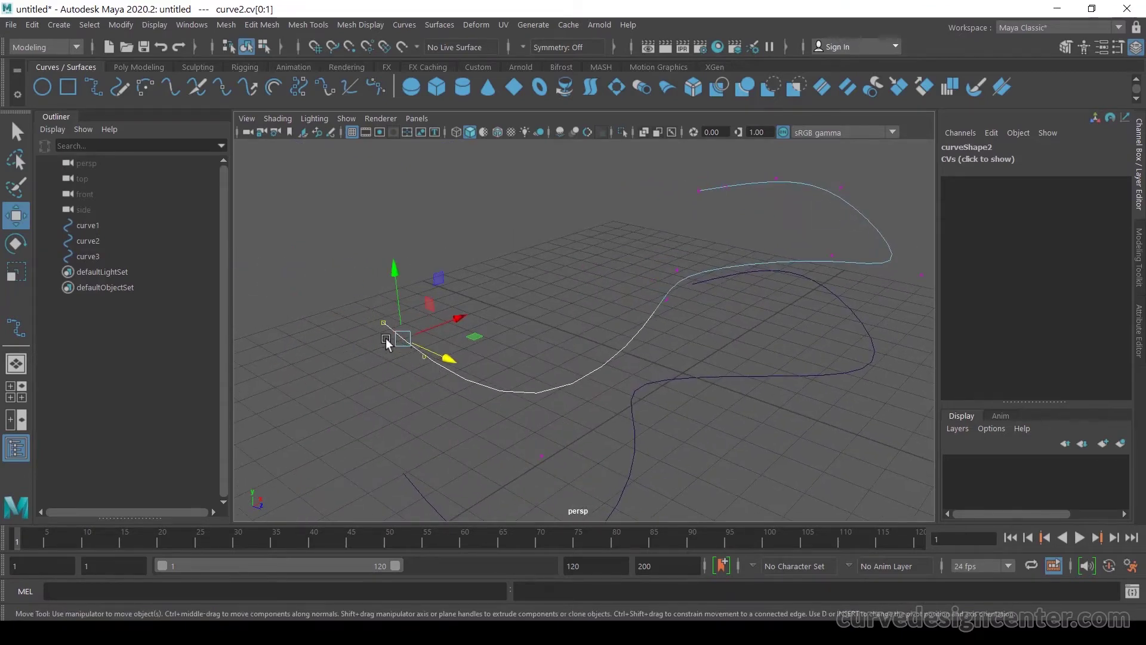
left_click_drag(386, 338, 476, 379, "alt")
right_click_drag(507, 257, 594, 235)
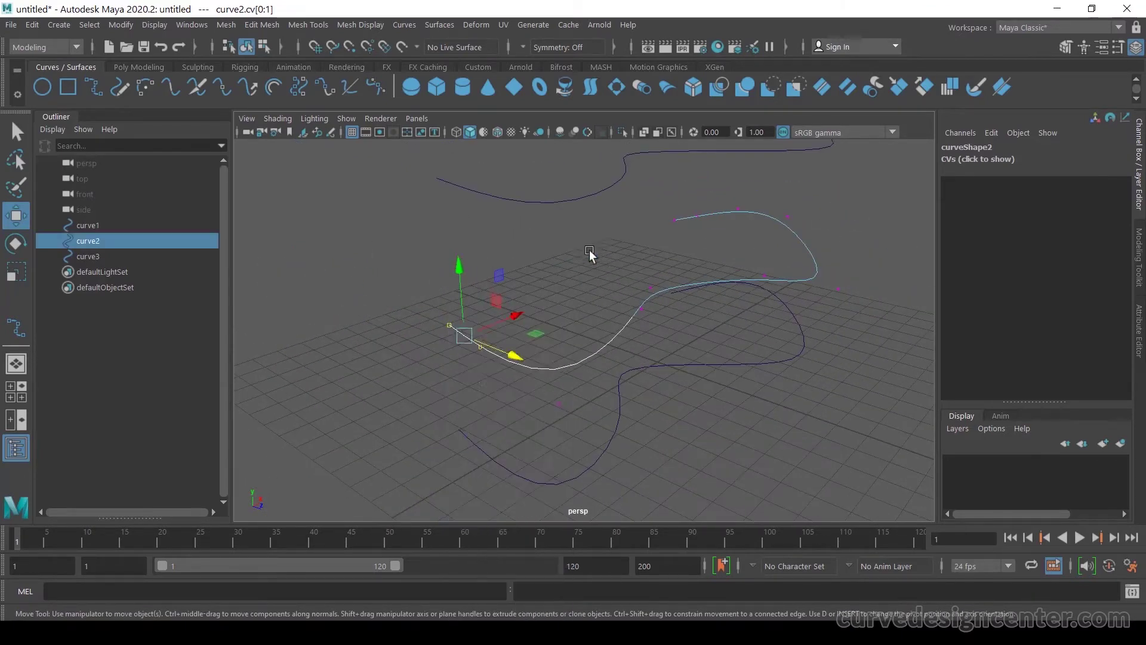
Display the lowest curve's control vertices and select the first two to compare its start with the middle curve's
left_click(485, 448)
right_click_drag(482, 252, 412, 253)
left_click_drag(425, 403, 486, 417)
scroll(473, 464, "up", 3)
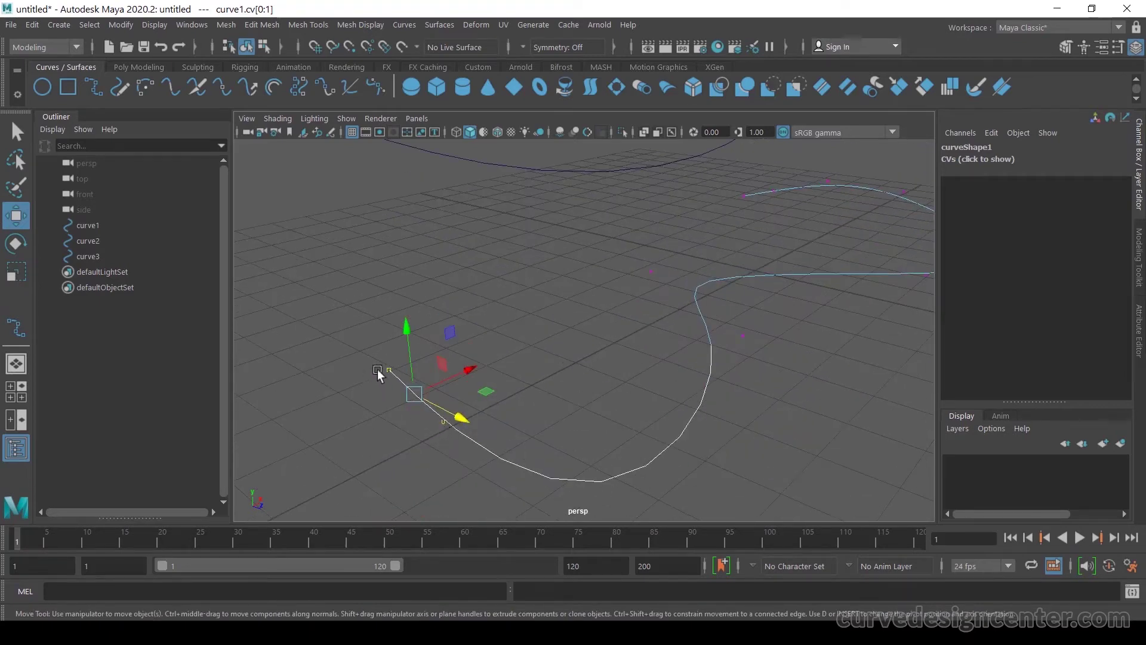
left_click_drag(404, 379, 463, 348, "alt")
scroll(591, 282, "down", 3)
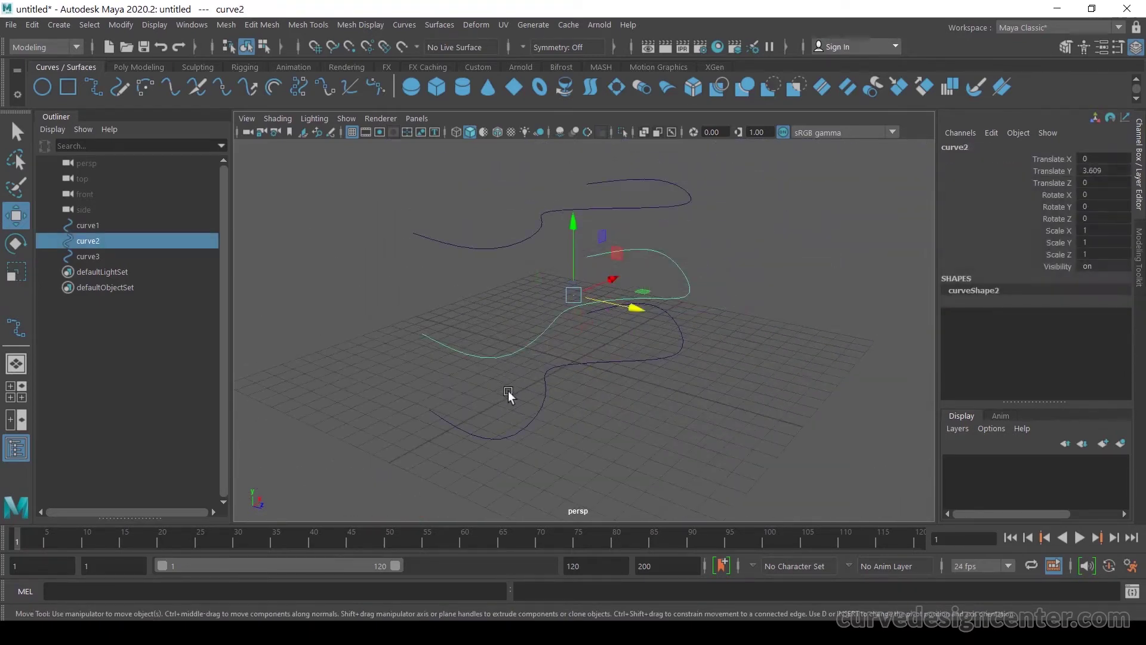
Examine the shape attributes of the lowest, middle and highest curves to compare their spans and degree
left_click_drag(509, 391, 559, 442)
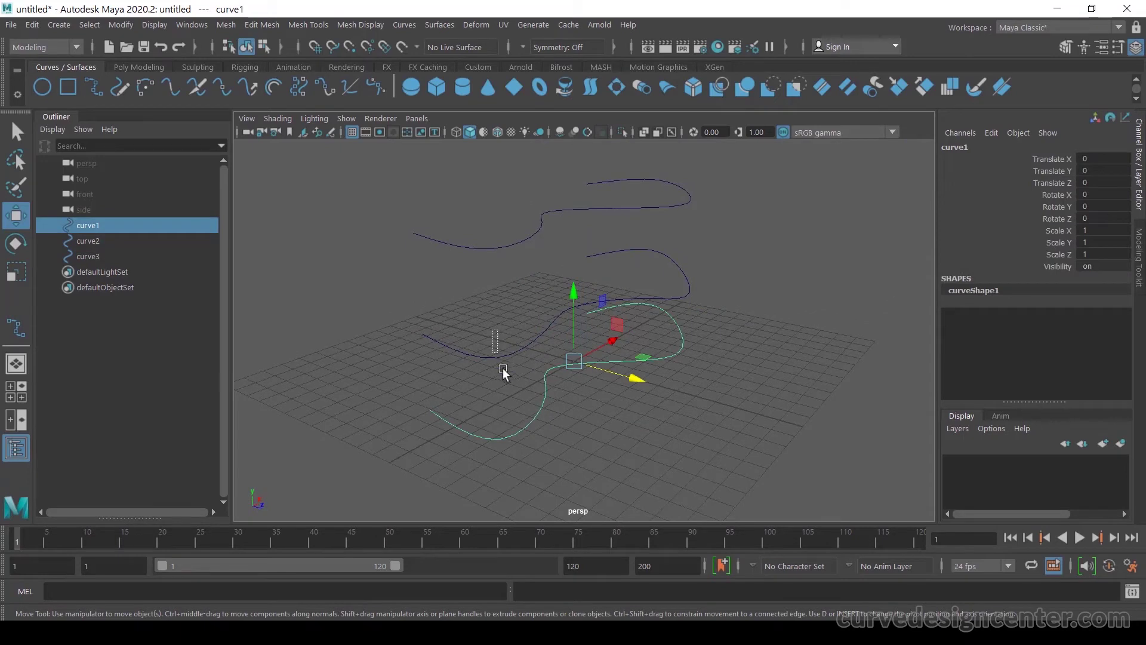
left_click_drag(499, 357, 498, 349)
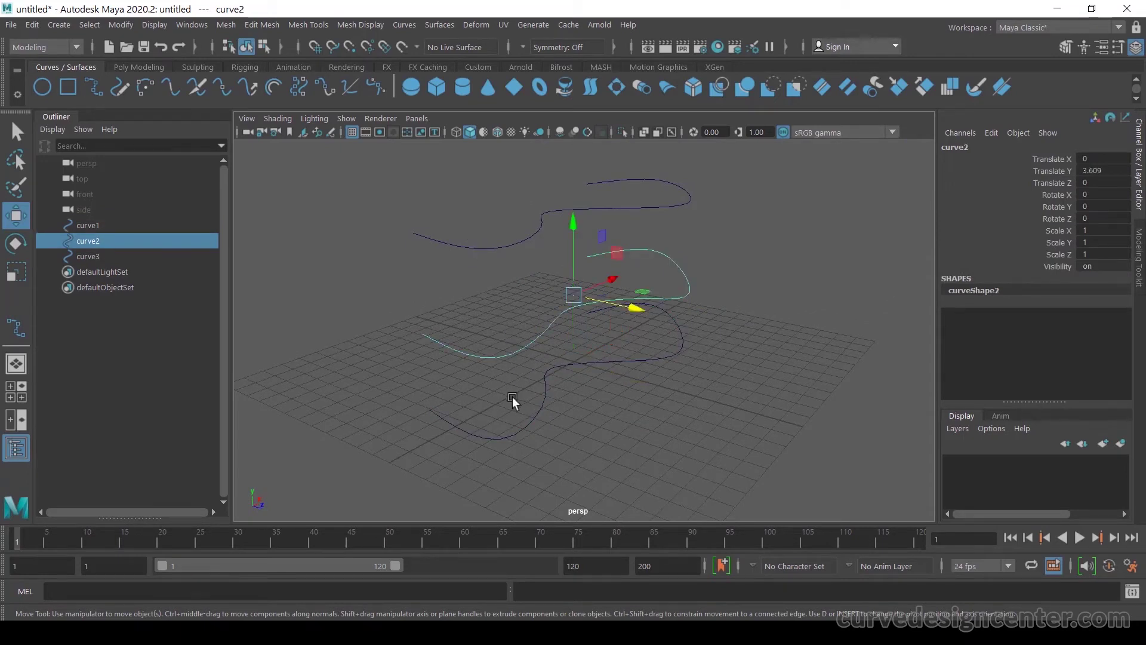
left_click(495, 437)
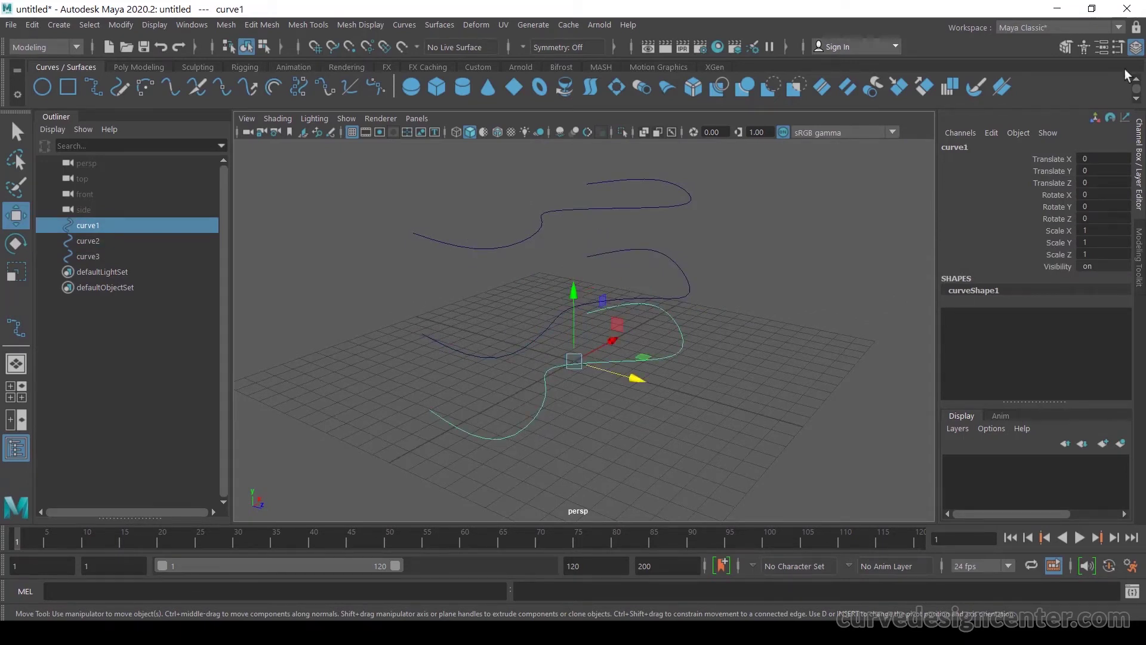
key("ctrl+a")
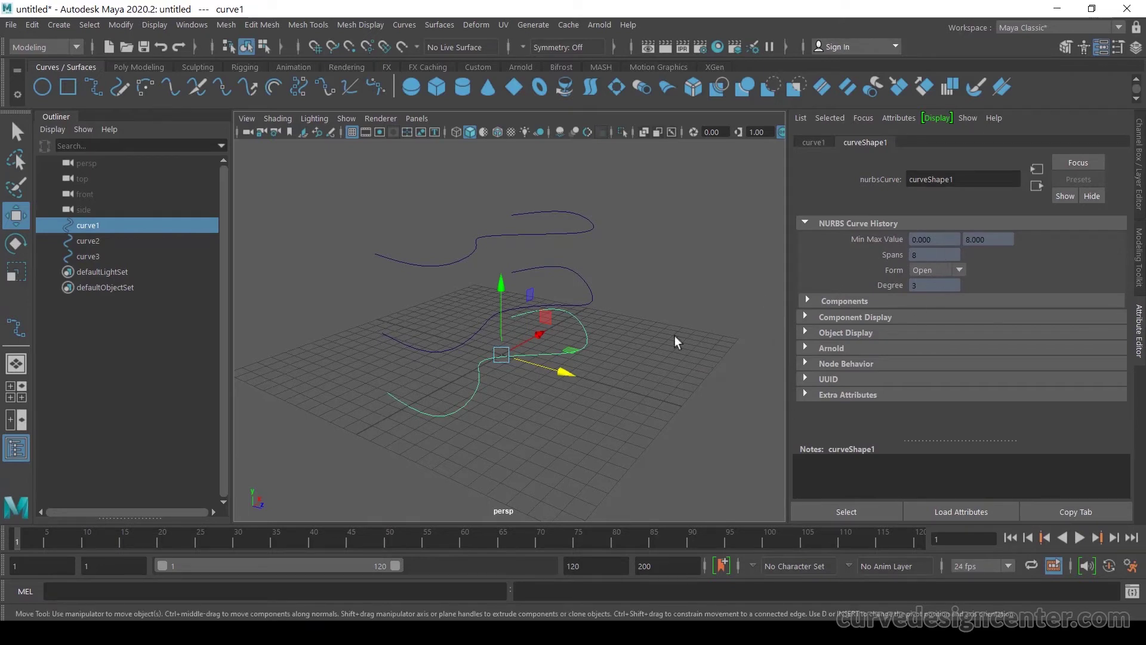
left_click(435, 330)
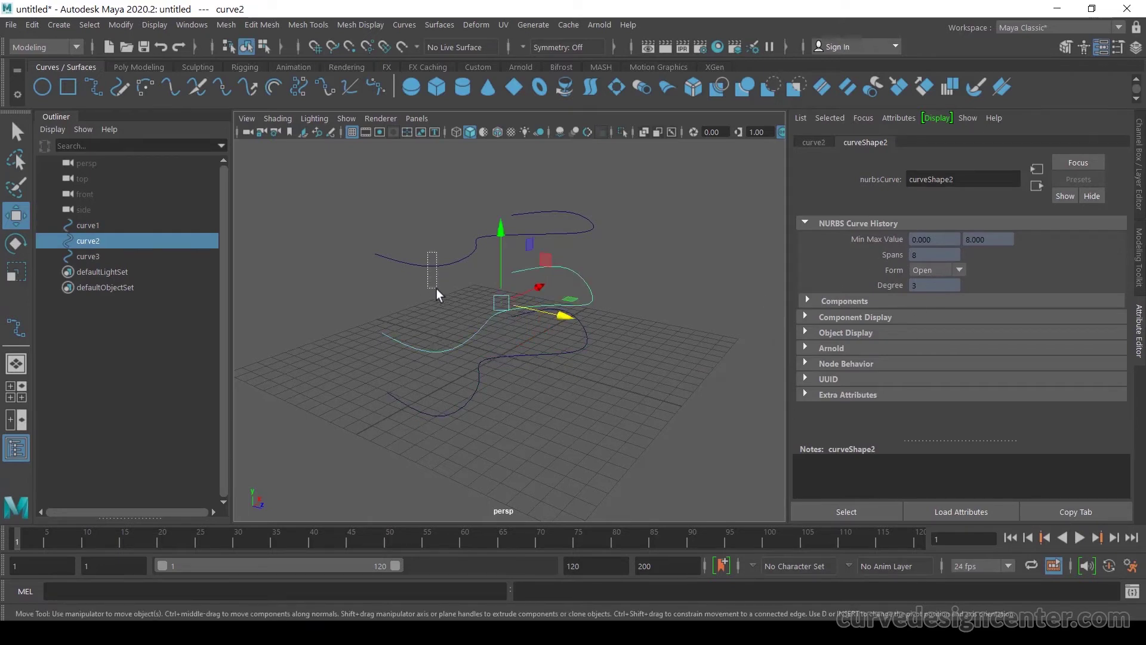
left_click(416, 256)
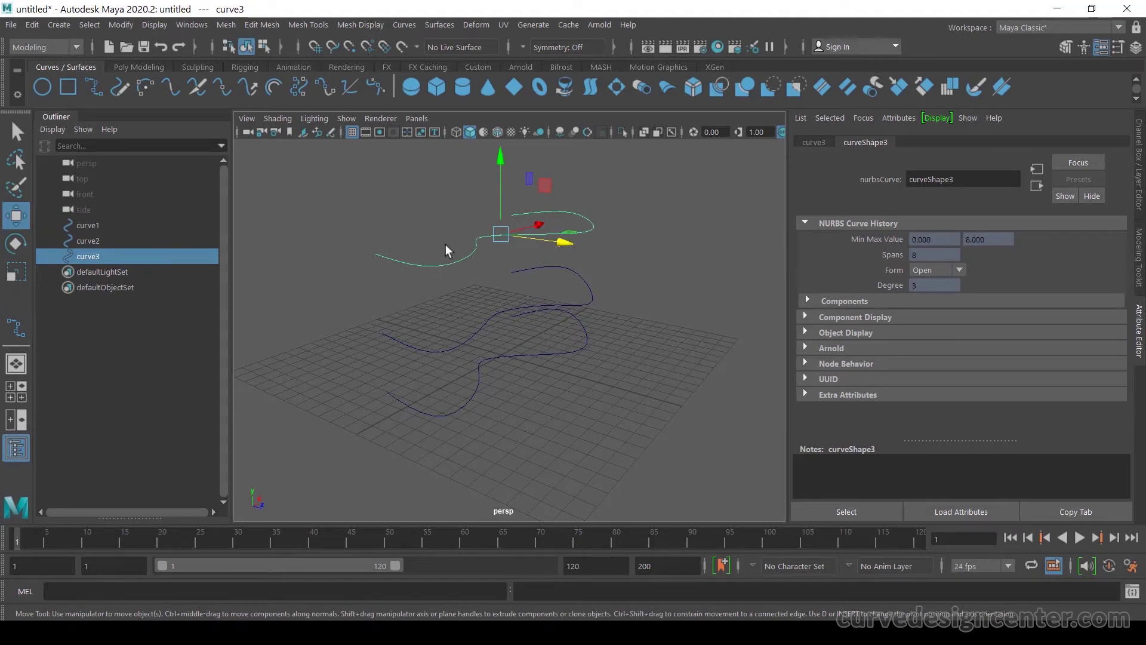
Rebuild the middle curve uniformly with 10 spans and cubic degree, keeping its ends and the original curve
left_click(453, 341)
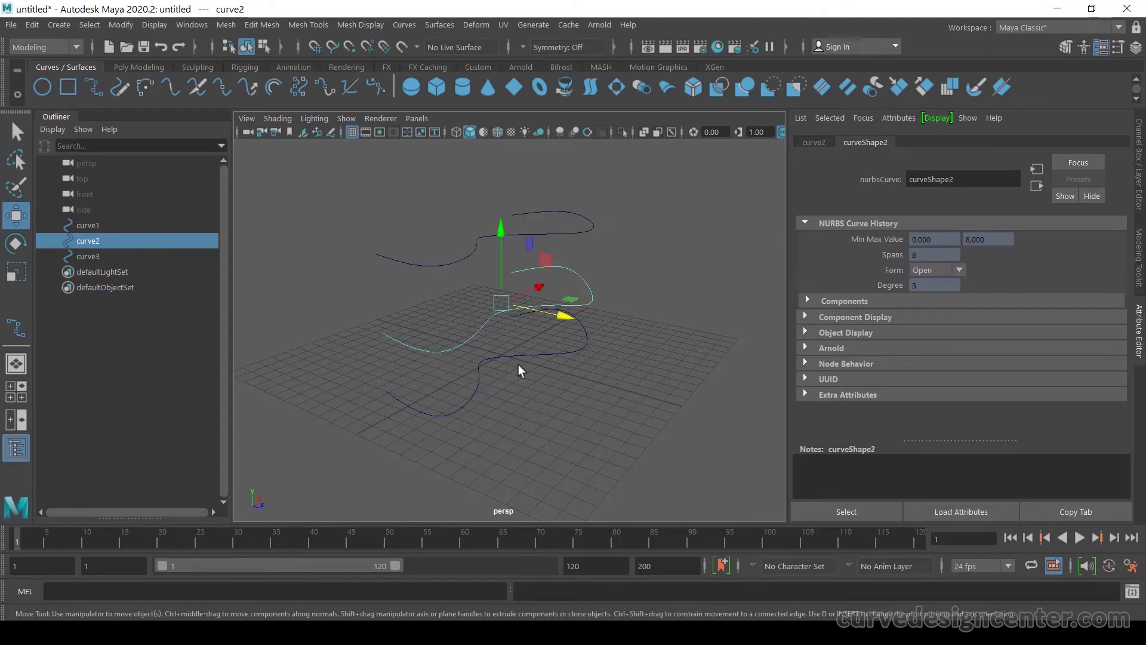
left_click(449, 425)
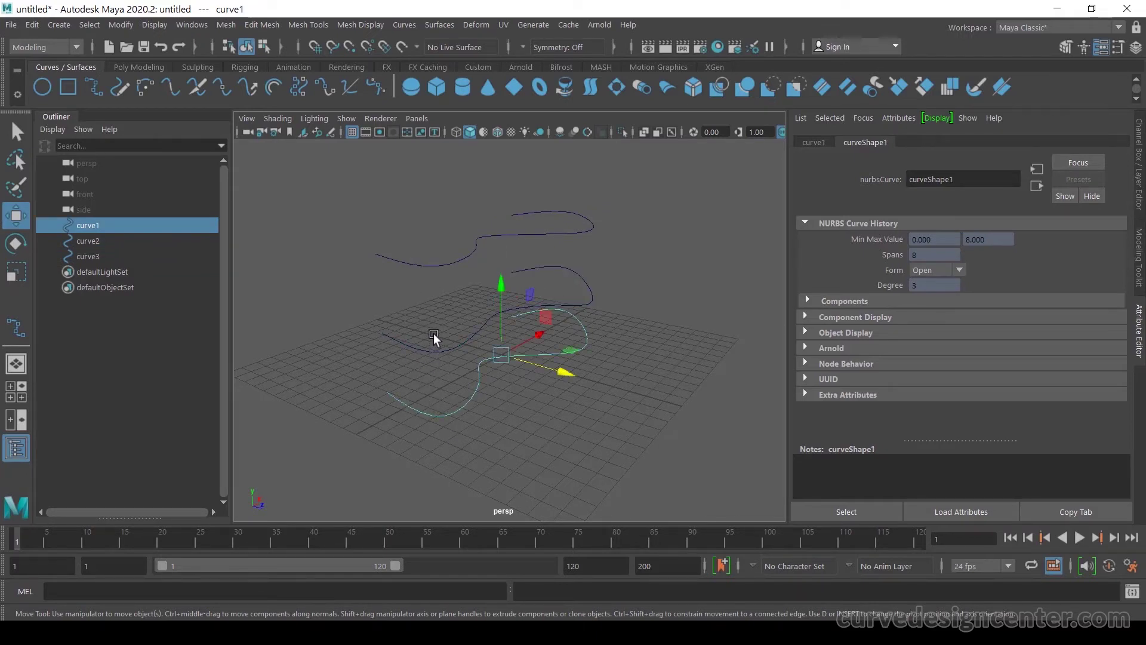
left_click(457, 350)
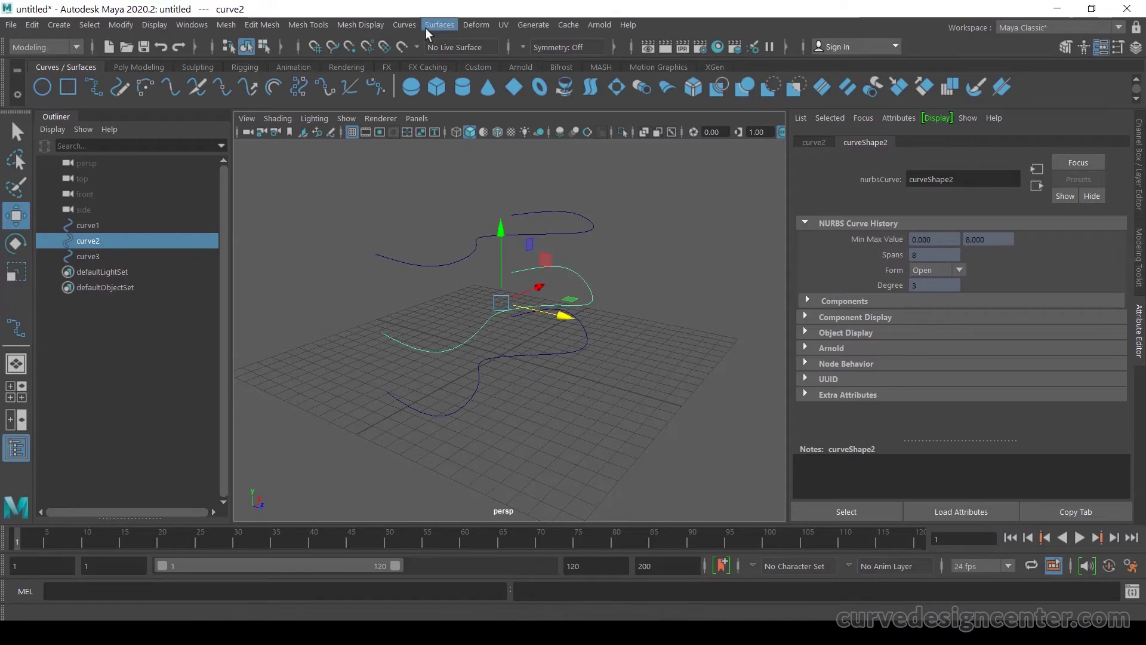
left_click(408, 26)
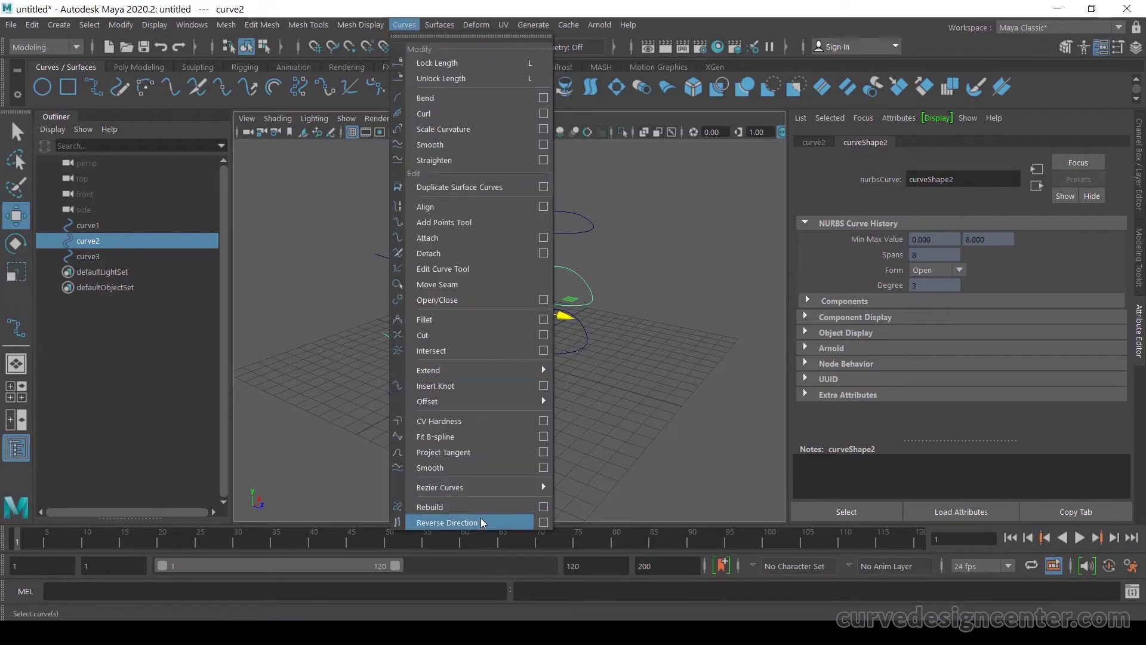
left_click(543, 507)
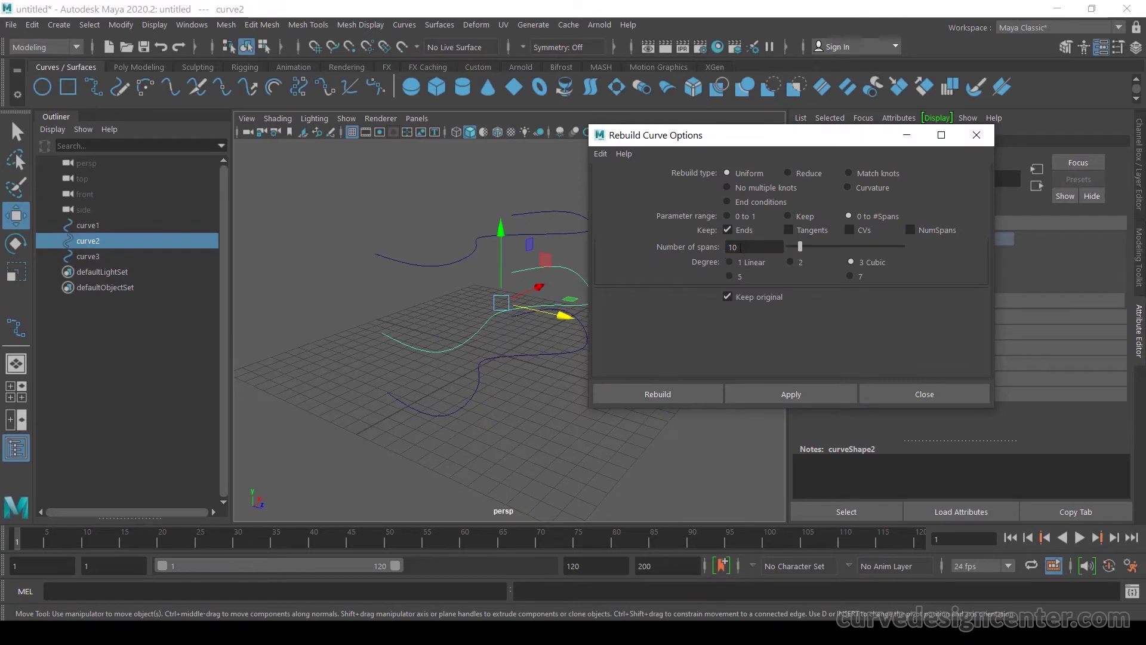
left_click(802, 393)
left_click(944, 395)
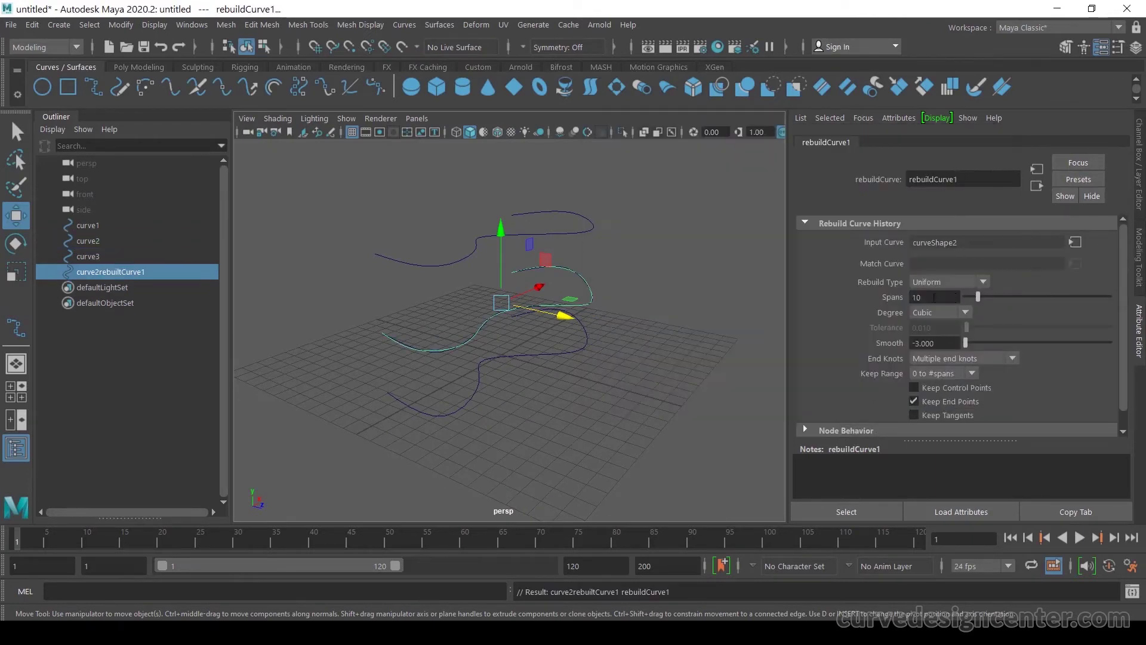
left_click(522, 372)
left_click_drag(464, 365, 353, 336)
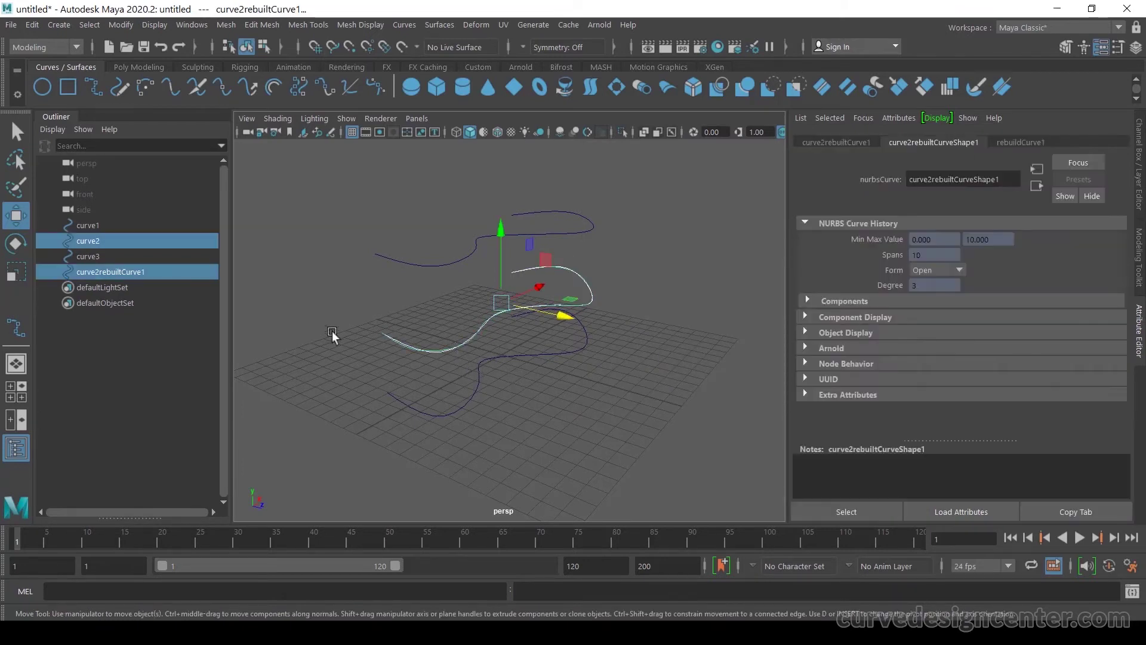
key("ctrl+z")
left_click(428, 341)
left_click(450, 363)
key("ctrl+z")
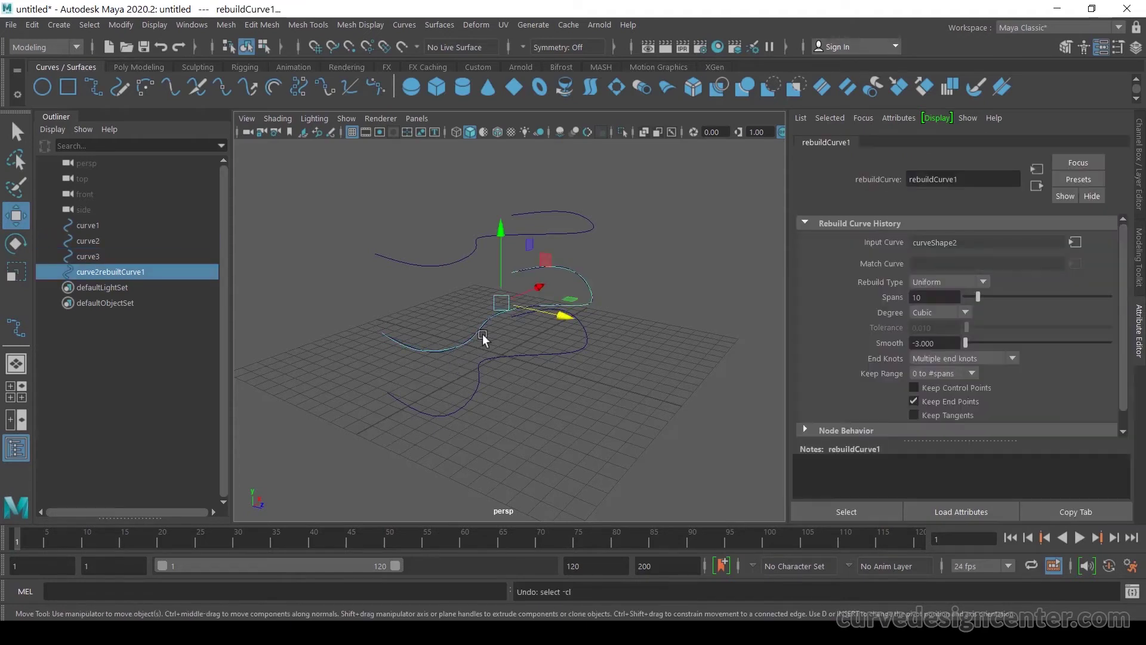
Rebuild the new middle curve with 10 spans and Keep original off, and remove the leftover original middle curve
left_click(406, 24)
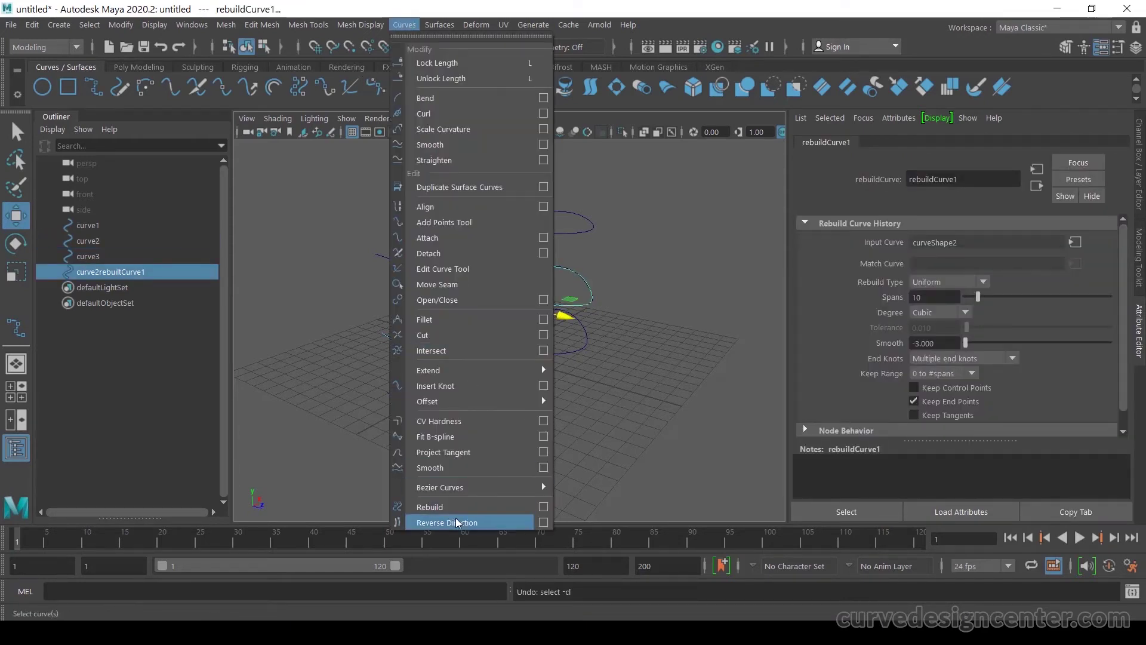
left_click(544, 505)
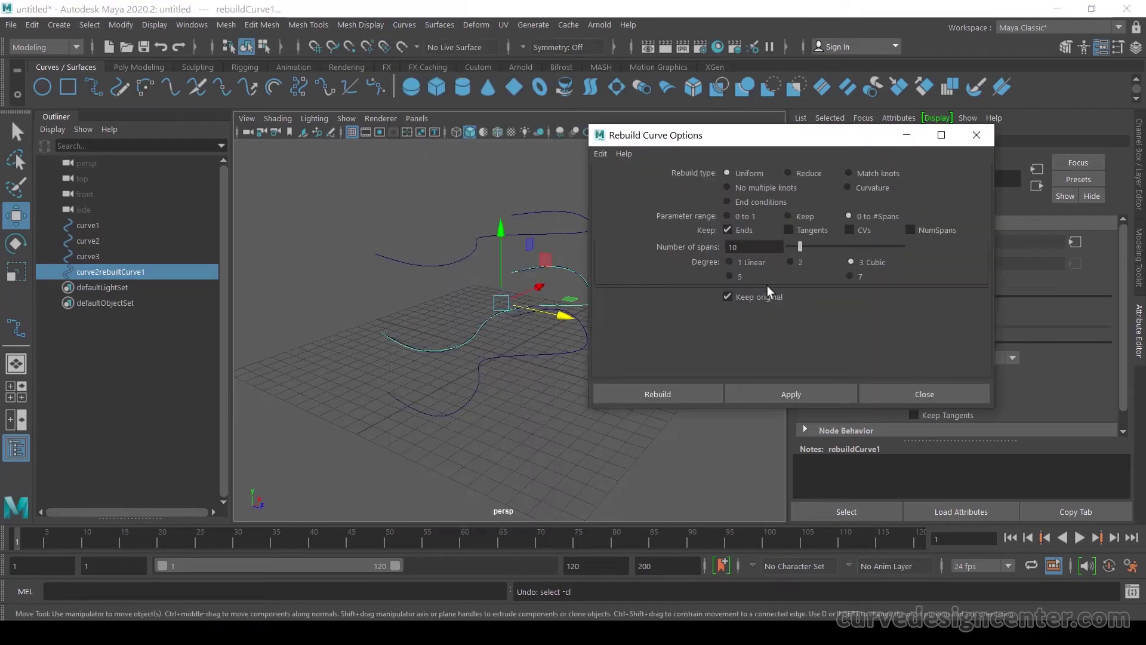
left_click(729, 296)
left_click(801, 388)
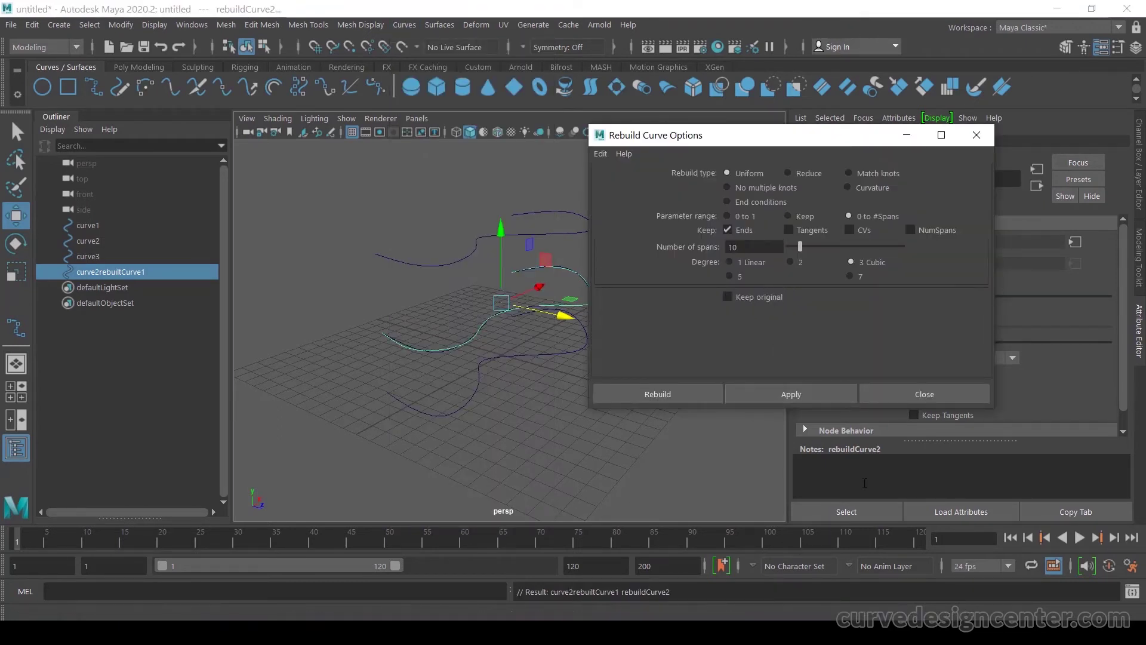
left_click(942, 397)
Loft the lowest, middle and highest curves in that order using the default loft settings
left_click_drag(441, 388, 468, 436)
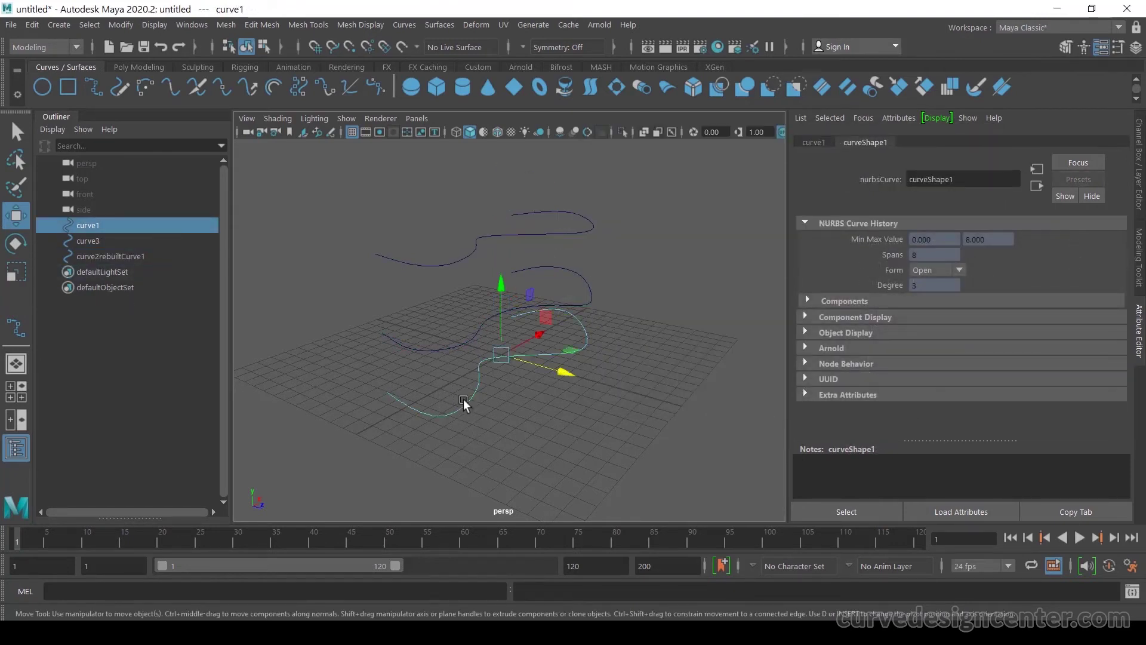
left_click(412, 337, "shift")
left_click(430, 265, "shift")
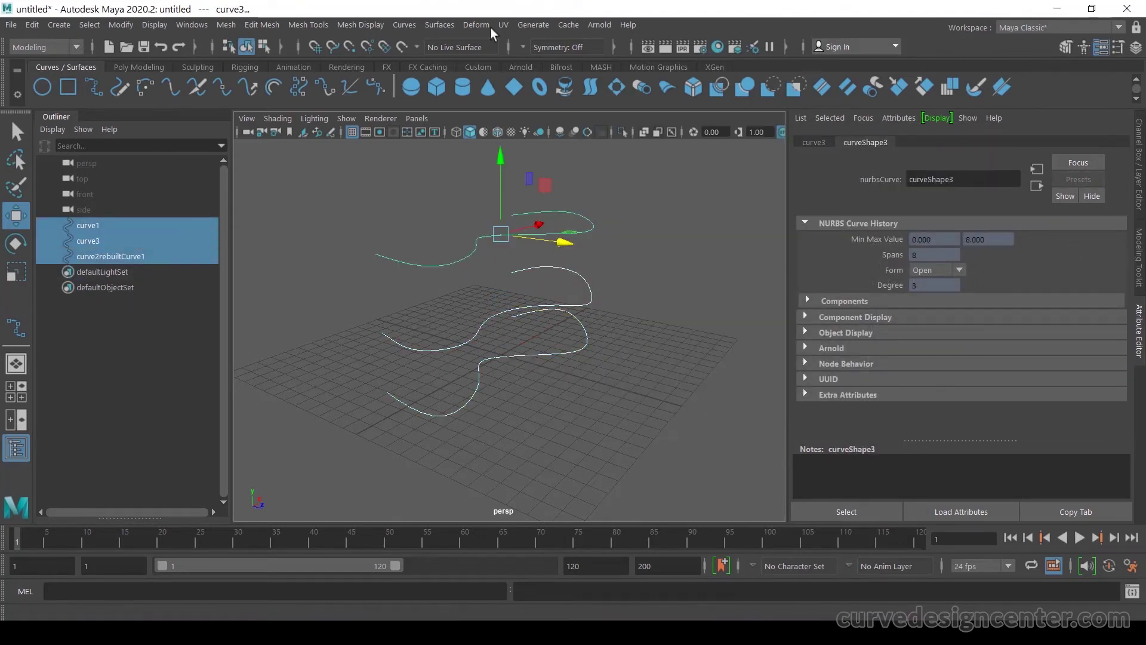
left_click(401, 24)
mouse_move(452, 23)
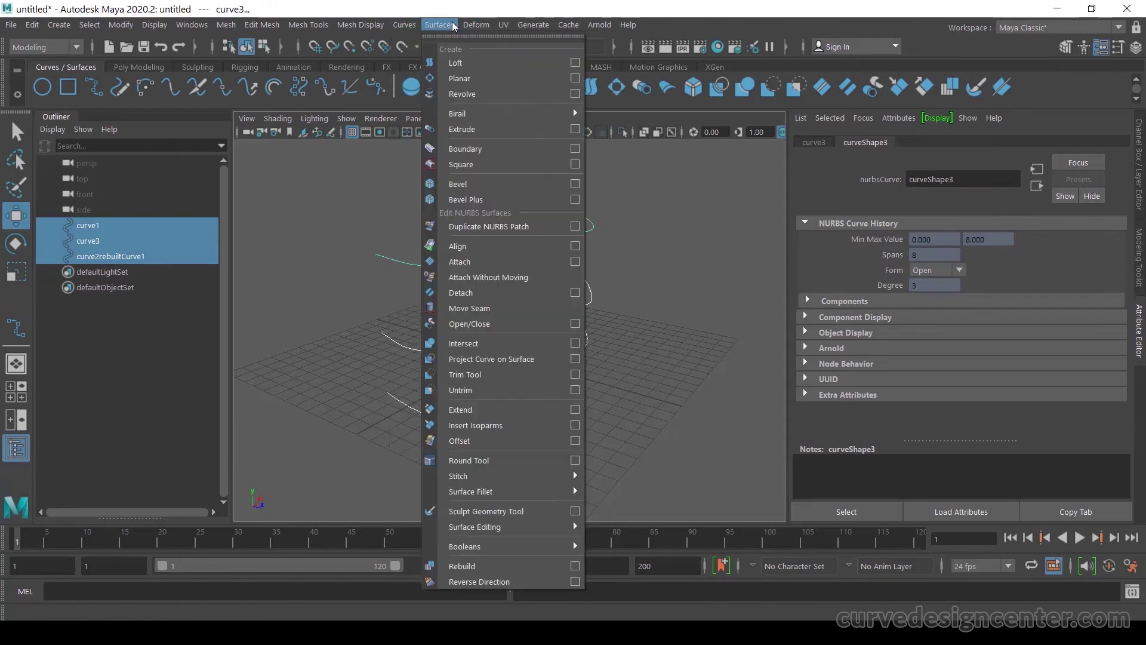
left_click(575, 63)
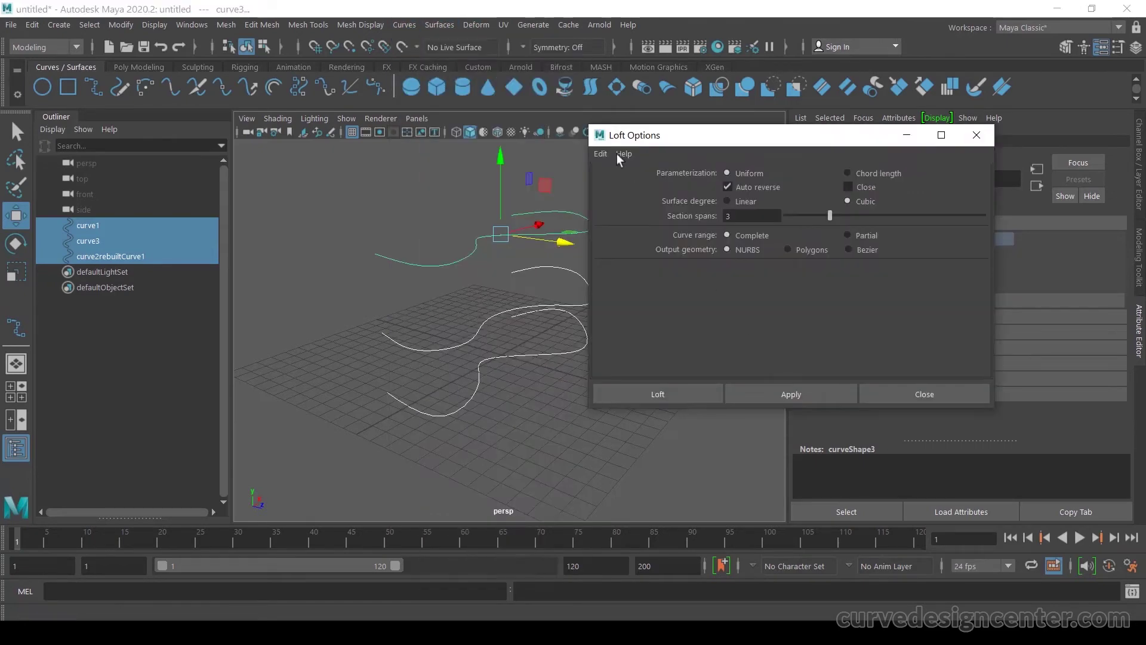
left_click(600, 154)
left_click(622, 182)
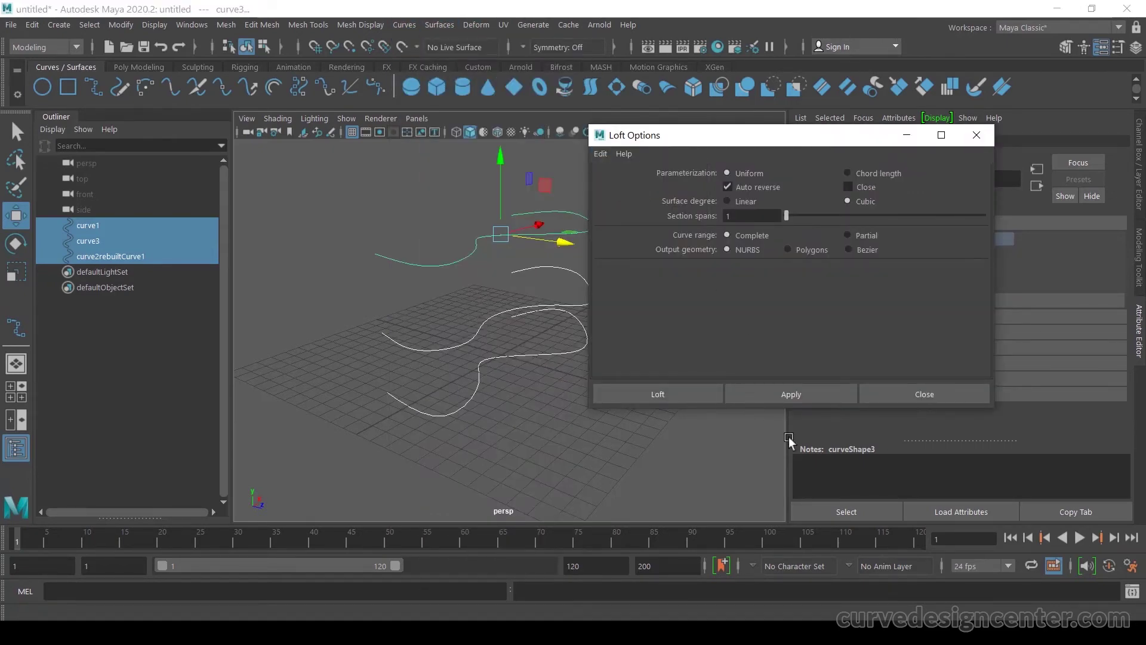
left_click(797, 393)
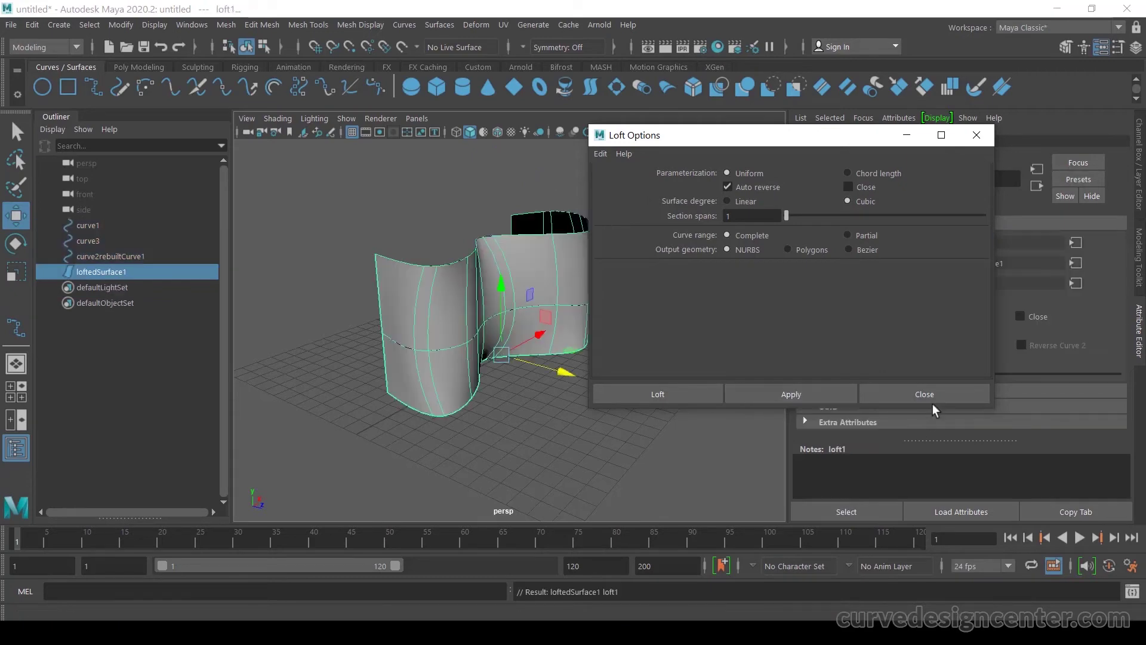
left_click(924, 394)
Display the highest curve's control vertices and move two of them to reshape the lofted surface
left_click_drag(597, 272, 466, 272, "alt")
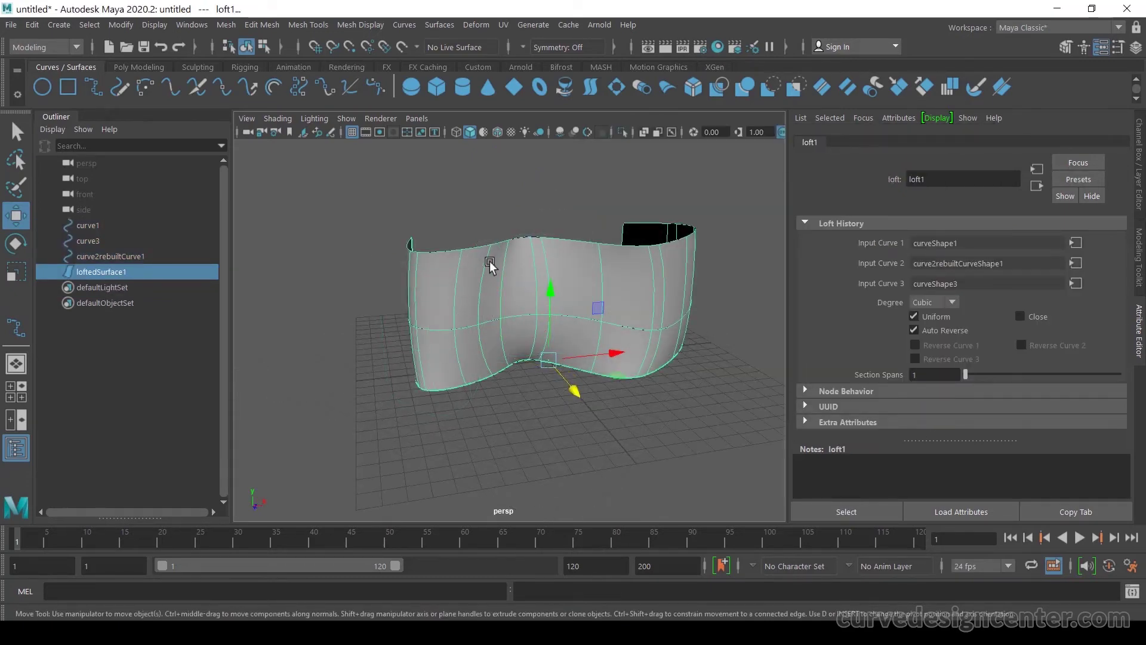
left_click_drag(711, 394, 751, 395, "alt")
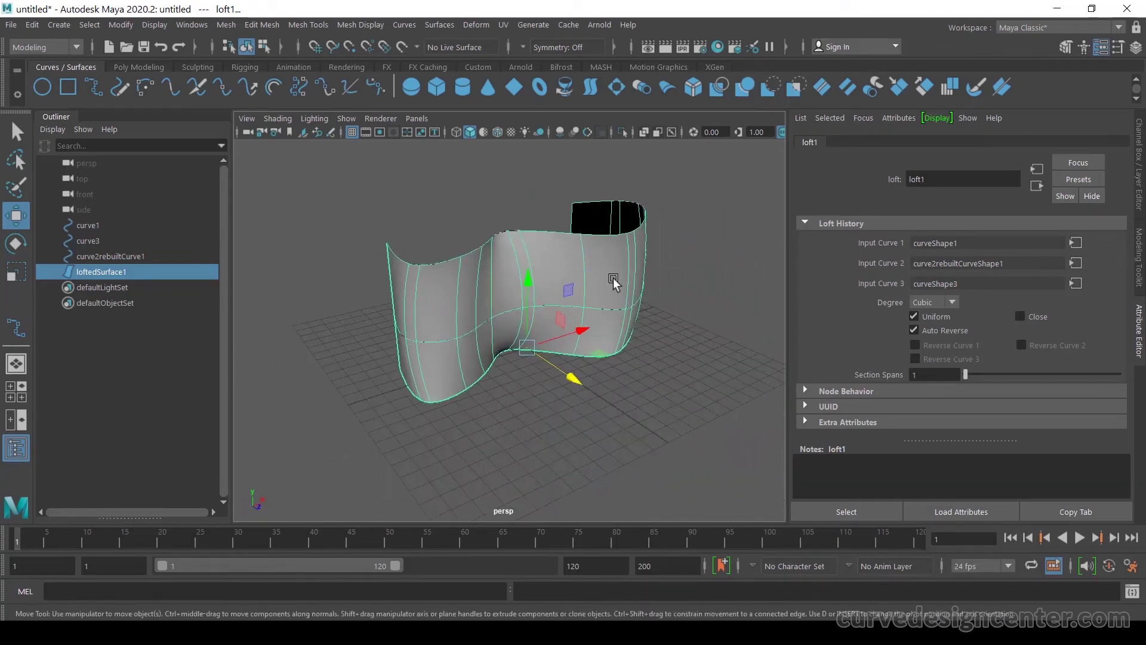
left_click_drag(645, 340, 583, 388, "alt")
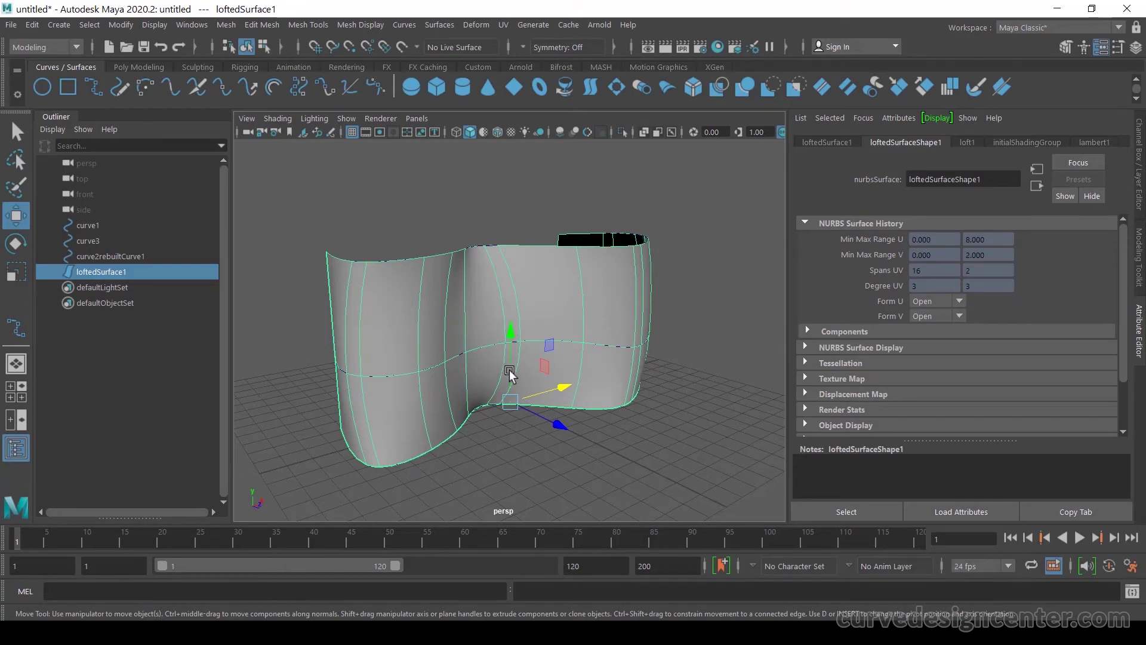
left_click_drag(524, 362, 520, 375, "alt")
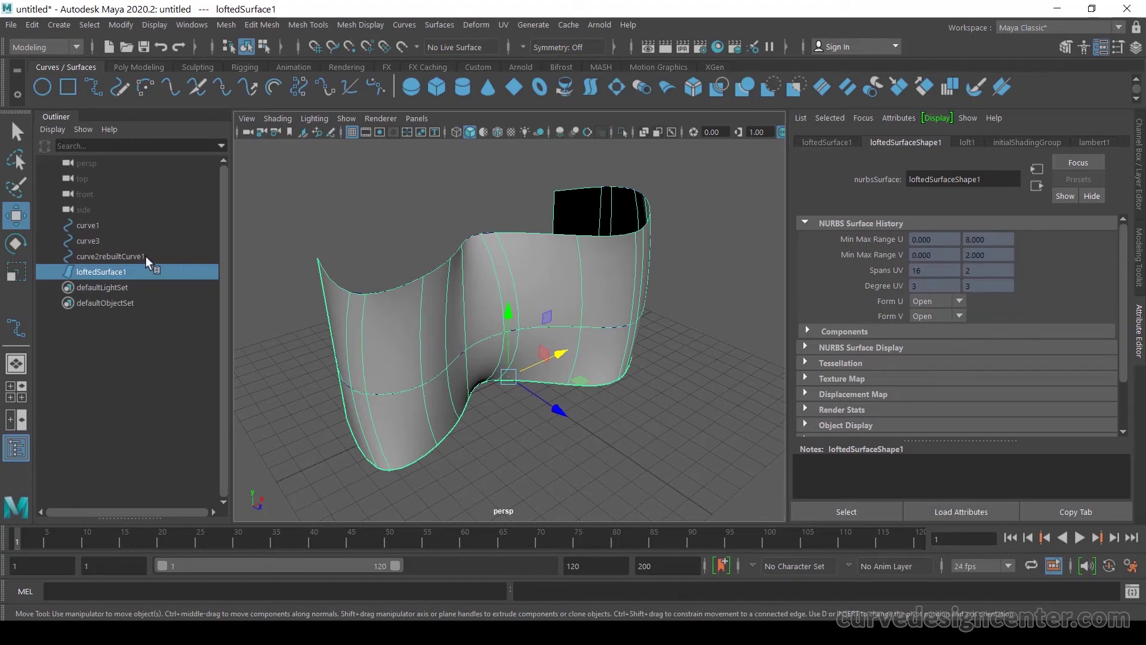
left_click(97, 255)
left_click(88, 241)
right_click_drag(478, 224, 409, 221)
mouse_move(456, 274)
left_mouse_down("alt")
mouse_move(491, 289)
mouse_move(425, 196)
mouse_move(454, 256)
mouse_move(522, 275)
mouse_move(538, 291)
mouse_move(471, 263)
mouse_move(614, 388)
mouse_move(430, 263)
mouse_move(478, 281)
left_mouse_up("alt")
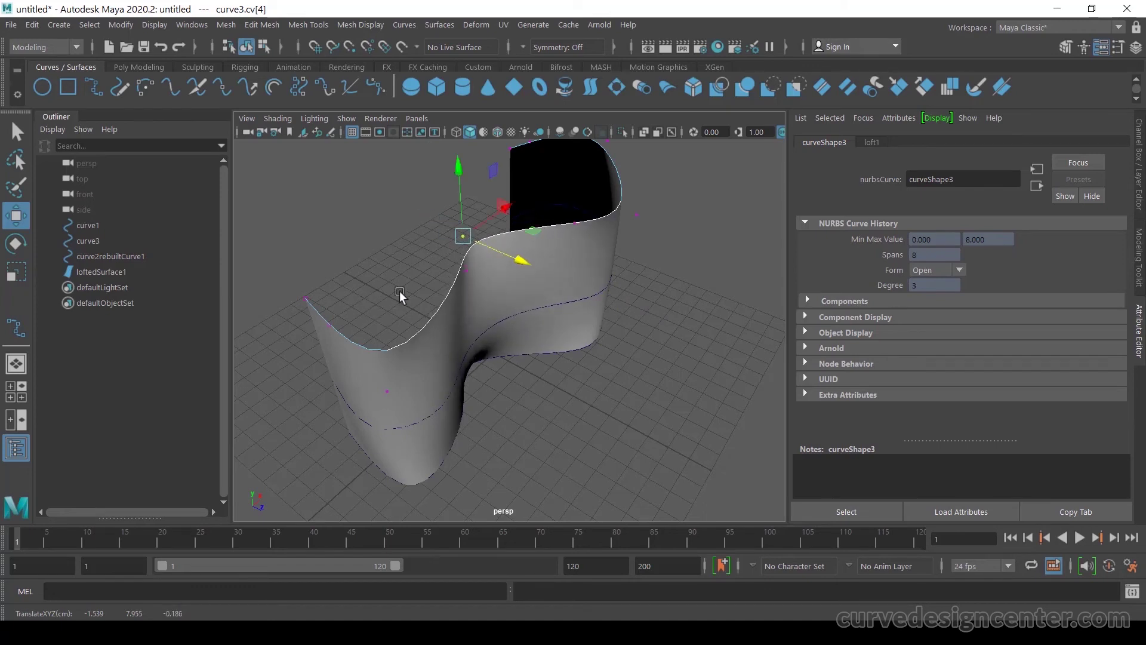
left_click_drag(656, 204, 676, 242)
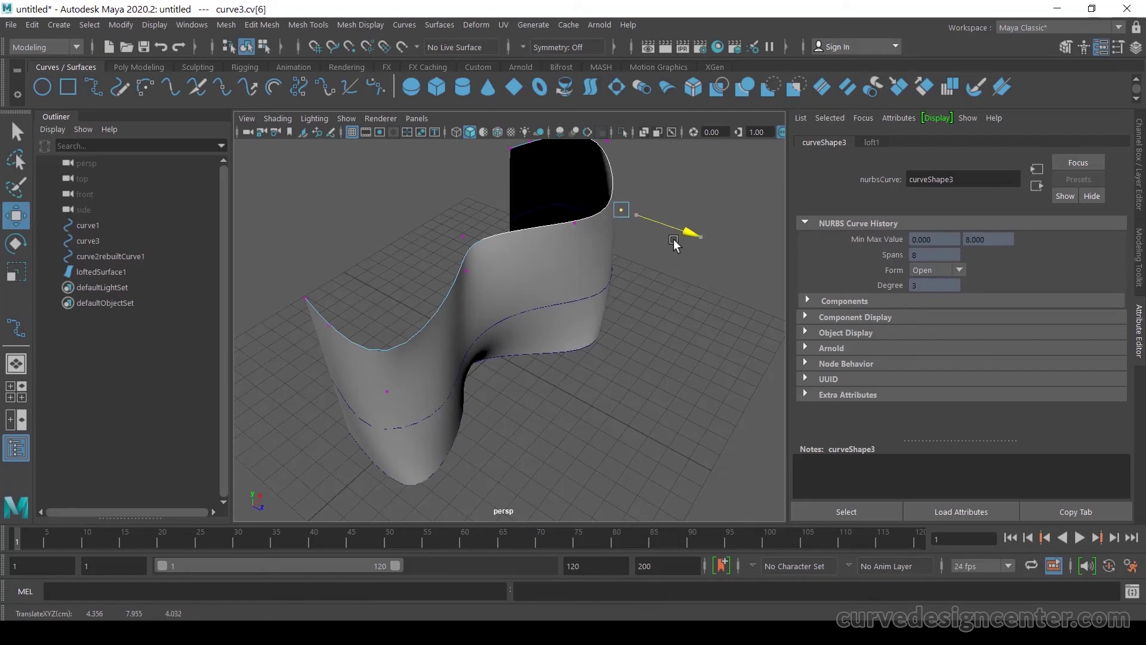
left_click_drag(658, 322, 605, 257, "alt")
Return to object mode and delete the lofted surface's construction history
right_click_drag(605, 256, 674, 213)
left_click(615, 332)
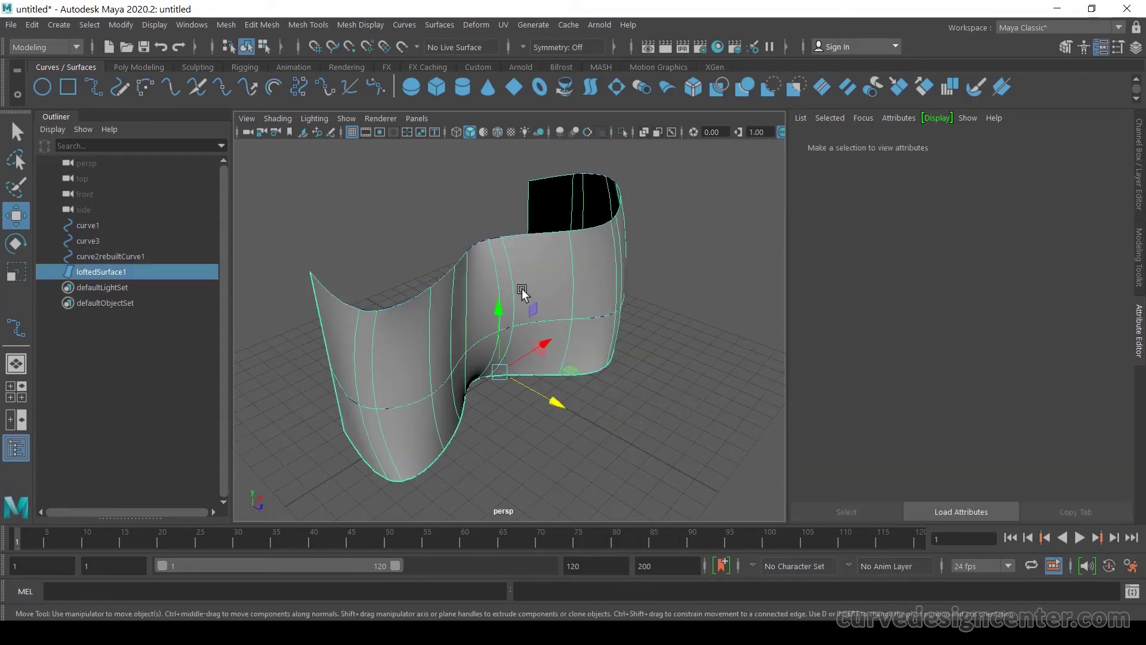
left_click(32, 25)
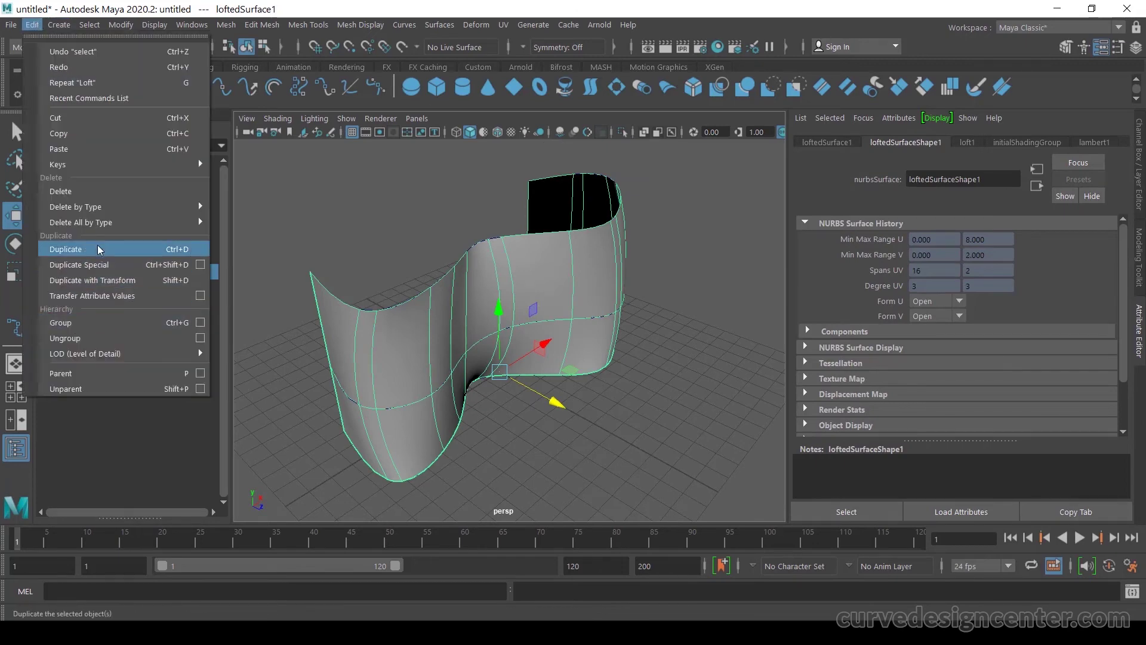
mouse_move(108, 222)
left_click(277, 132)
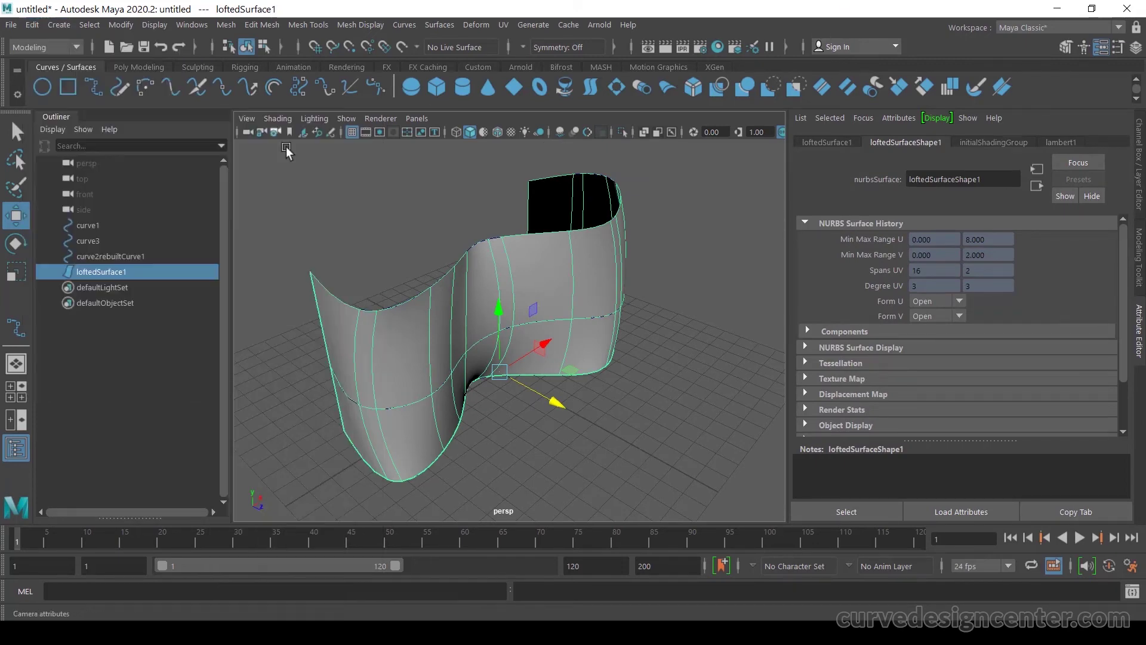
left_click(630, 309)
left_click(488, 307)
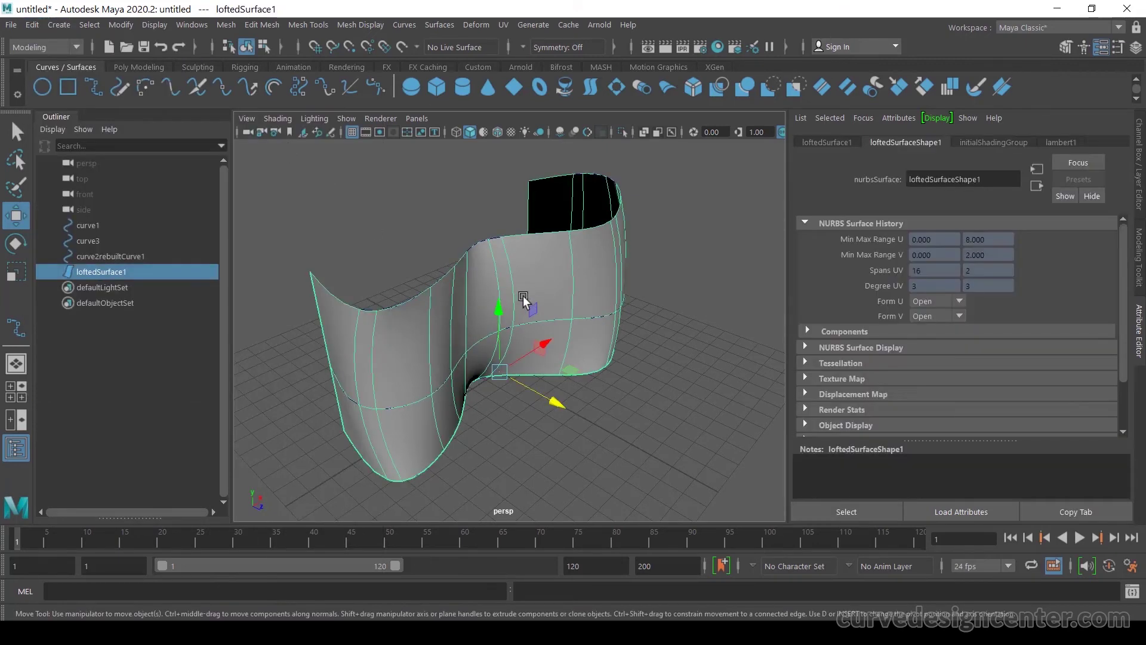
Move the highest curve to test its link to the surface, and undo the move
left_click(98, 240)
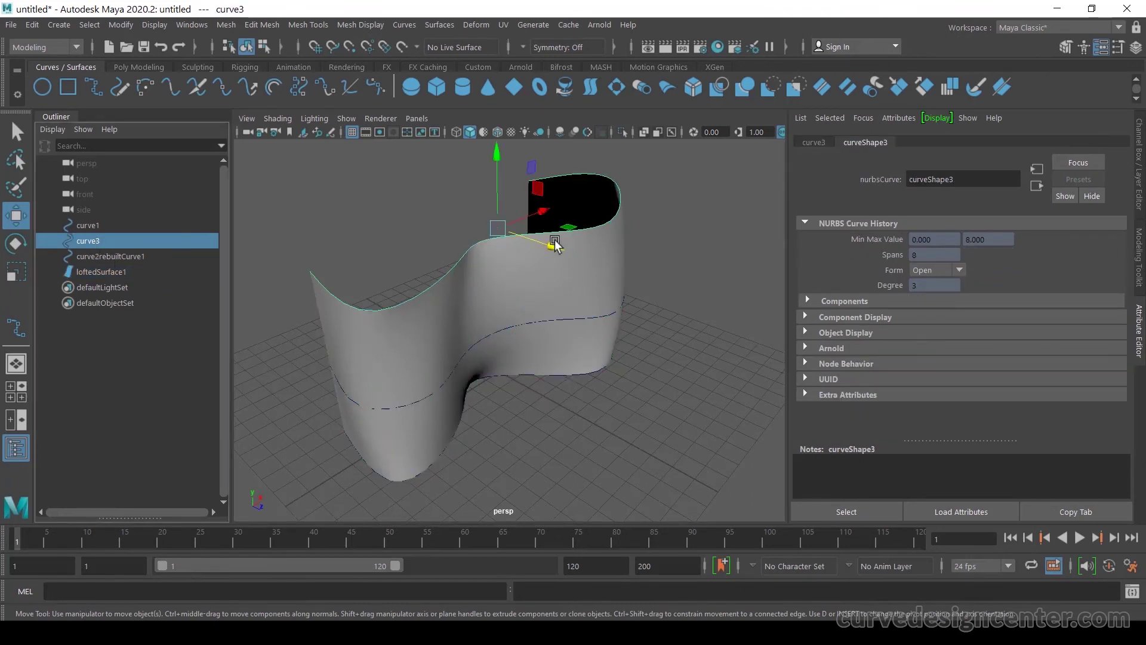
left_click_drag(545, 247, 460, 268)
key("ctrl+z")
Display the highest curve's control vertices and move one to test whether the surface follows, and undo the test
right_click_drag(446, 224, 373, 231)
left_click_drag(471, 242, 594, 343)
key("ctrl+z")
key("ctrl+z")
left_click_drag(588, 423, 468, 315, "alt")
mouse_move(535, 257)
left_mouse_down()
mouse_move(578, 288)
mouse_move(511, 260)
mouse_move(529, 256)
left_mouse_up()
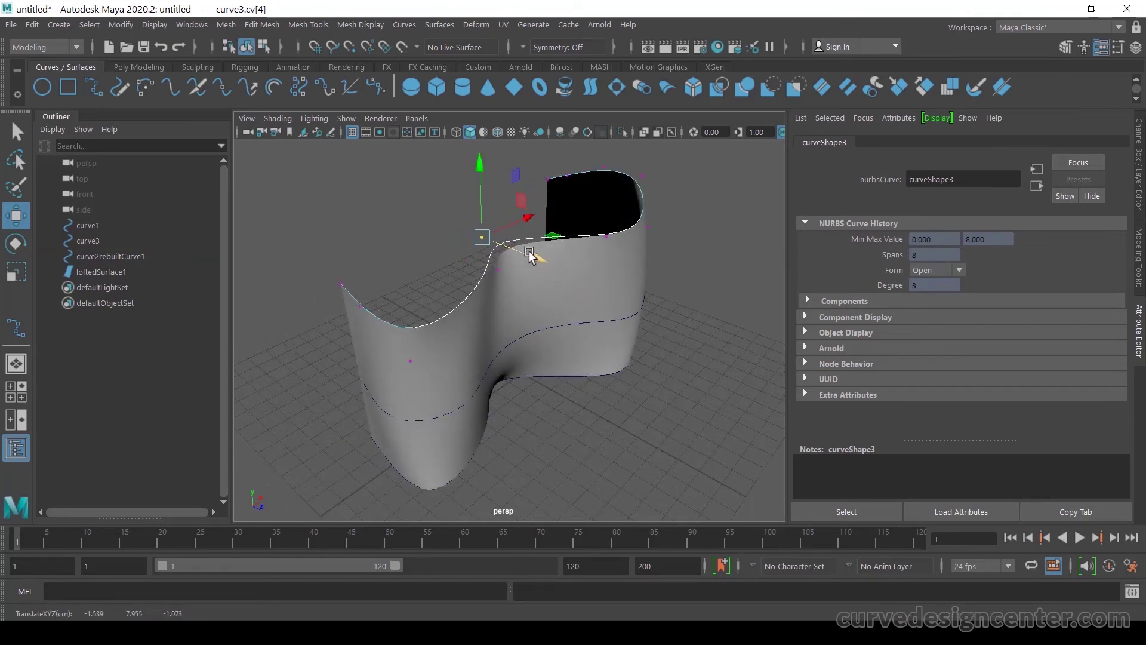
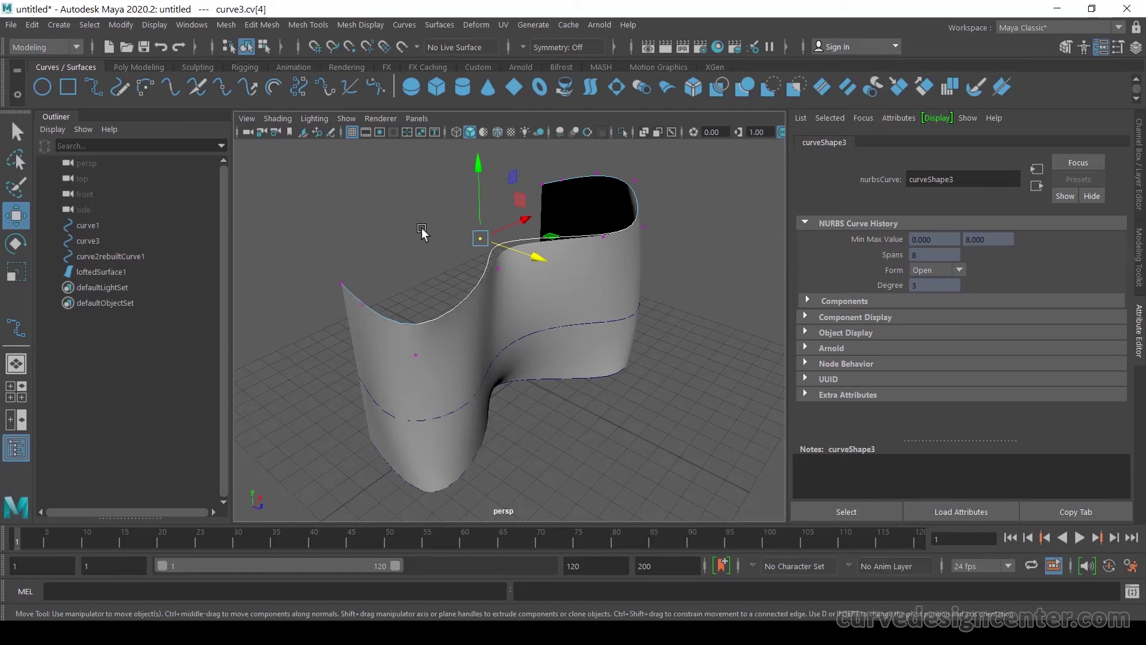
key("ctrl+z")
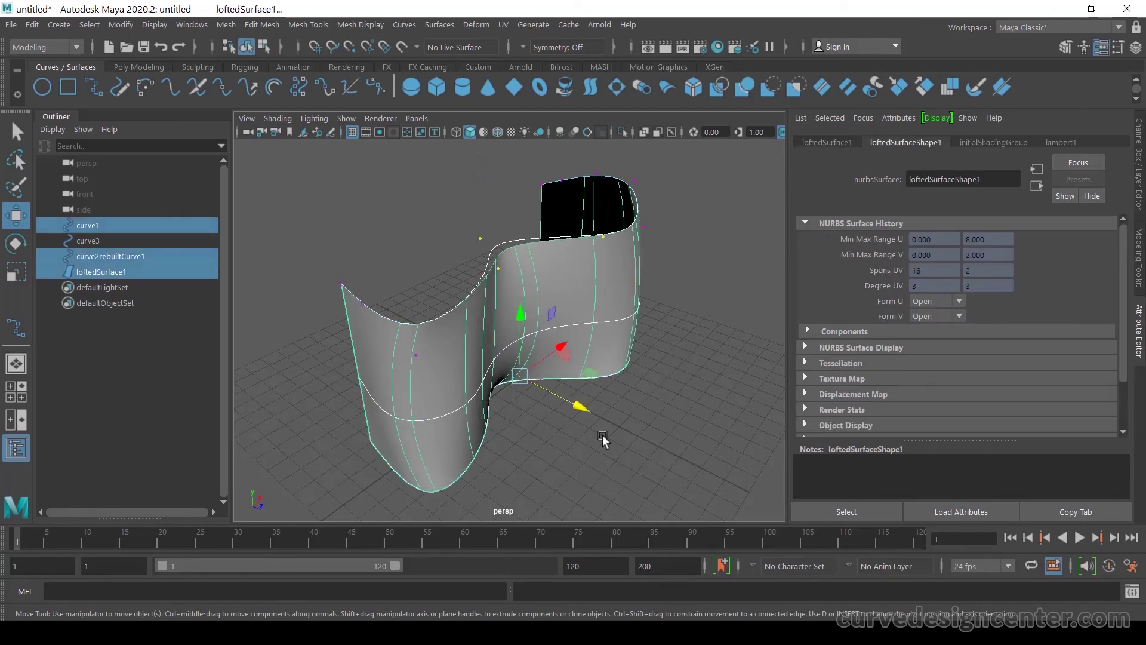
Delete the lofted surface and all three curves, and maximize the front view
key("Delete")
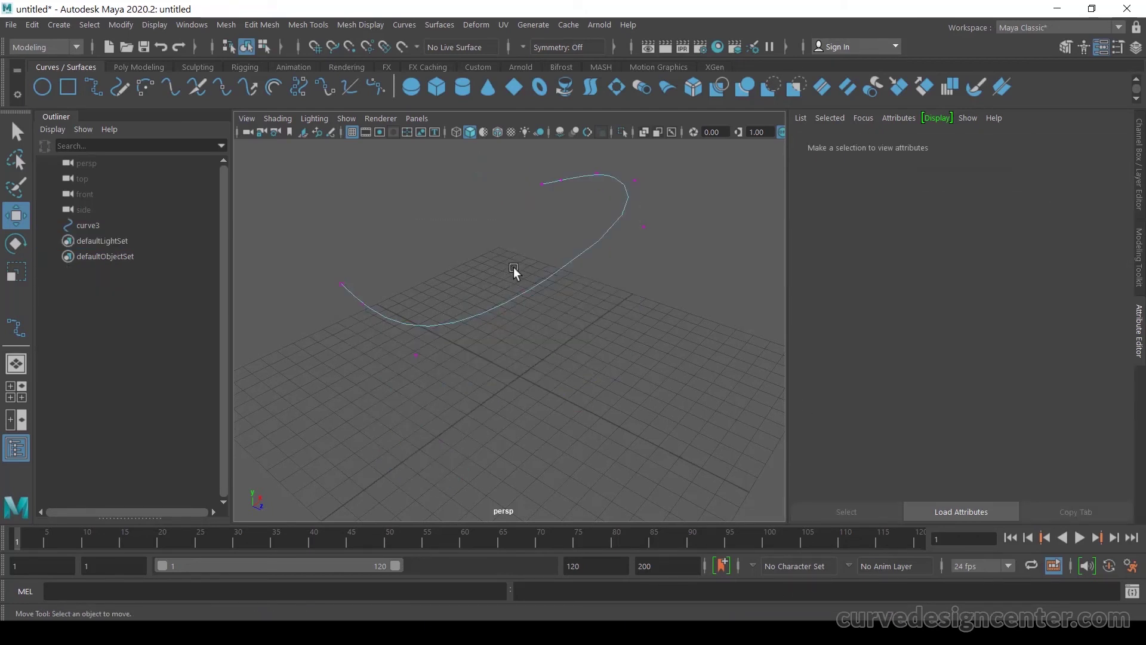
right_click_drag(513, 267, 590, 227)
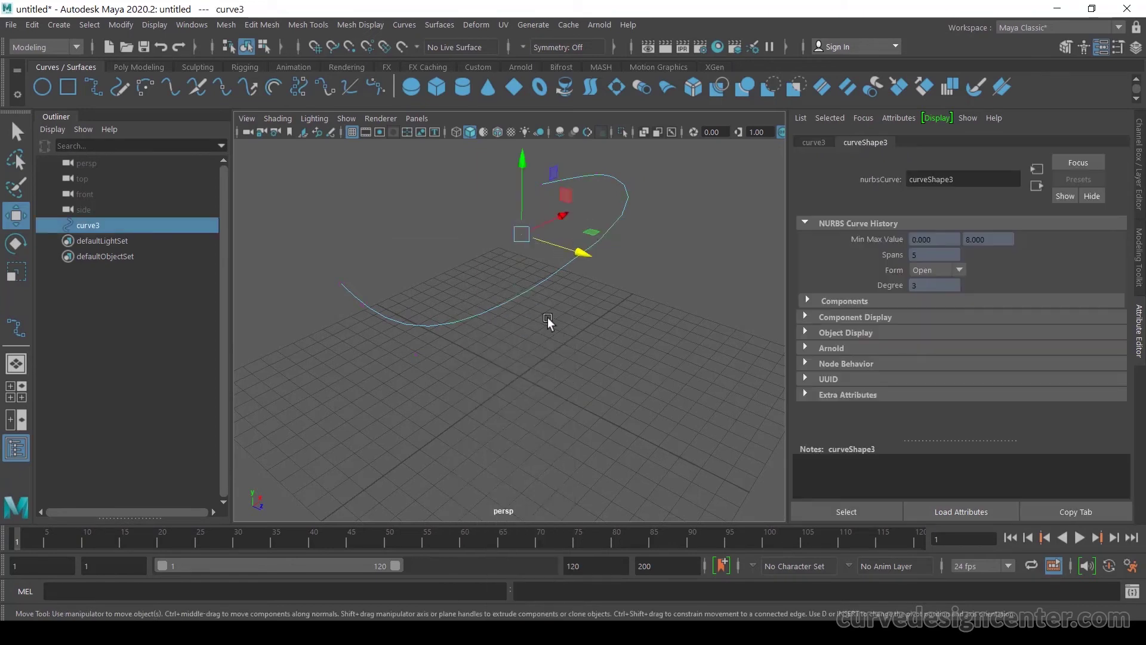
key("Delete")
key("space")
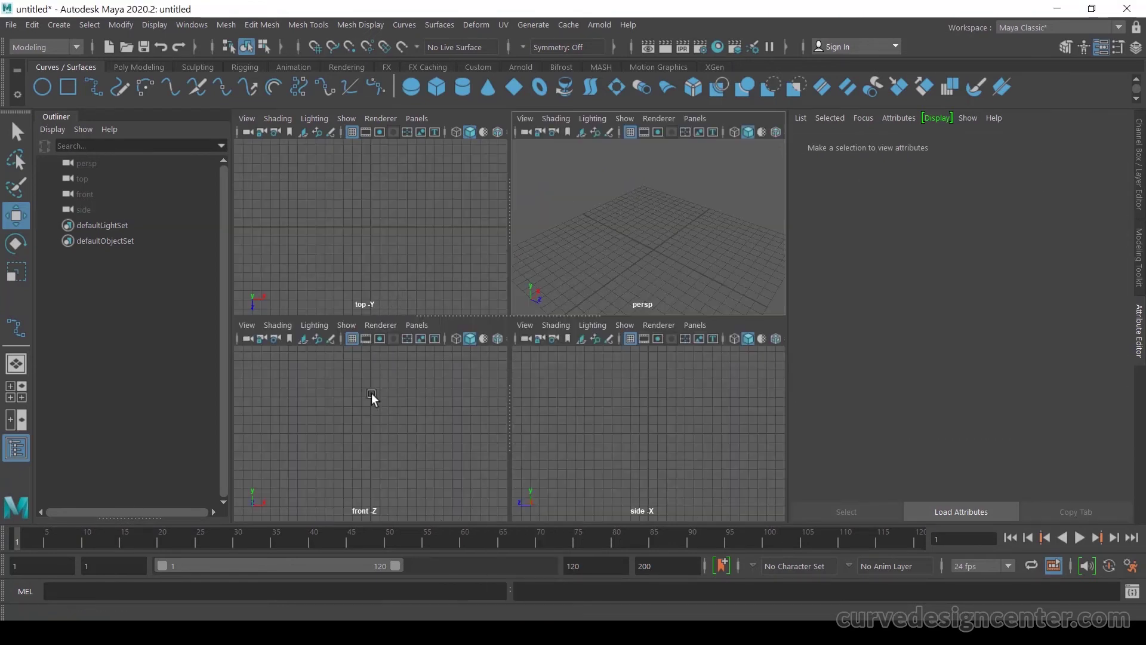
key("space")
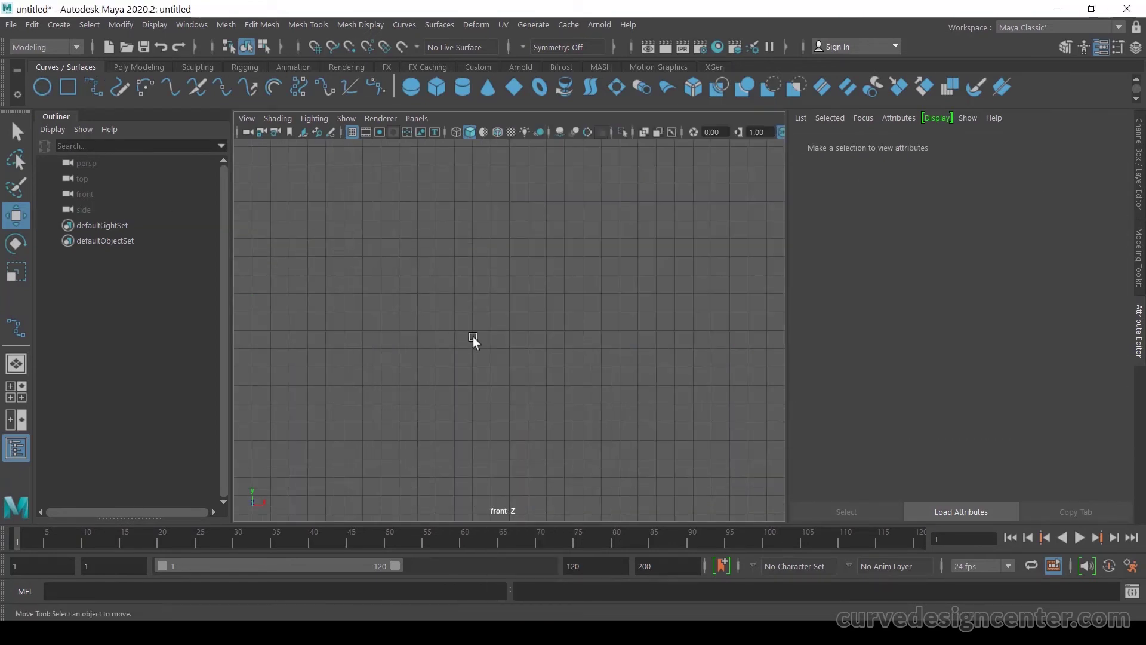
Draw a NURBS circle near the origin in the front view and move it in perspective to about -6.13 along Z
right_click_drag(473, 335, 517, 335, "shift")
left_click_drag(508, 328, 540, 371)
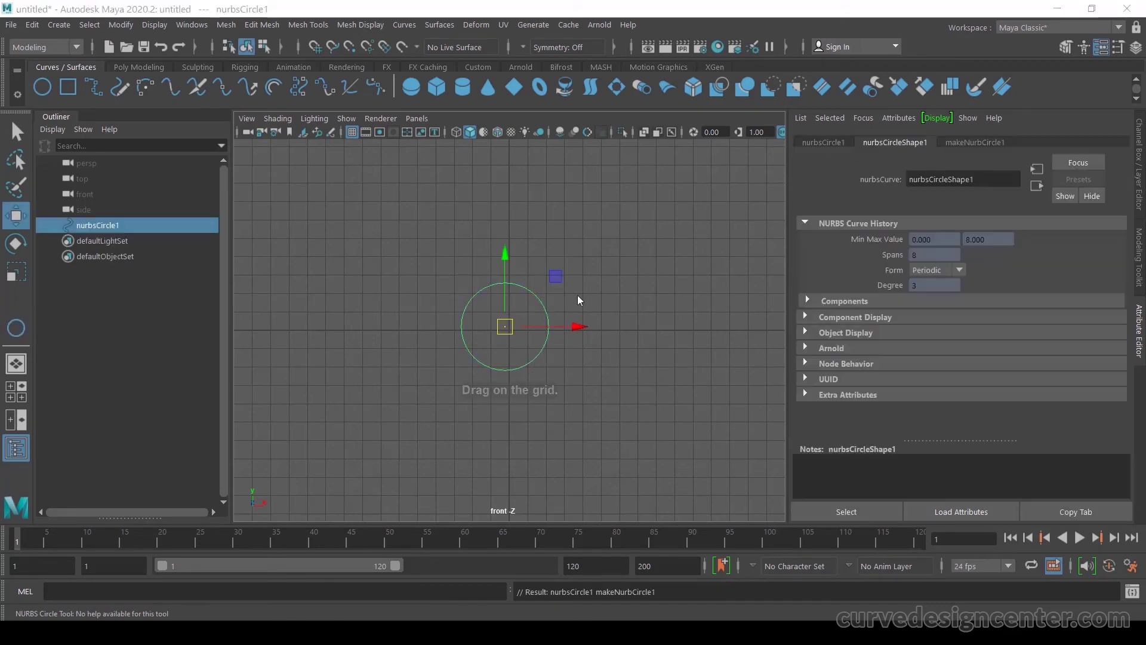
key("space")
key("space")
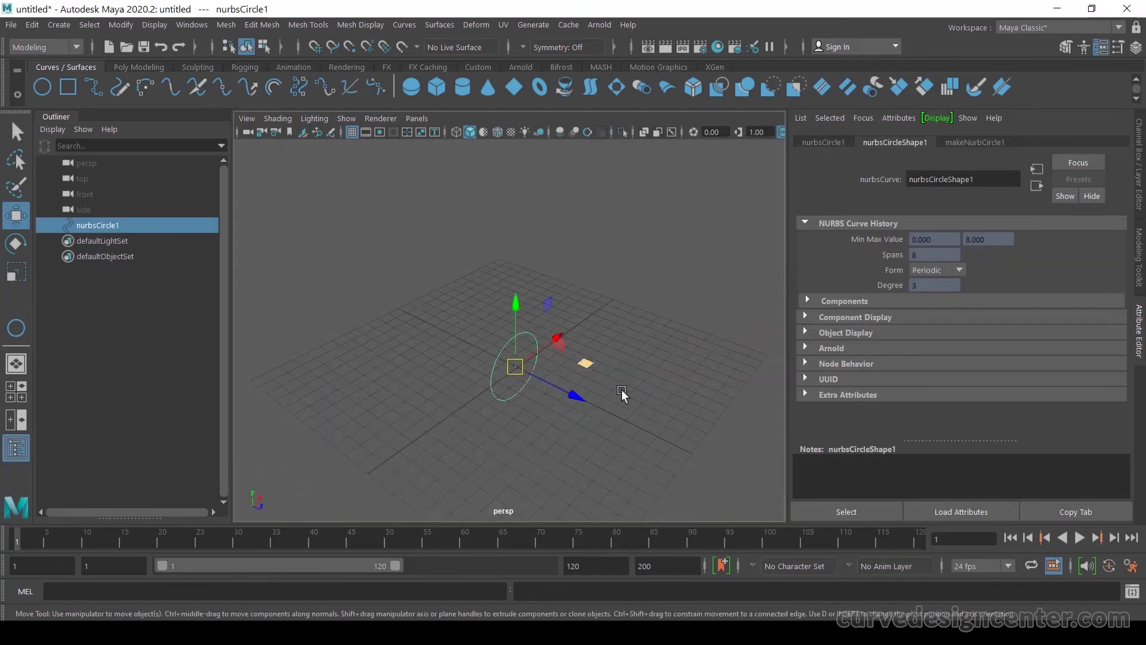
left_click_drag(621, 390, 499, 301, "alt")
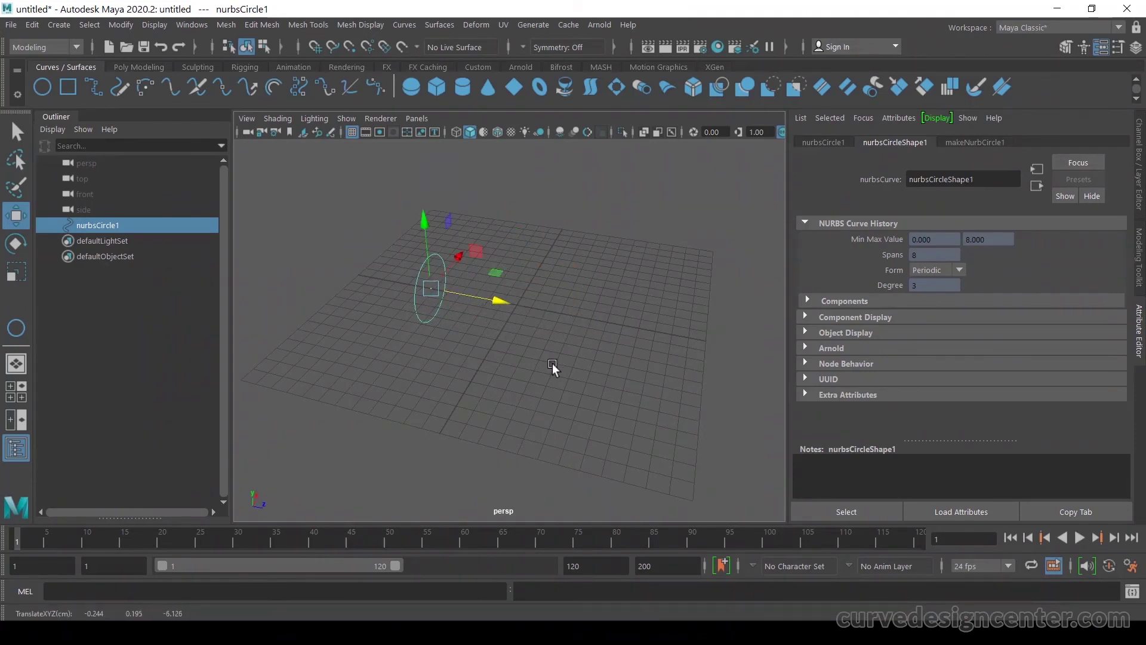
Duplicate the circle, move the copy forward along Z and scale it up uniformly to about 1.18
key("ctrl+d")
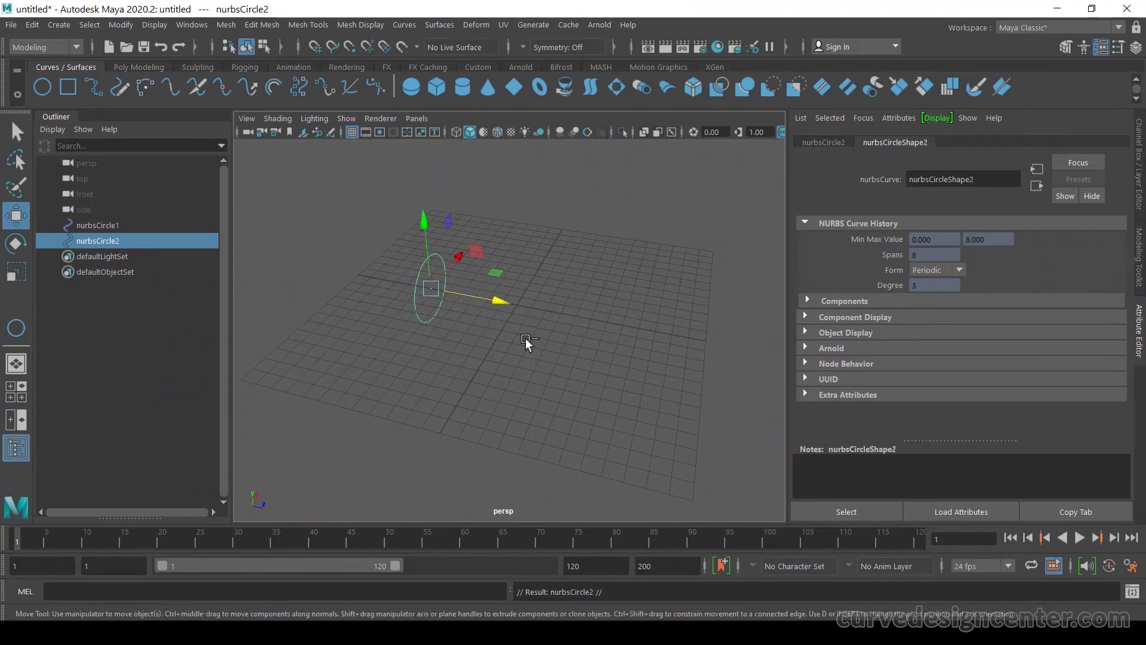
left_click_drag(499, 302, 544, 348)
key("r")
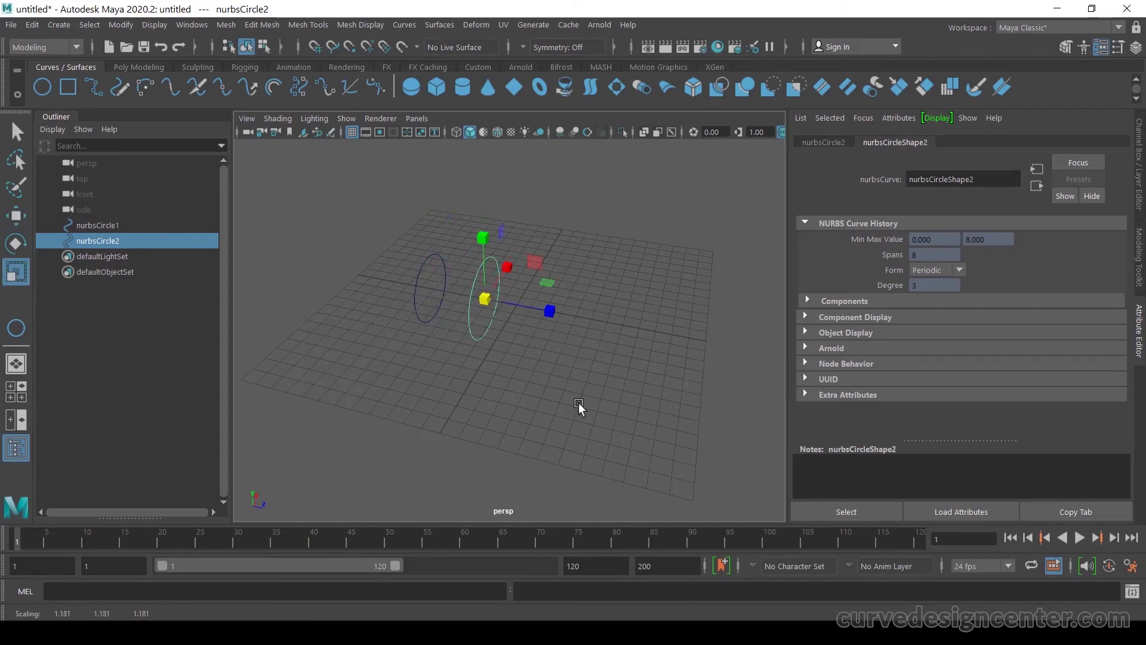
Duplicate the second circle, move the copy further along Z and scale it up slightly as the largest, middle profile
key("ctrl+d")
key("w")
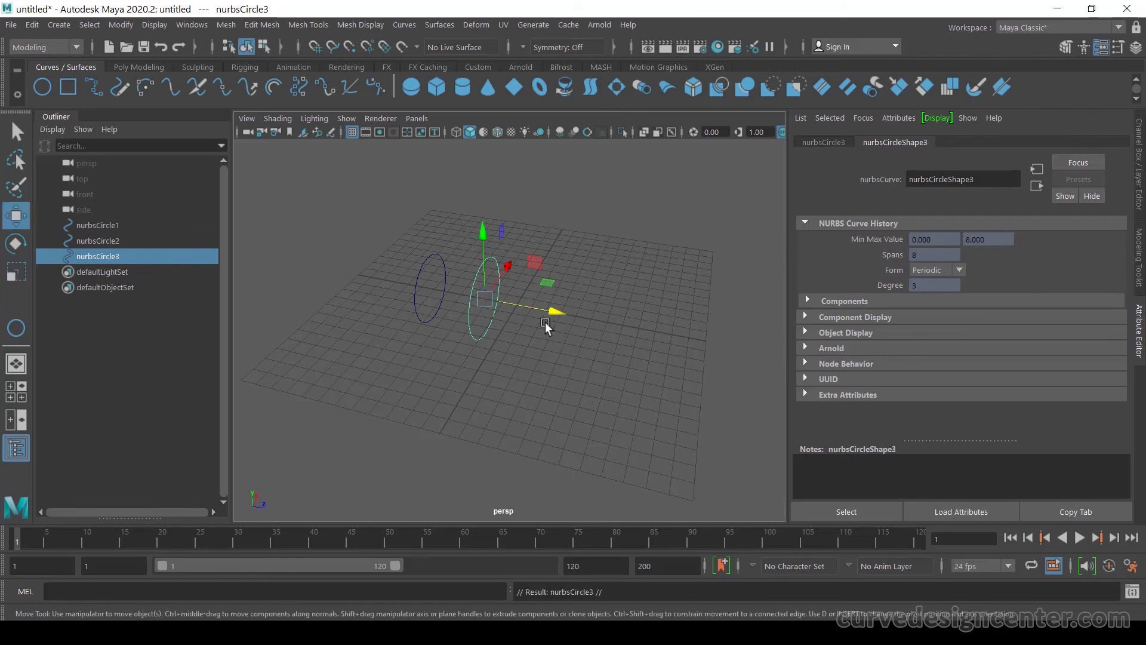
mouse_move(545, 311)
left_mouse_down()
mouse_move(607, 331)
mouse_move(548, 305)
mouse_move(555, 295)
left_mouse_up()
key("r")
Duplicate the second circle again and move the copy past the largest circle to about 5.5 along Z
left_click_drag(452, 311, 486, 361)
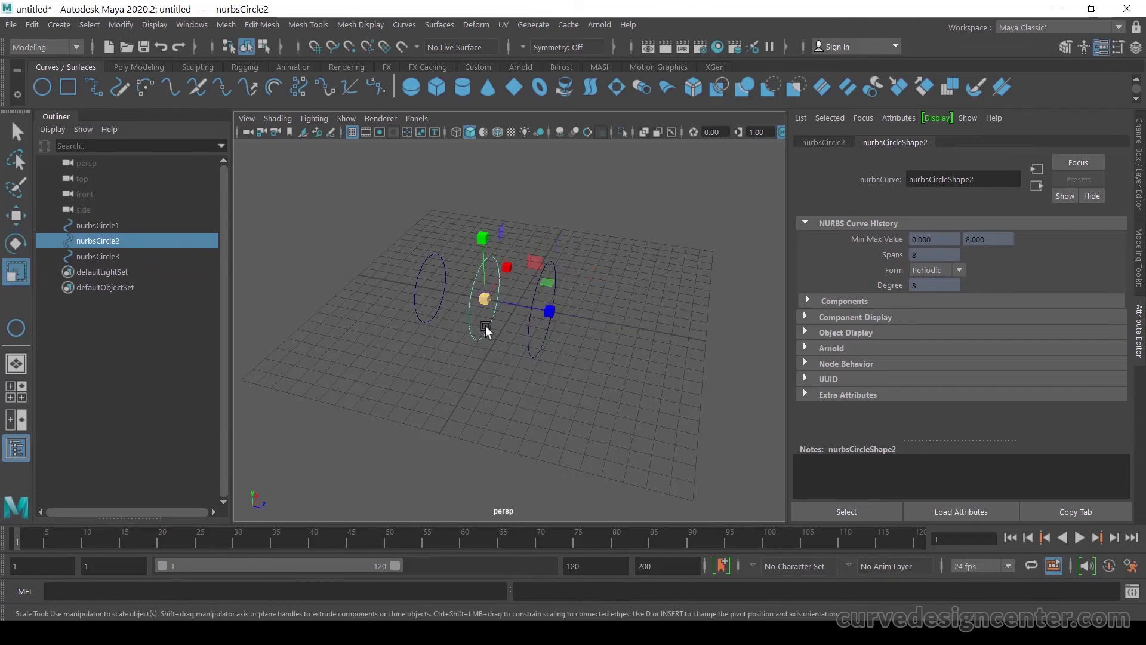
key("ctrl+d")
key("w")
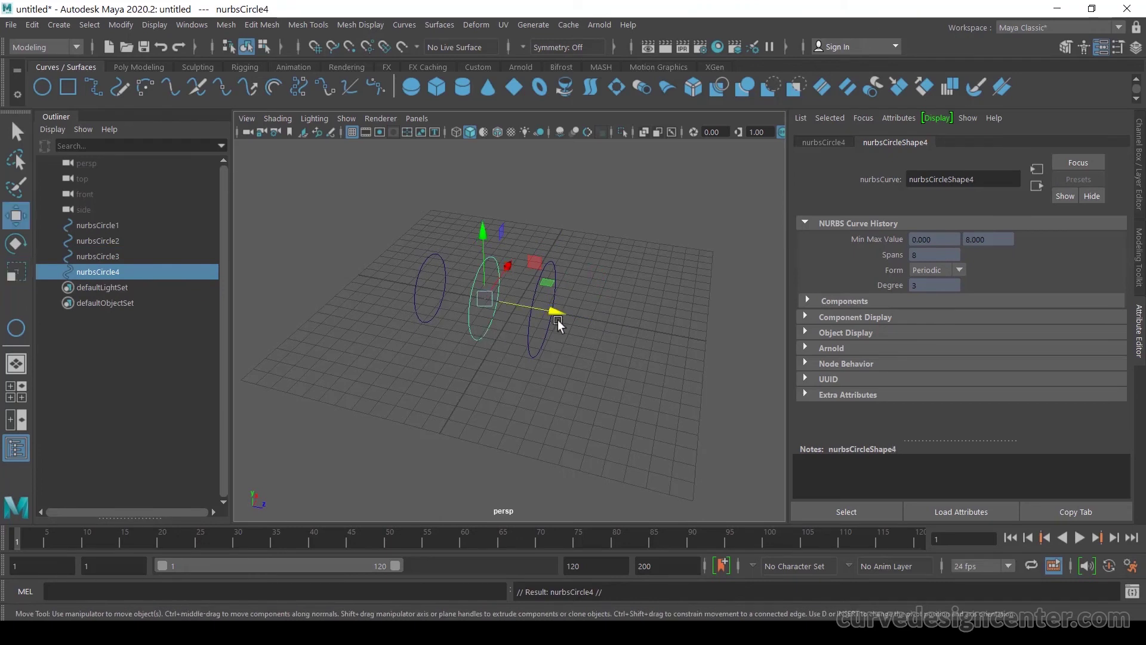
left_click_drag(543, 311, 663, 346)
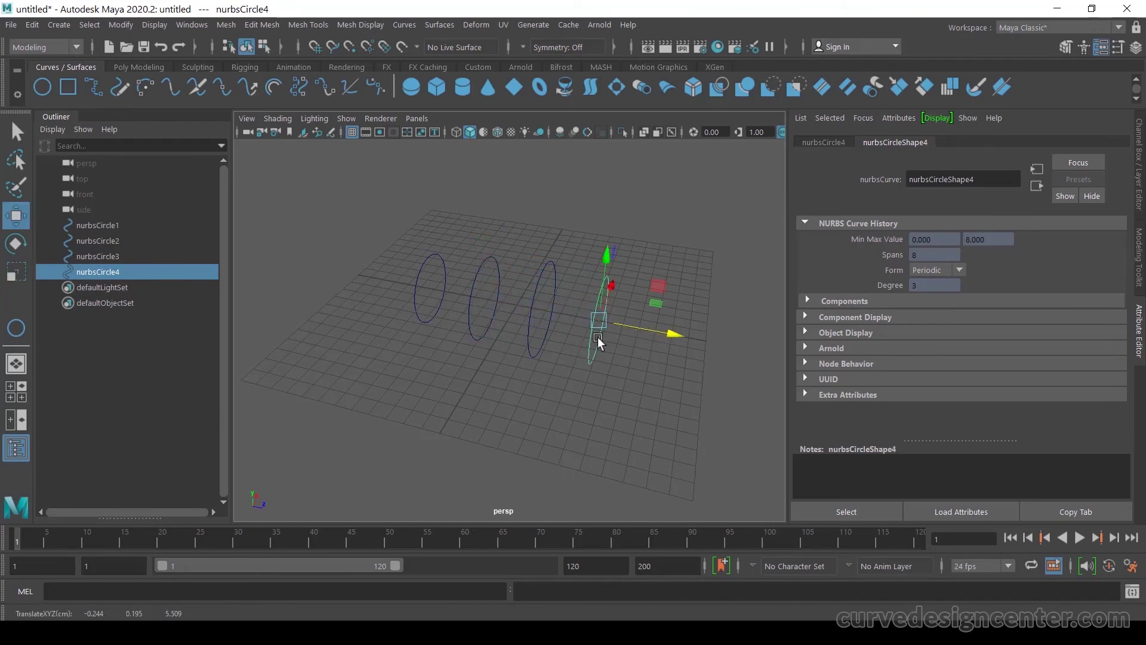
Duplicate the first circle and move the copy along Z beyond the fourth circle as the end profile
left_click_drag(410, 295, 427, 331)
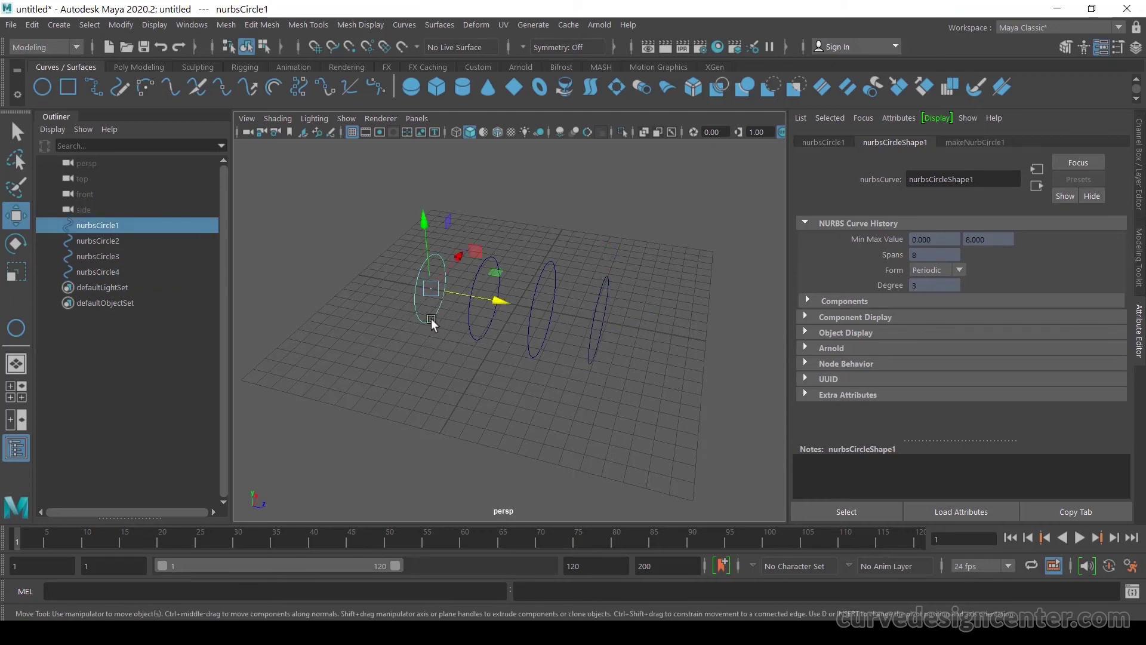
key("ctrl+d")
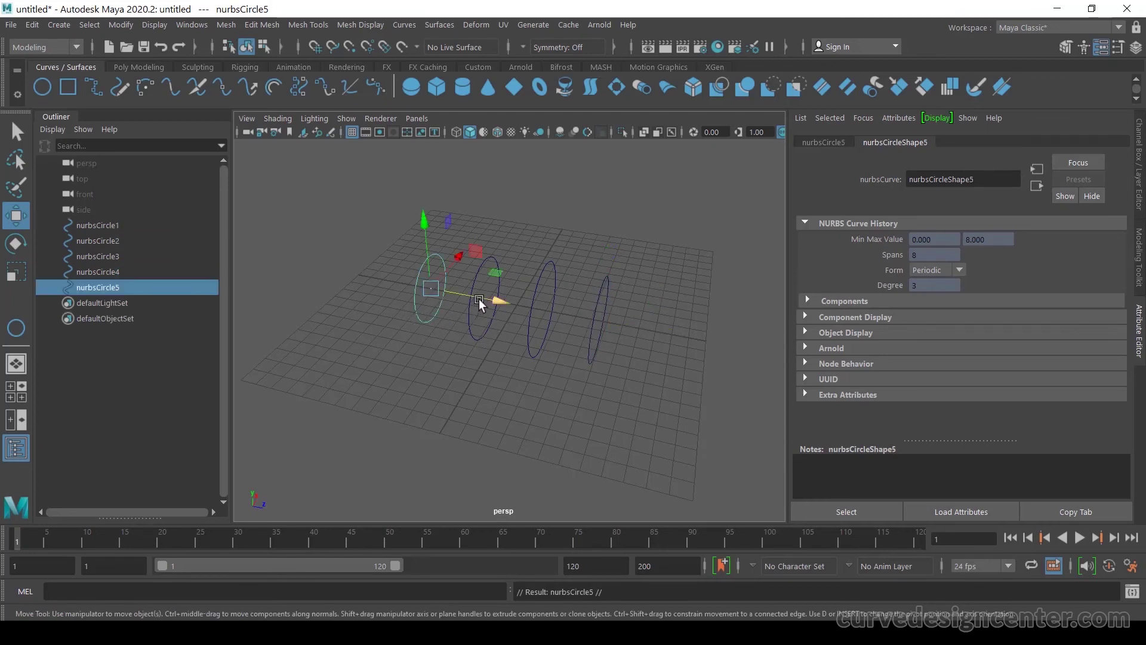
left_click_drag(479, 298, 519, 412)
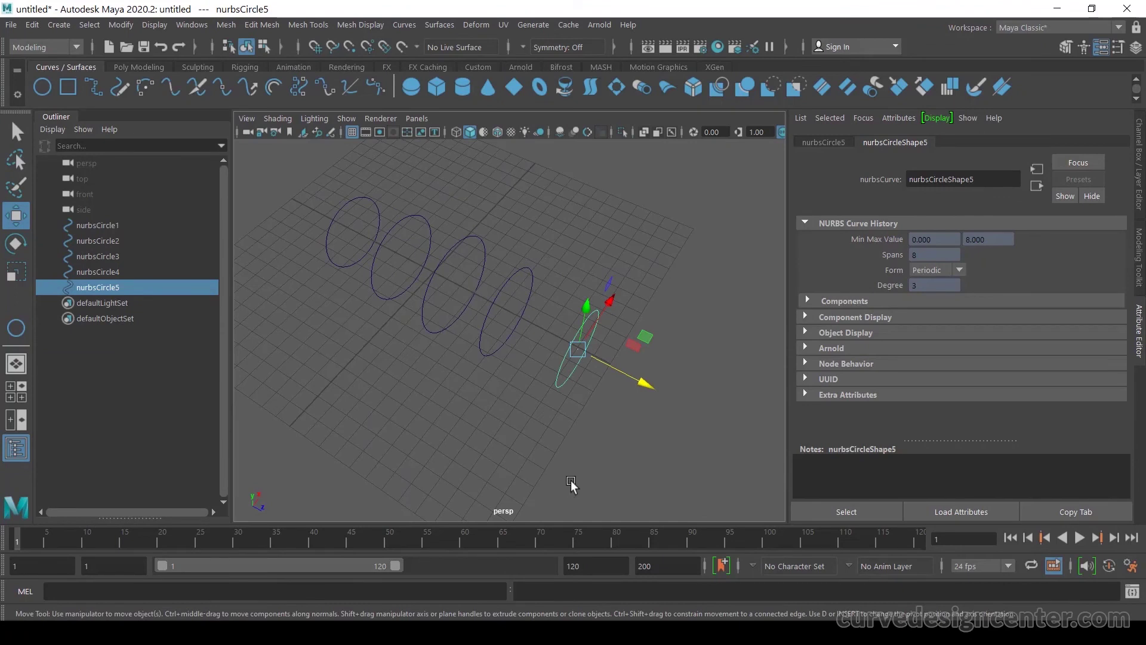
Select all five circles in order from the newest end circle back to the first, and loft them with reset Loft options
left_click(499, 351, "shift")
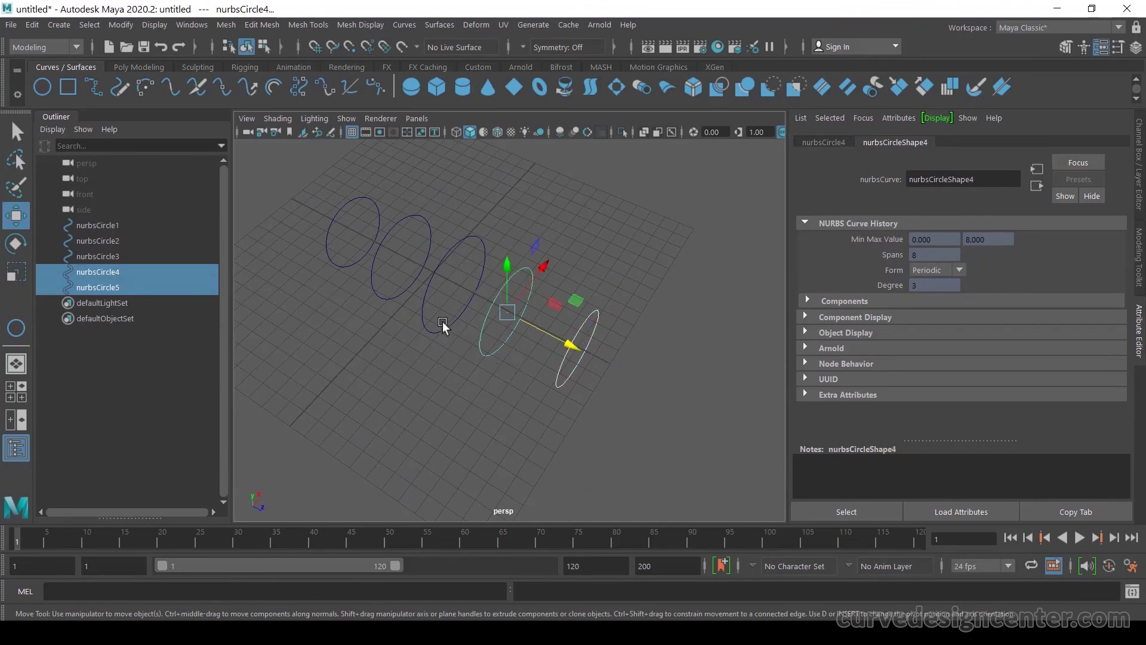
left_click(442, 324, "shift")
left_click(377, 266, "shift")
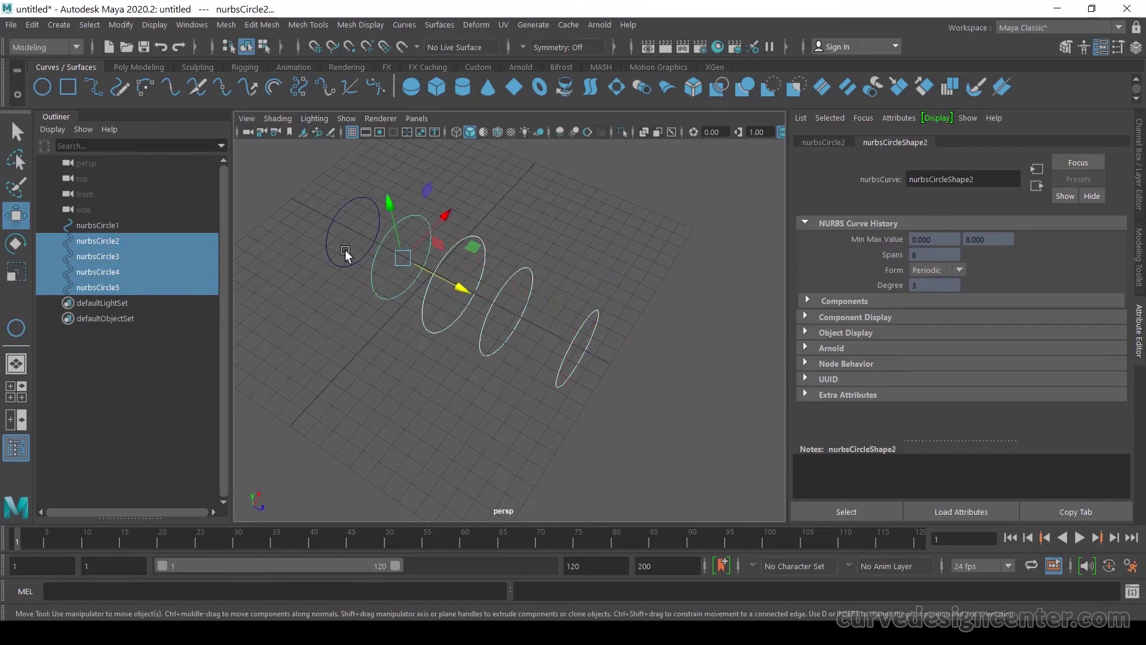
left_click(345, 250, "shift")
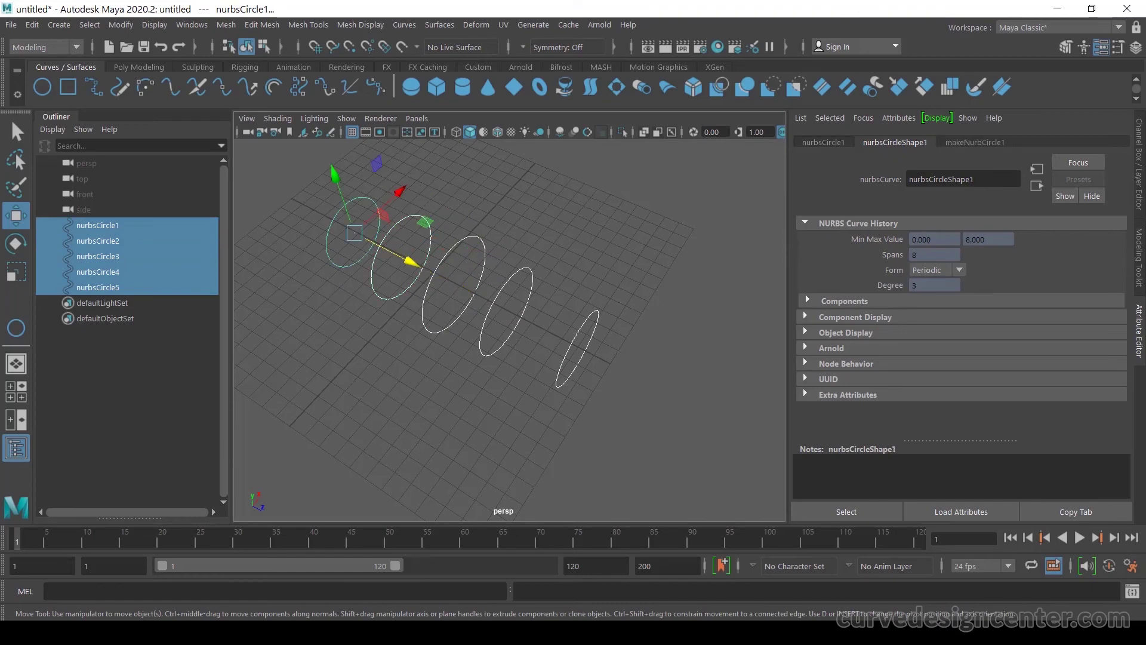
left_click(411, 25)
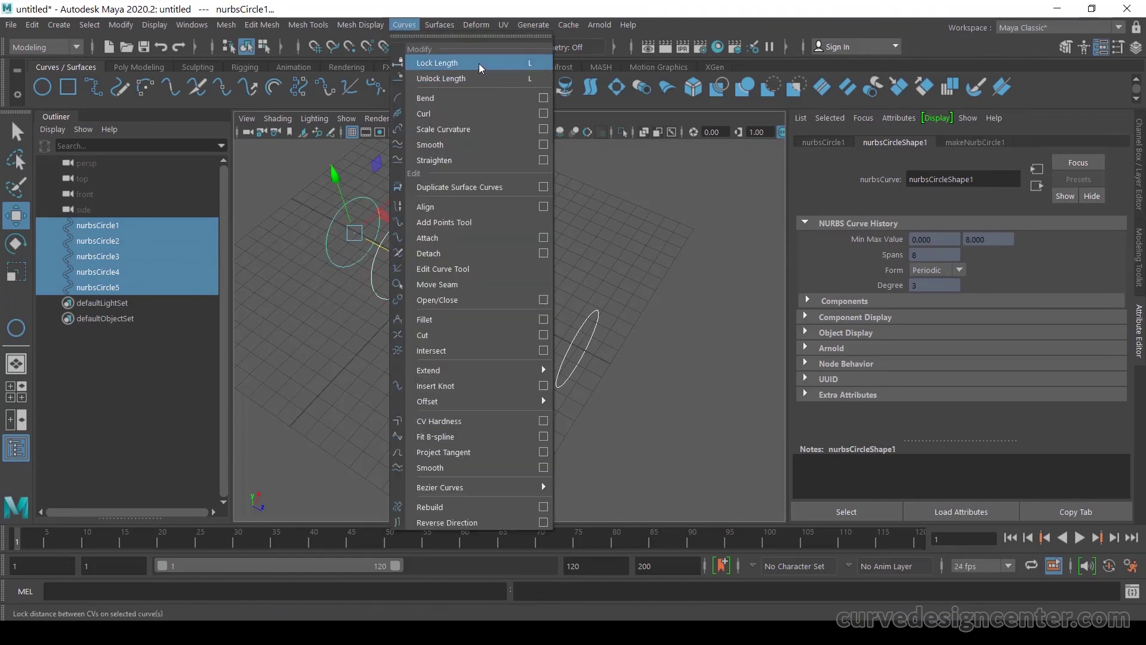
mouse_move(440, 25)
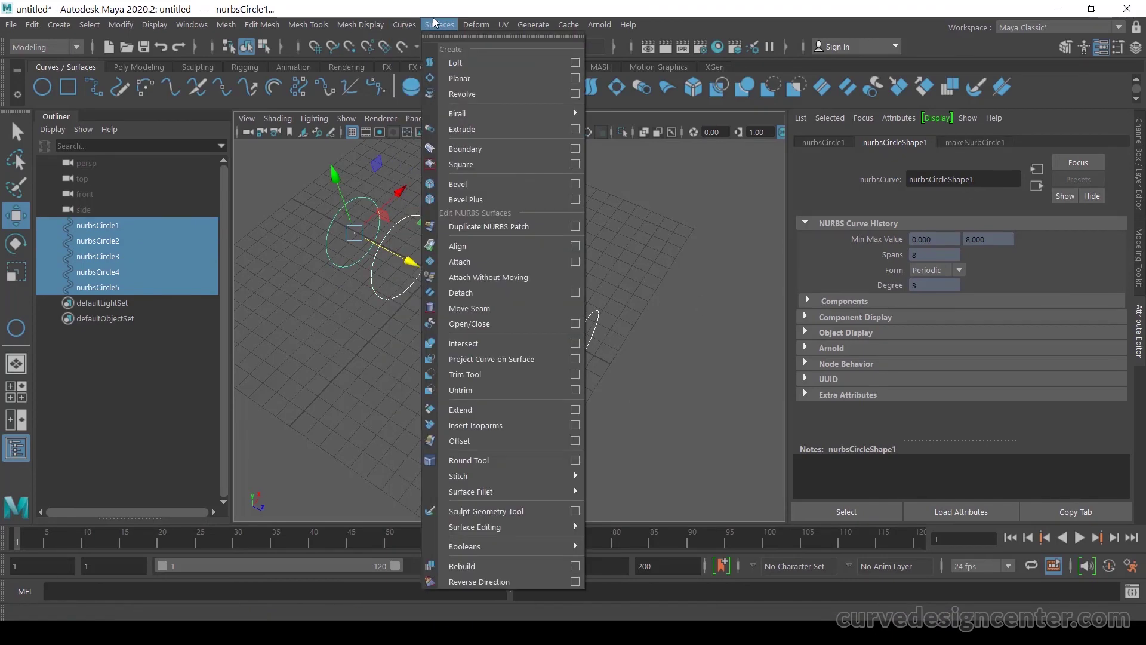
left_click(575, 63)
left_click(600, 153)
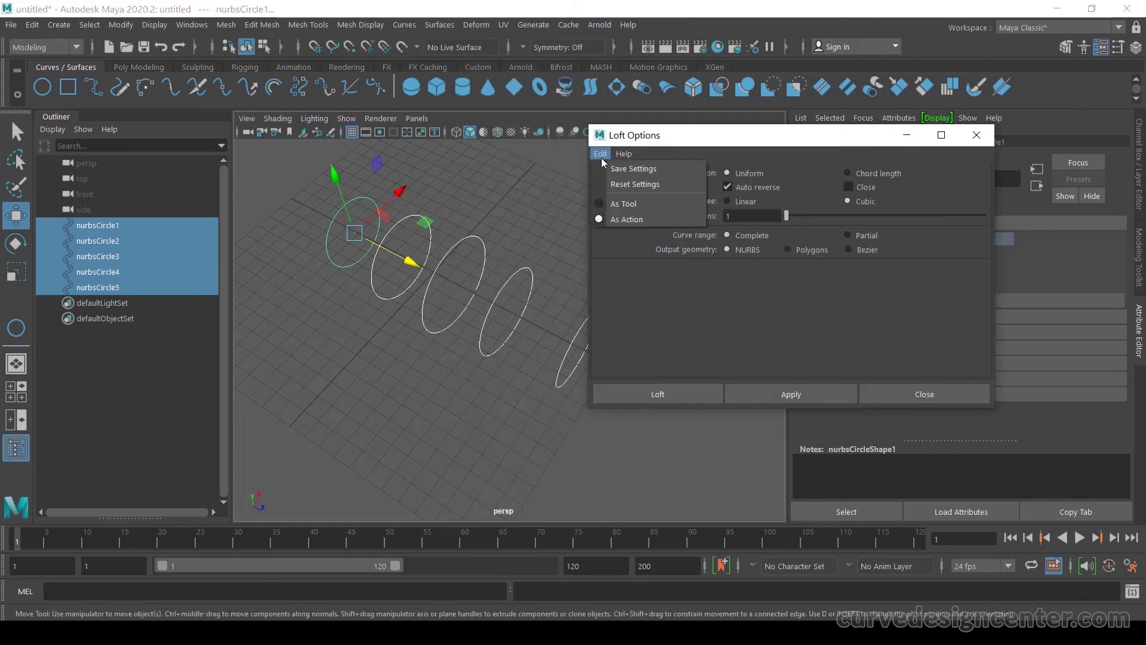
left_click(628, 188)
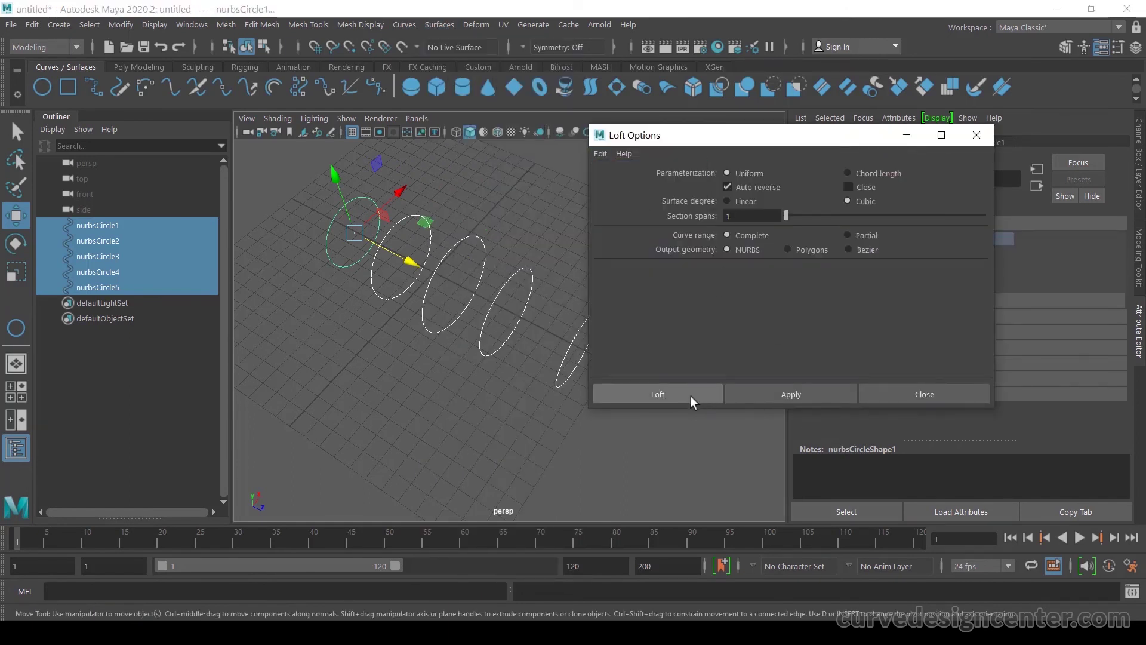
left_click(669, 391)
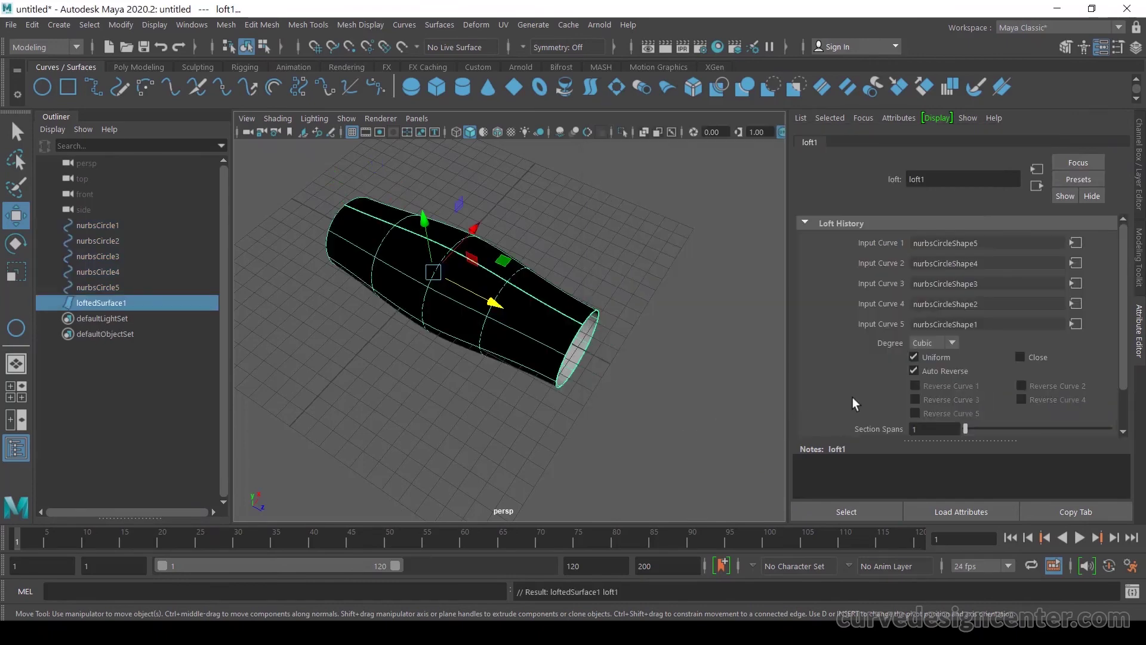
Reverse the lofted surface's direction so its outer side faces outward, and deselect it
left_click(605, 246)
left_click(537, 315)
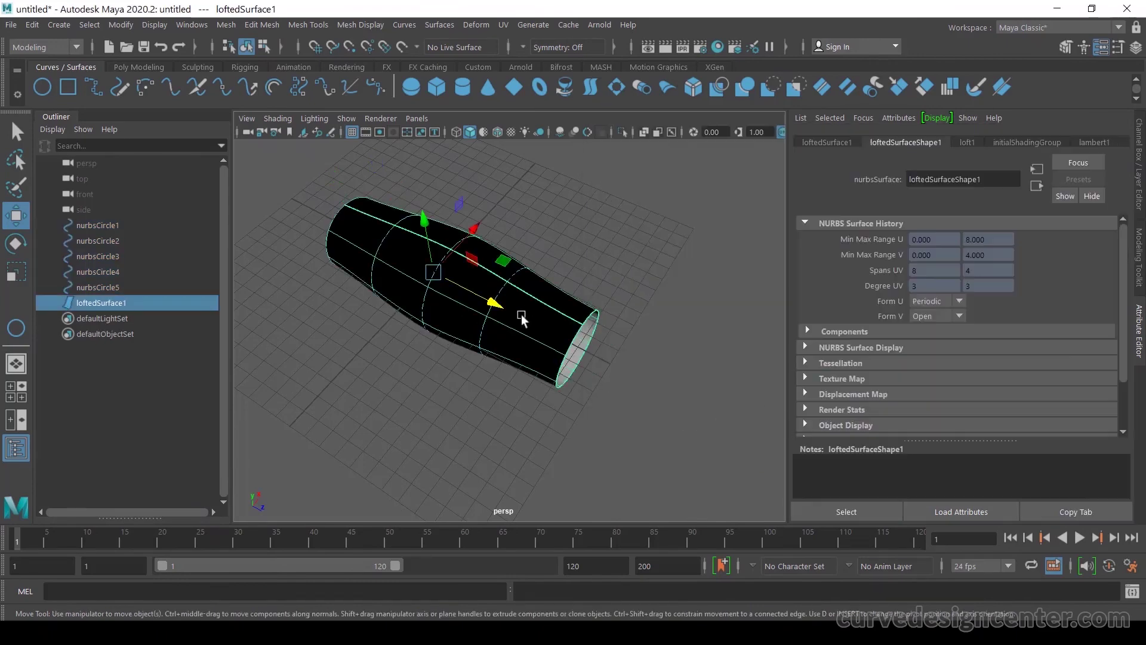
left_click(404, 24)
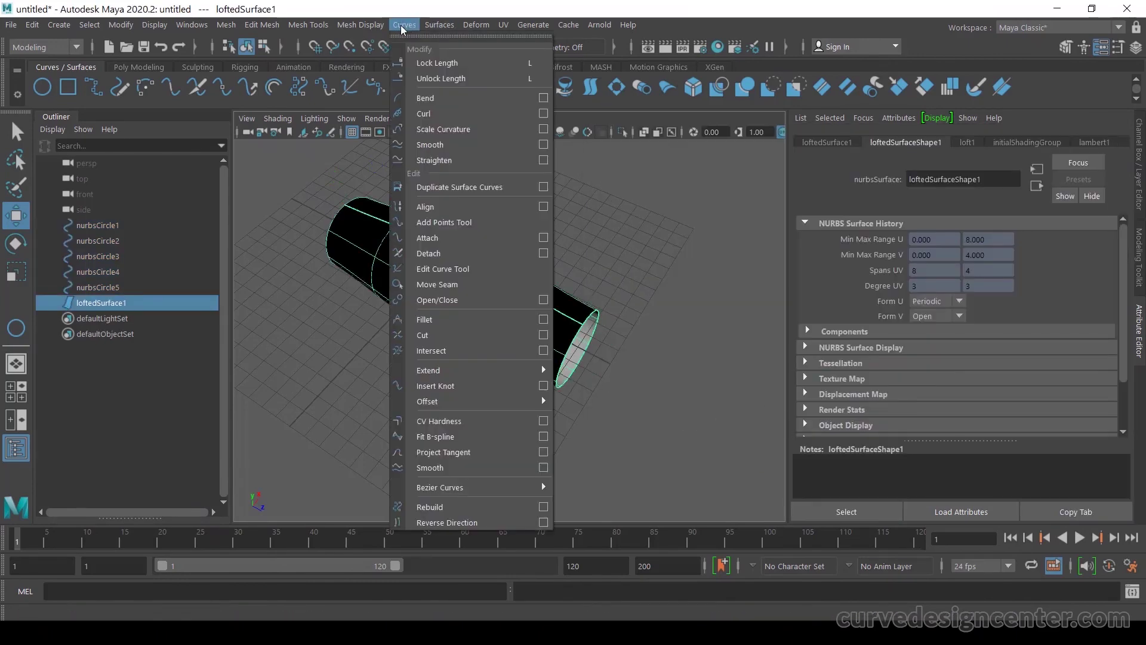
left_click(454, 523)
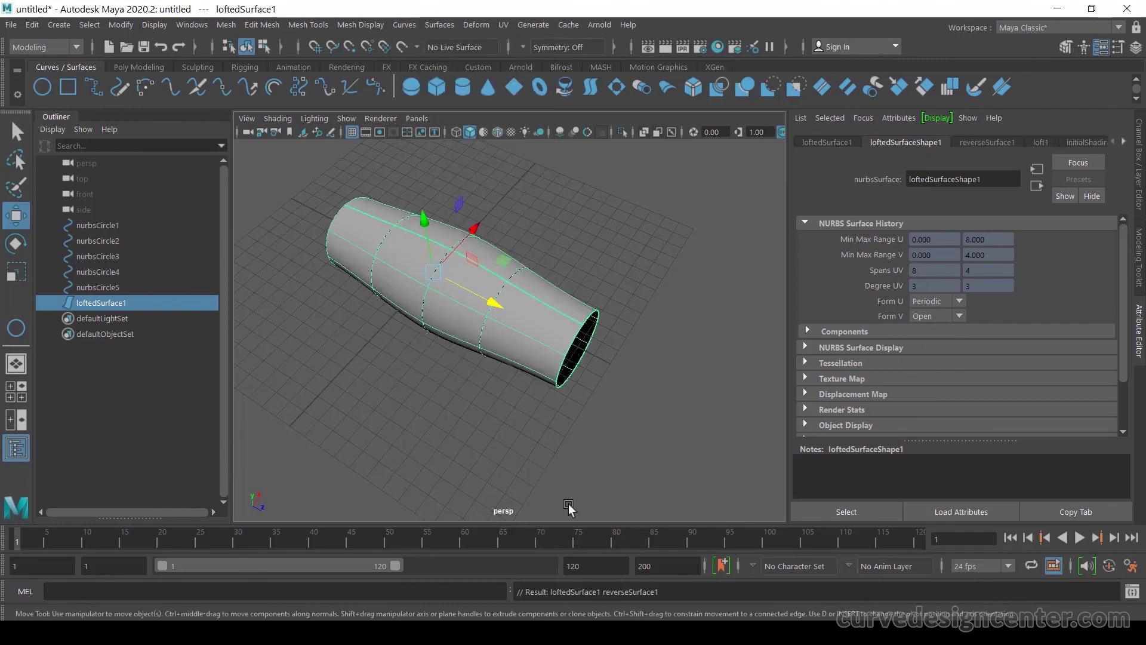
left_click(669, 254)
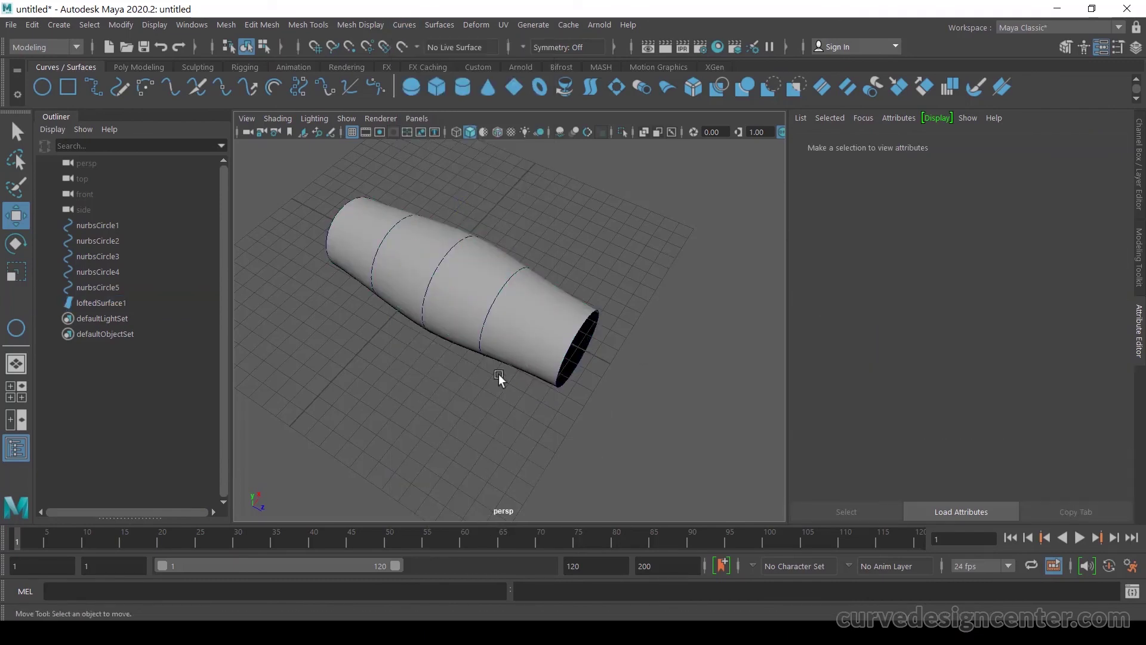
Enlarge the middle circle to bulge the loft and shift it along Z toward the second circle
left_click_drag(499, 374, 505, 325, "alt")
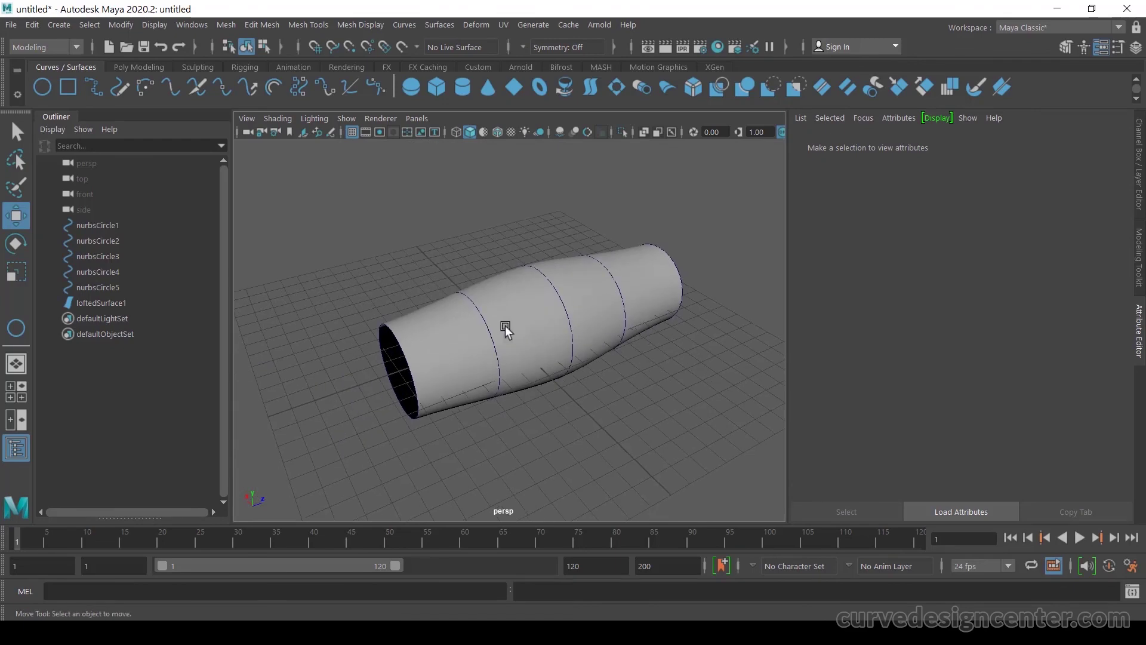
scroll(505, 325, "up", 5)
scroll(502, 317, "down", 3)
left_click_drag(549, 394, 487, 352, "alt")
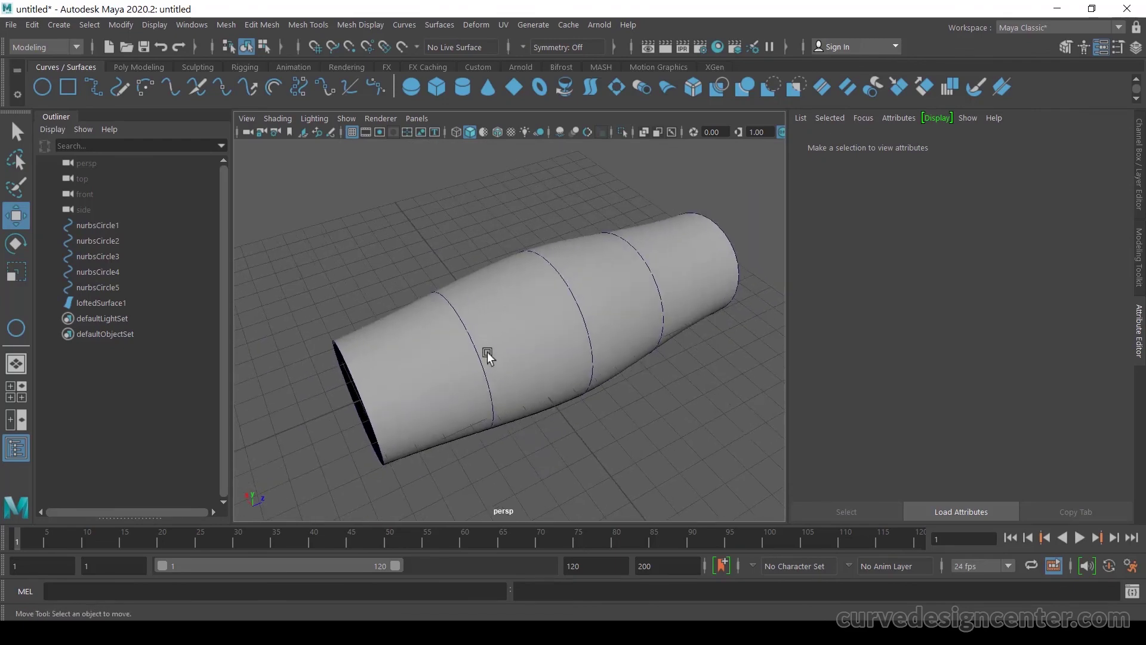
left_click(478, 341)
left_click(590, 330)
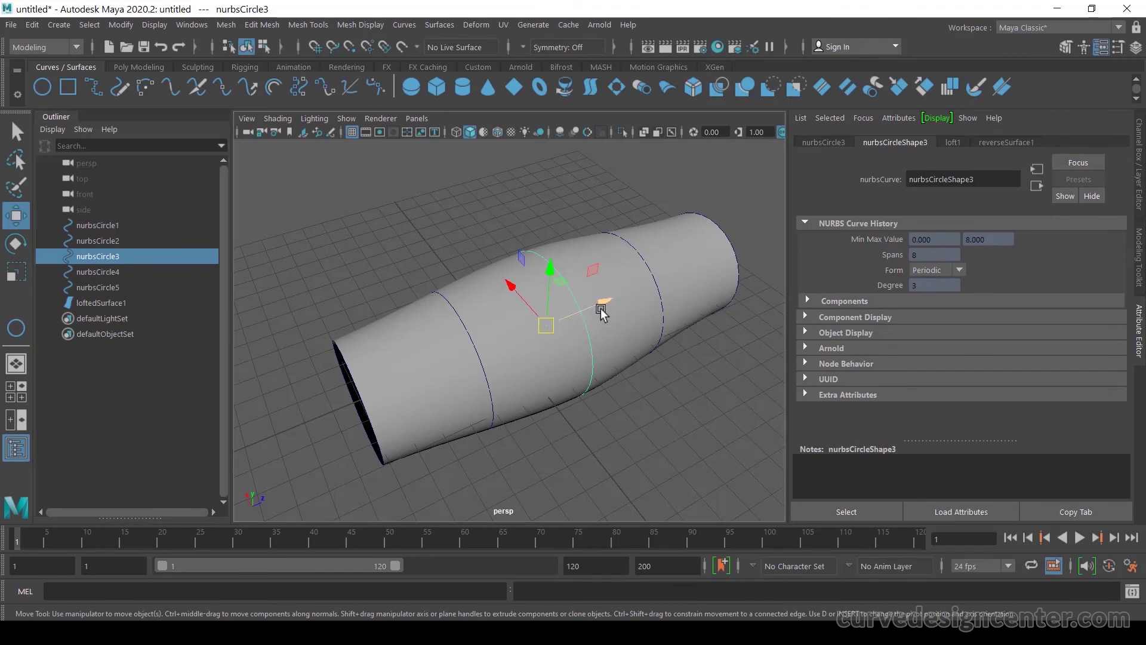
left_click_drag(602, 310, 593, 263)
key("r")
key("w")
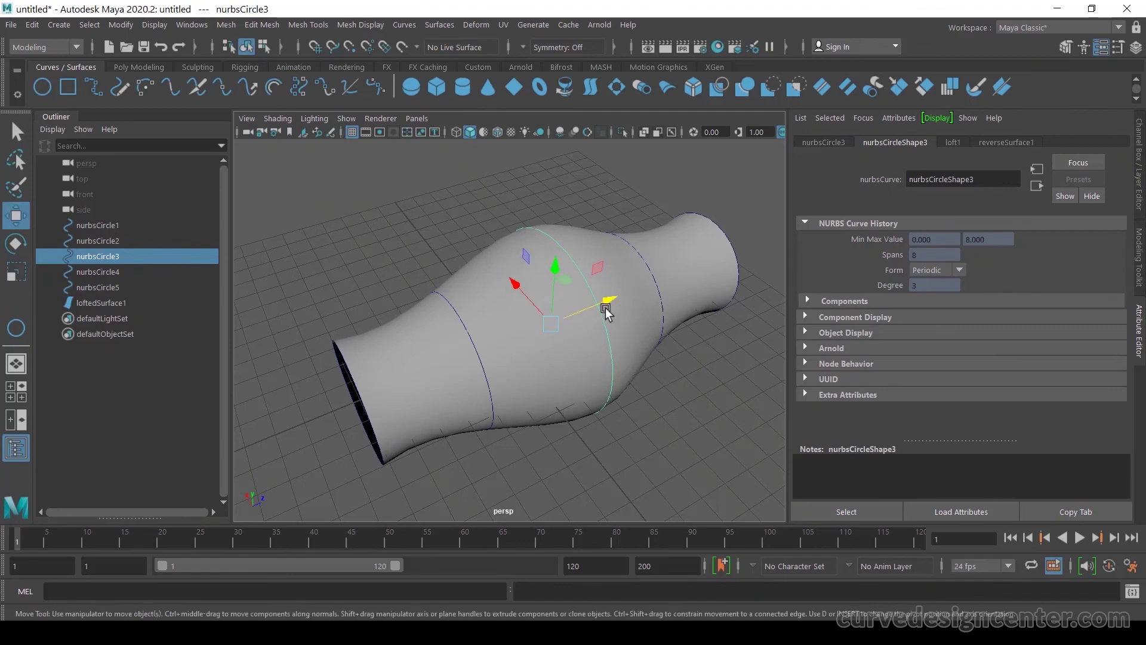
left_click_drag(606, 310, 516, 363)
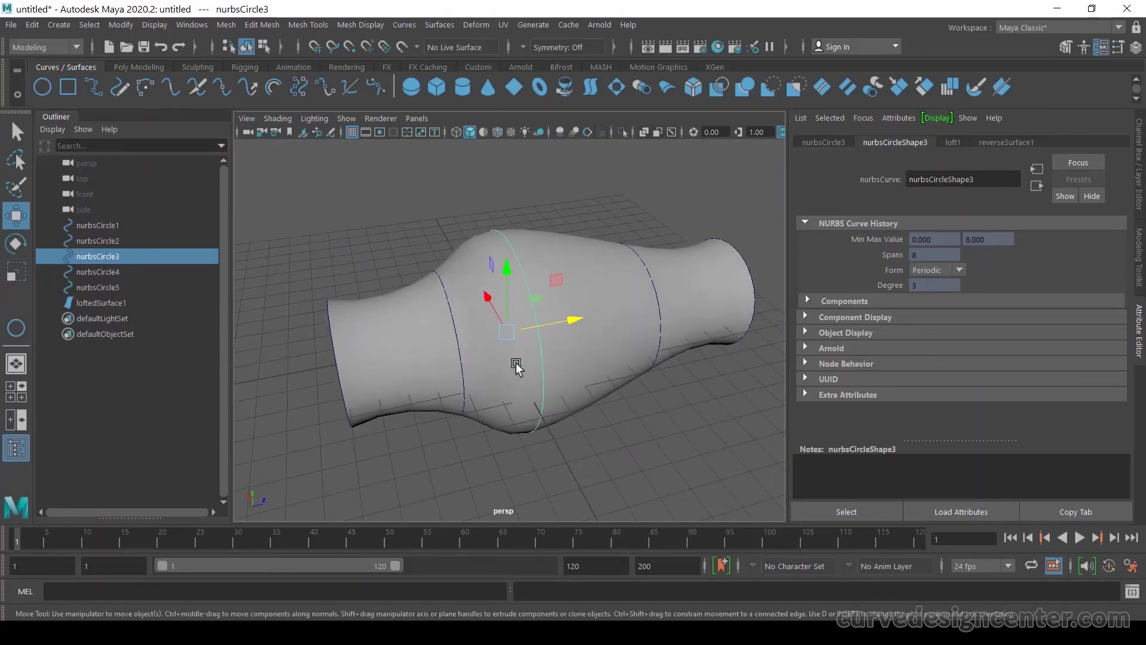
Move nurbsCircle2 along Z toward the first circle and scale it down to about 0.89 to narrow the neck
left_click(461, 342)
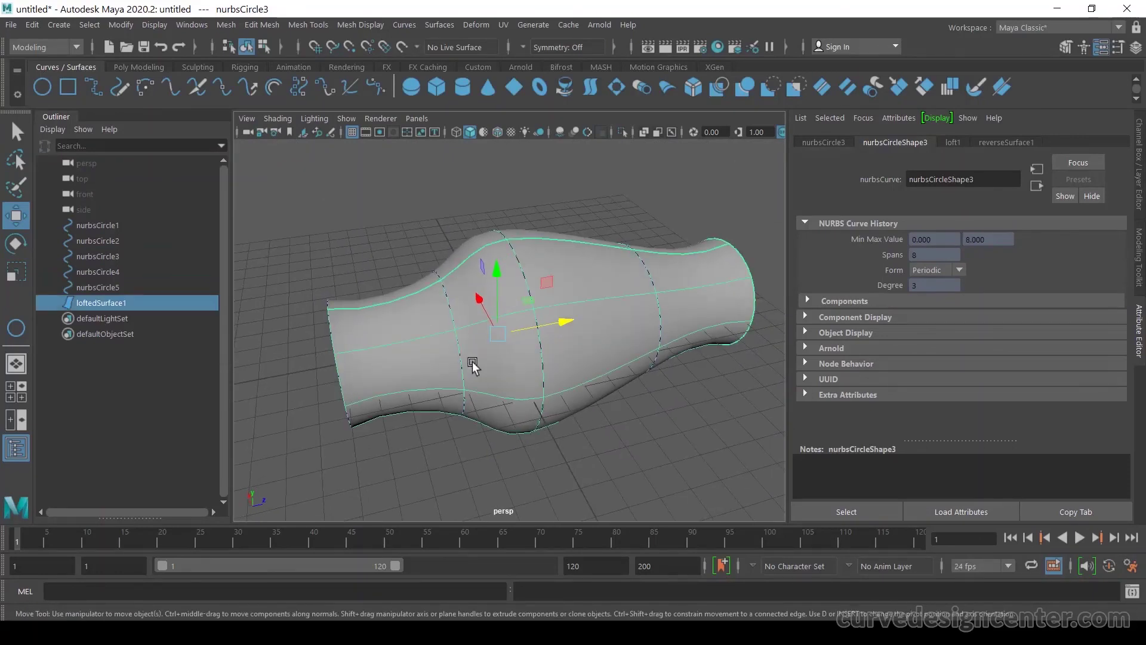
left_click(105, 283)
left_click(105, 270)
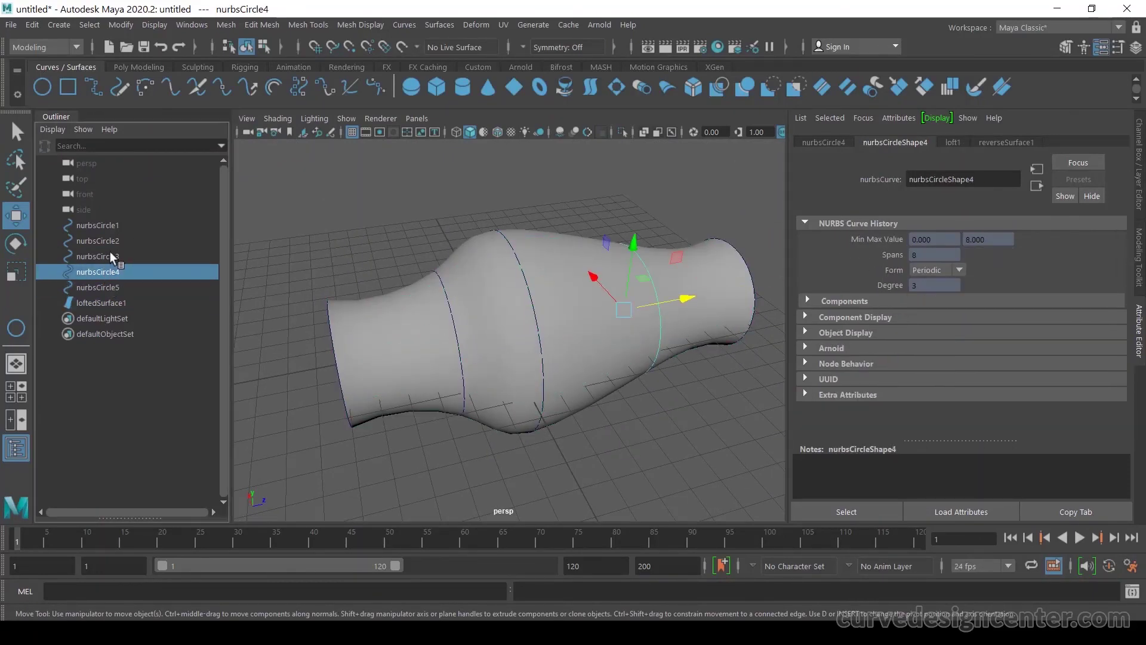
left_click(109, 252)
left_click(112, 238)
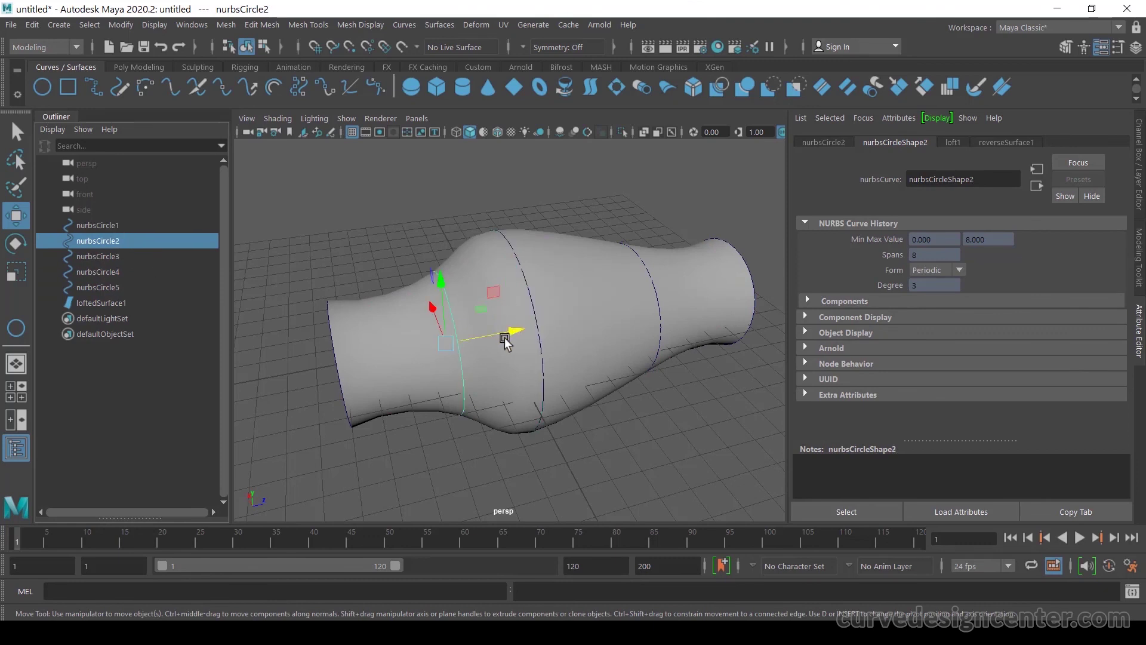
left_click_drag(508, 341, 406, 416)
key("r")
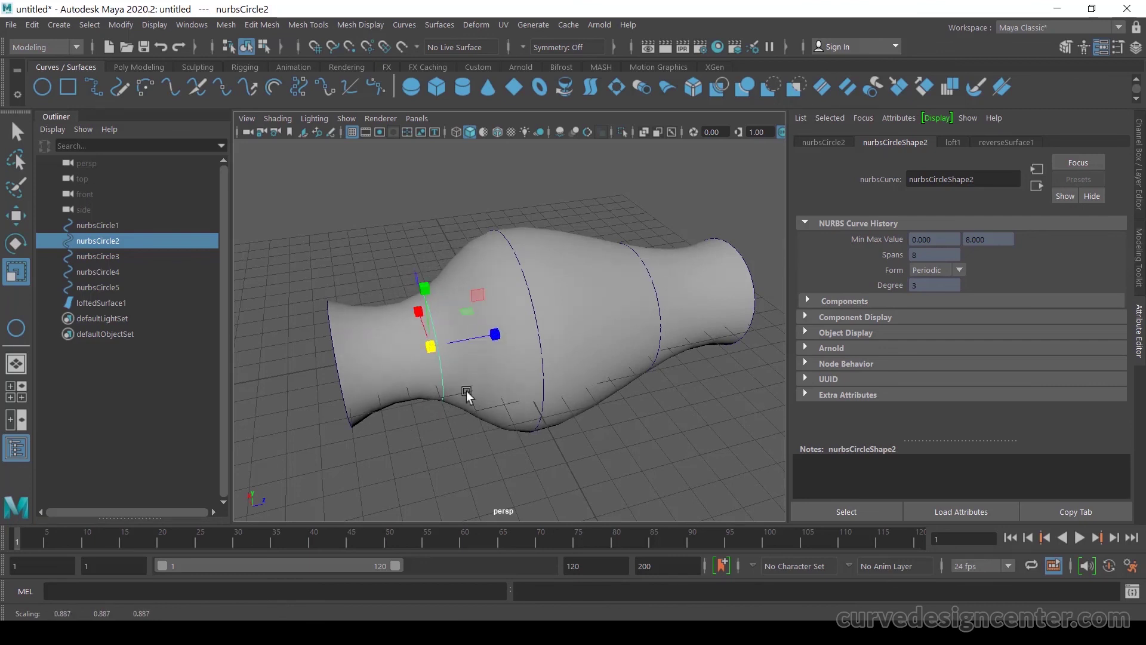
Move nurbsCircle4 along Z toward the middle circle to reshape the other side of the loft
left_click(663, 315)
left_click(111, 272)
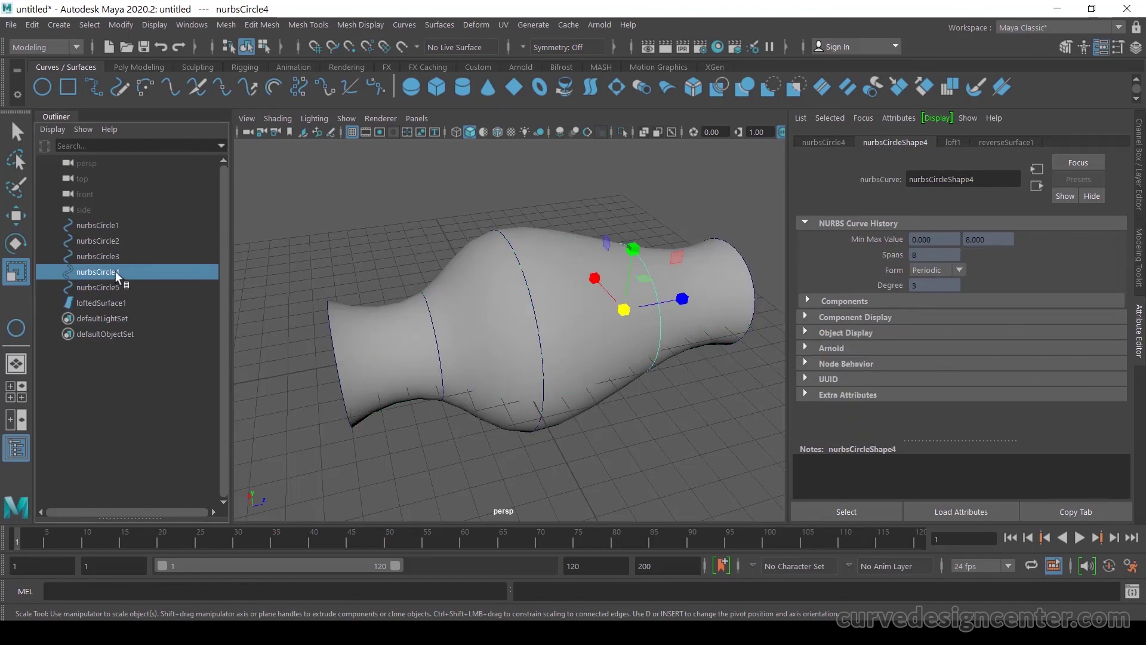
key("e")
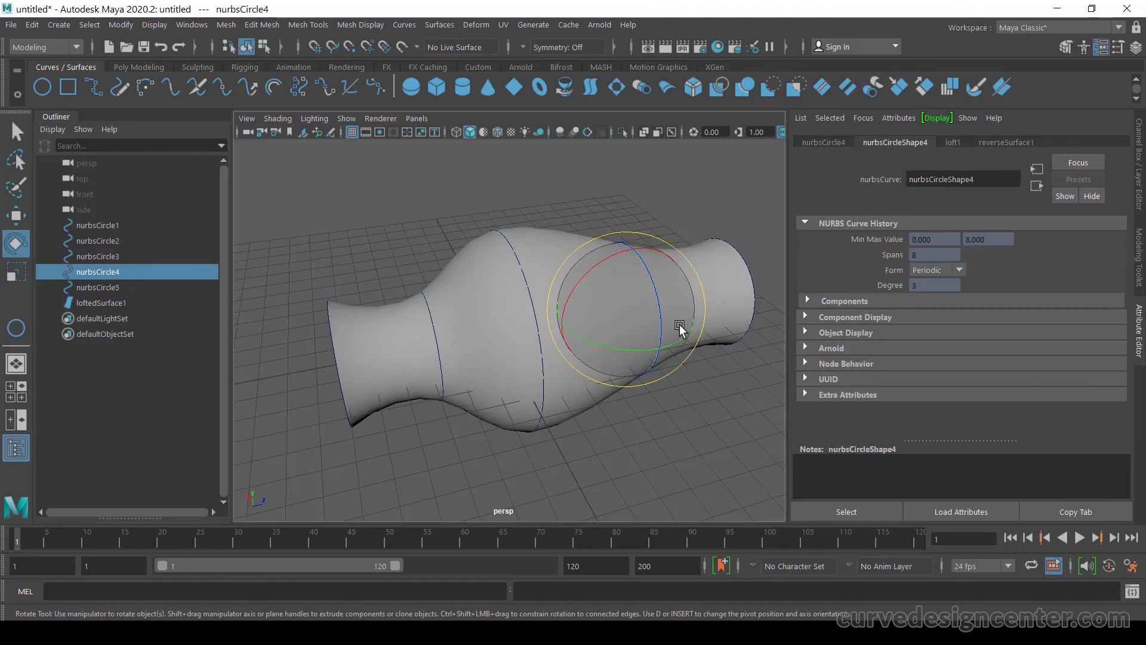
key("w")
left_click_drag(681, 305, 635, 322)
mouse_move(656, 412)
left_mouse_down("alt")
mouse_move(562, 366)
mouse_move(619, 347)
mouse_move(502, 293)
mouse_move(500, 310)
mouse_move(637, 388)
mouse_move(647, 418)
mouse_move(642, 408)
left_mouse_up("alt")
scroll(524, 323, "down", 5)
scroll(505, 280, "up", 4)
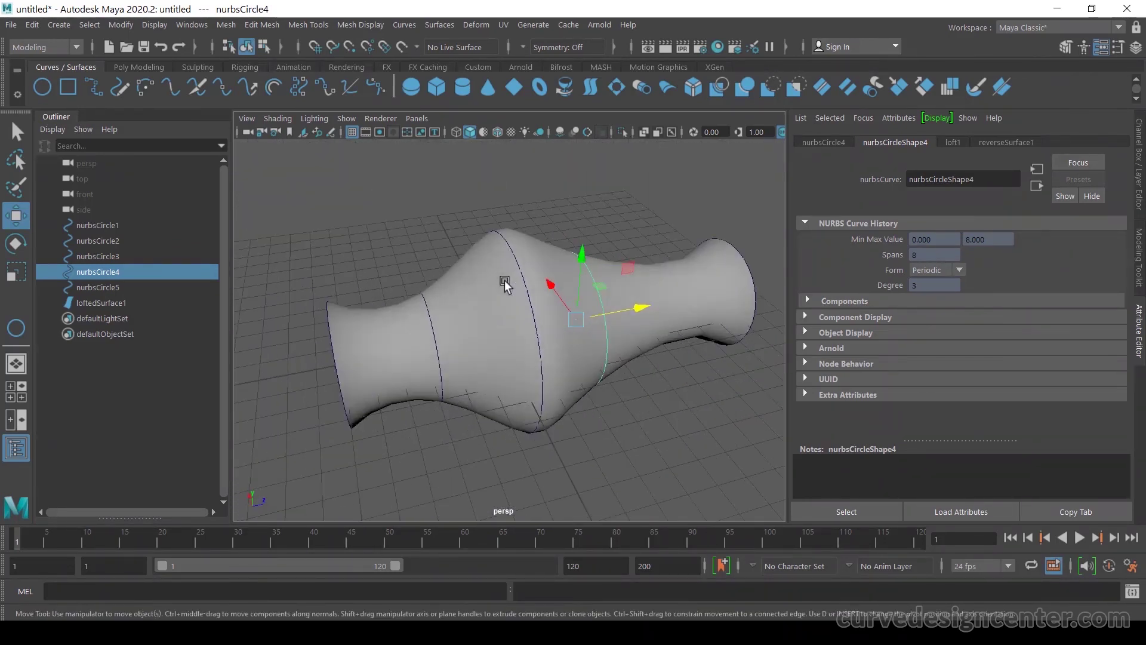
left_click_drag(505, 280, 544, 334, "alt")
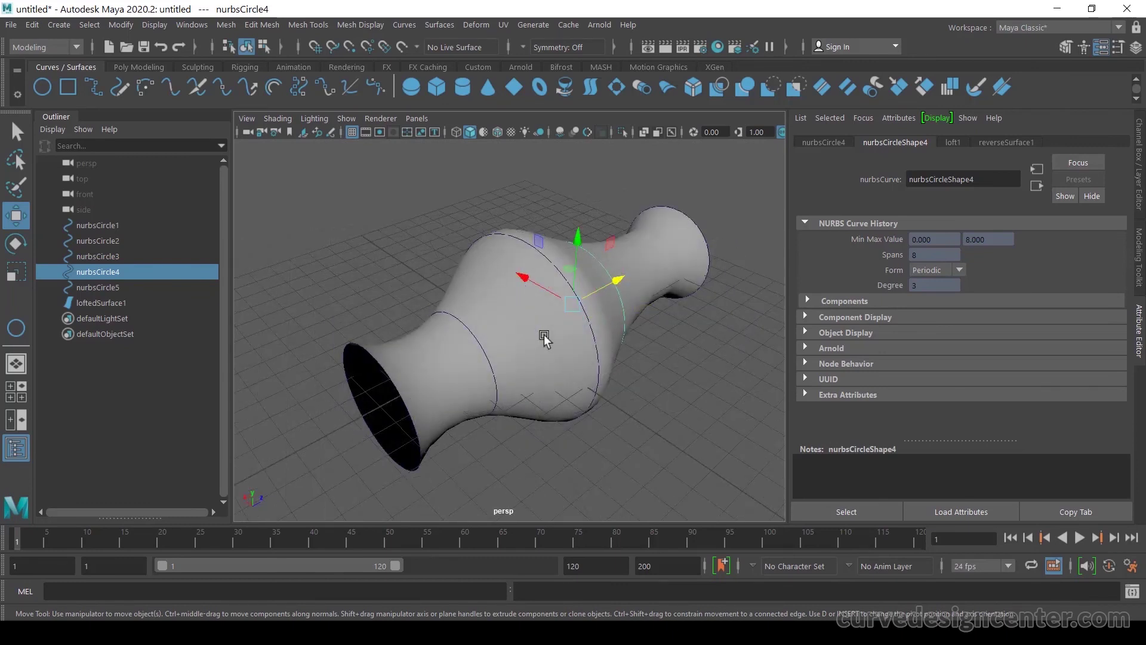